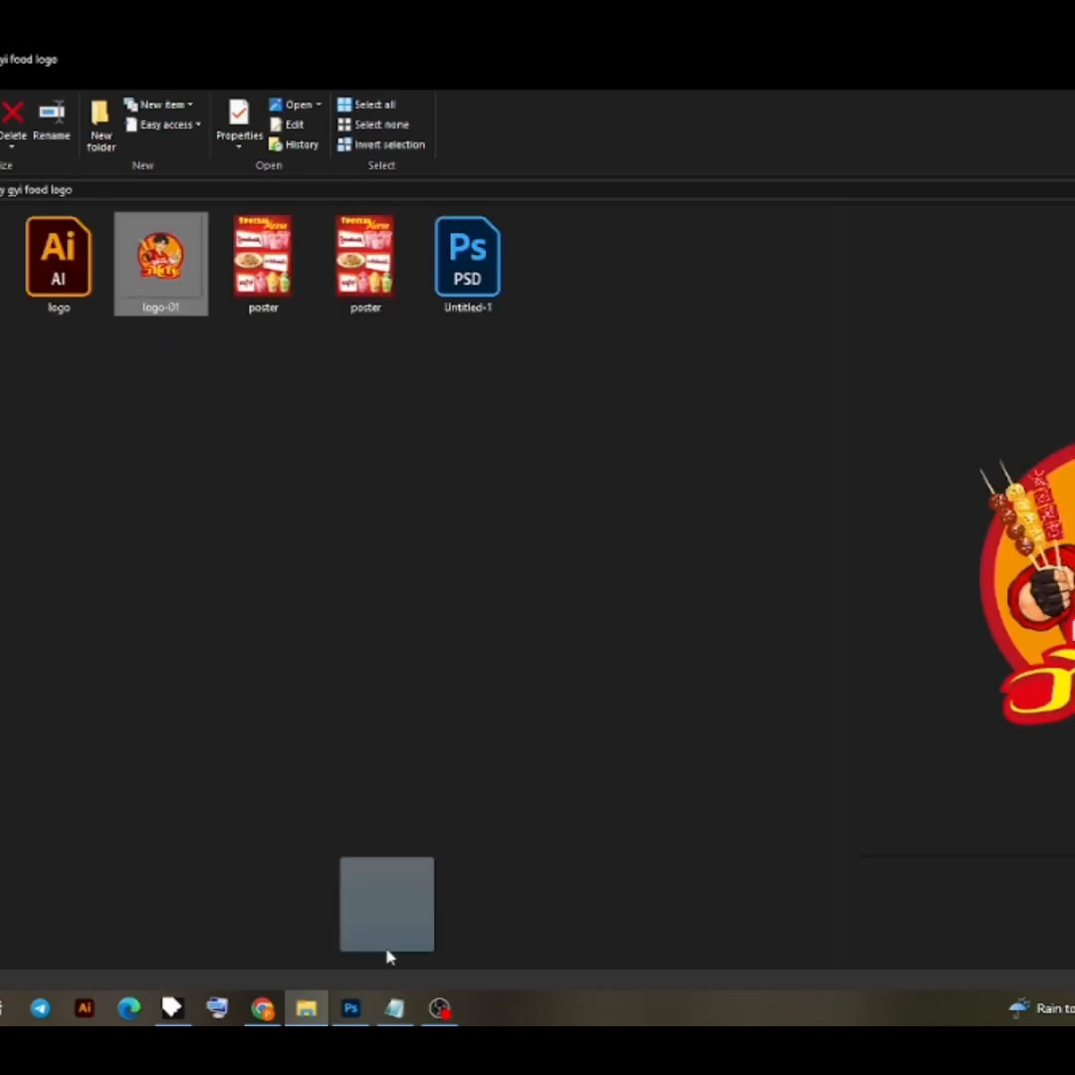
Place the logo-01 image into the poster and scale it down to fit the sketched square in the upper corner
{"action": "left_click_drag", "start_coordinate": [389, 956], "coordinate": [564, 558]}
{"action": "left_click_drag", "start_coordinate": [455, 490], "coordinate": [321, 246]}
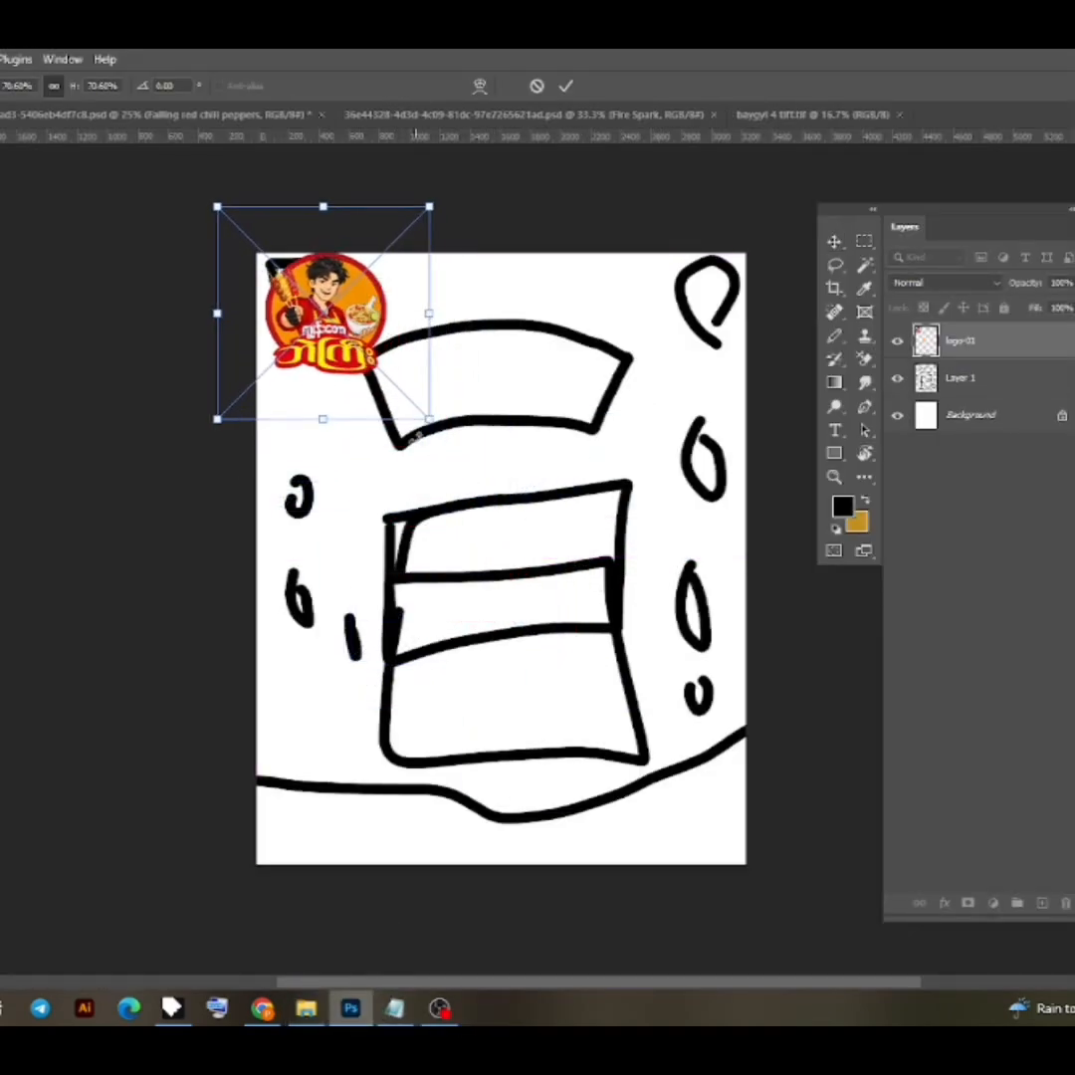
{"action": "mouse_move", "coordinate": [416, 436]}
{"action": "left_mouse_down"}
{"action": "mouse_move", "coordinate": [399, 393]}
{"action": "mouse_move", "coordinate": [299, 346]}
{"action": "left_mouse_up"}
{"action": "mouse_move", "coordinate": [275, 273]}
{"action": "left_mouse_down"}
{"action": "mouse_move", "coordinate": [315, 319]}
{"action": "mouse_move", "coordinate": [306, 306]}
{"action": "left_mouse_up"}
{"action": "left_click", "coordinate": [565, 87]}
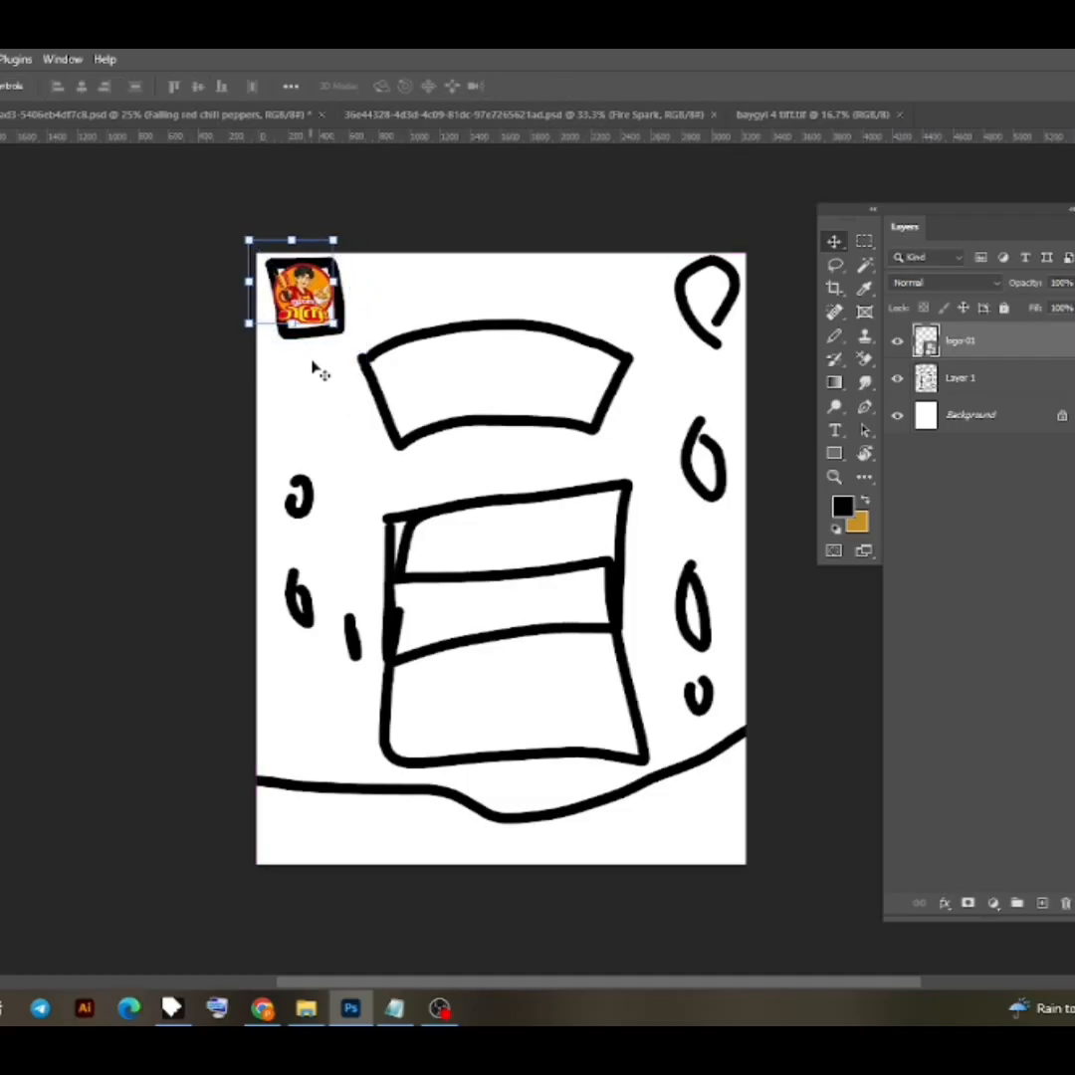
Create a new guide layout with 50 px margins on all four sides and no columns or rows
{"action": "left_click", "coordinate": [0, 60]}
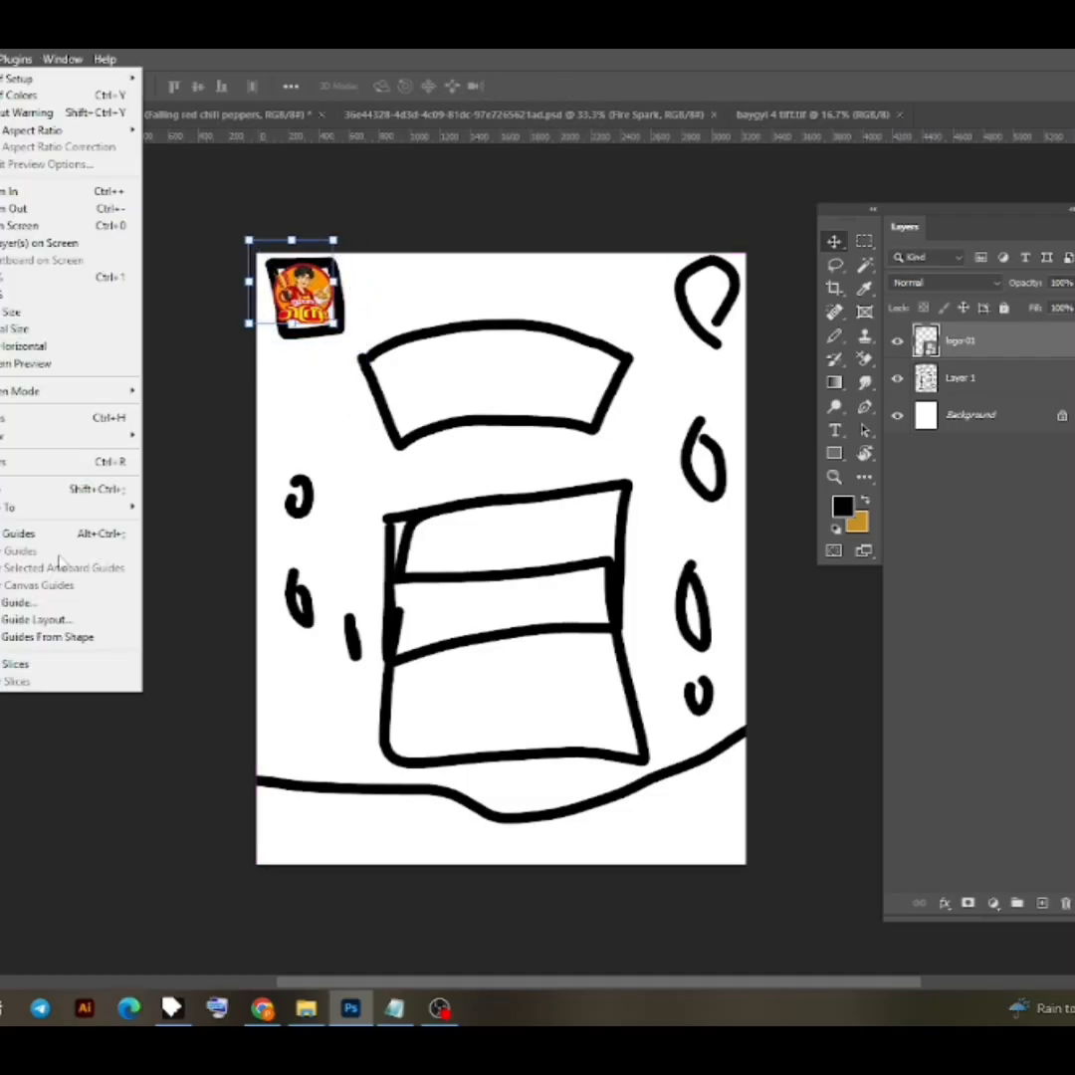
{"action": "left_click", "coordinate": [78, 625]}
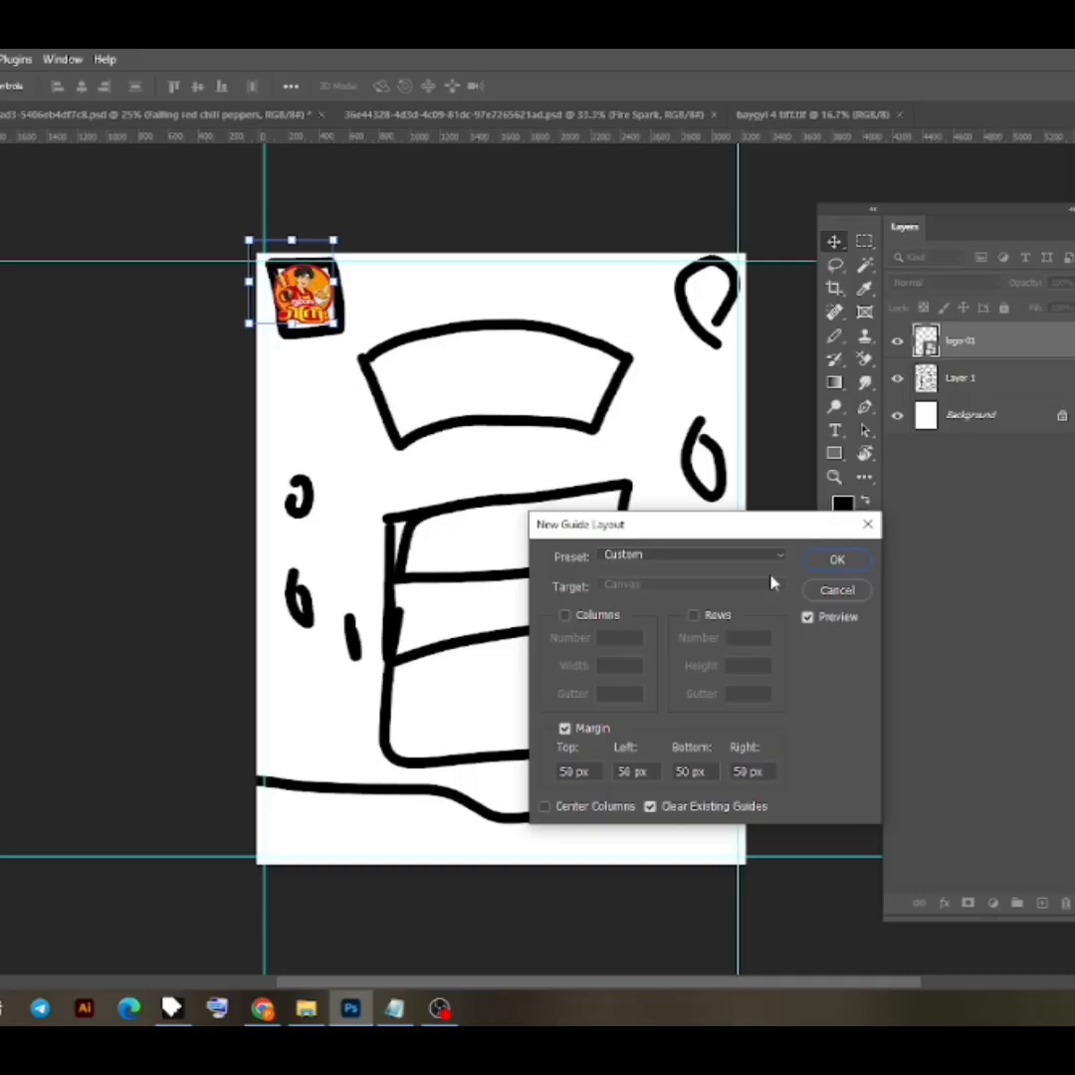
{"action": "left_click", "coordinate": [838, 558]}
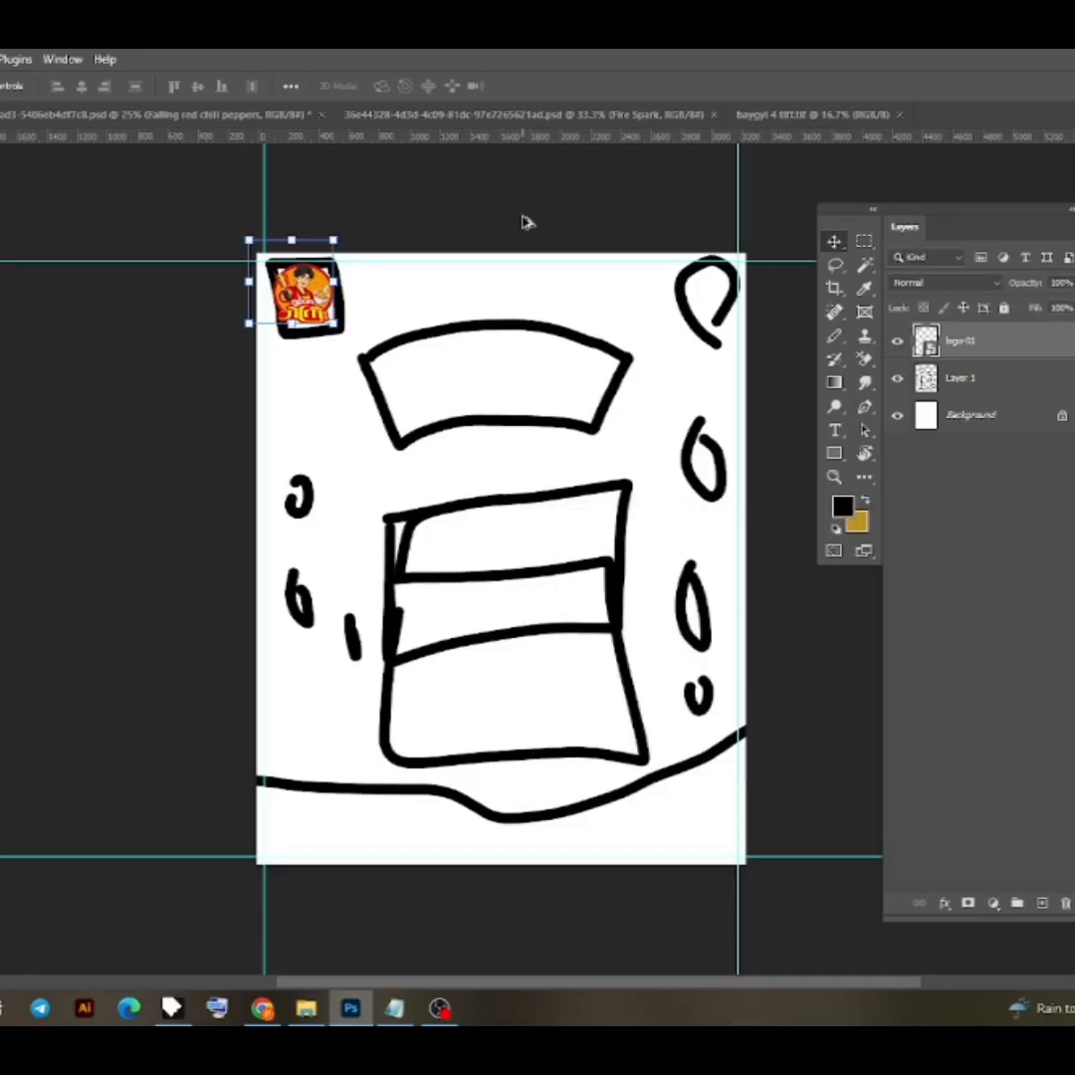
Move the logo so its edges sit against the corner margin guides
{"action": "scroll", "coordinate": [267, 290], "scroll_direction": "up", "scroll_amount": 2}
{"action": "left_click_drag", "start_coordinate": [334, 290], "coordinate": [312, 281]}
{"action": "scroll", "coordinate": [392, 457], "scroll_direction": "down", "scroll_amount": 6}
{"action": "left_click_drag", "start_coordinate": [570, 545], "coordinate": [478, 492]}
{"action": "scroll", "coordinate": [447, 605], "scroll_direction": "up", "scroll_amount": 2}
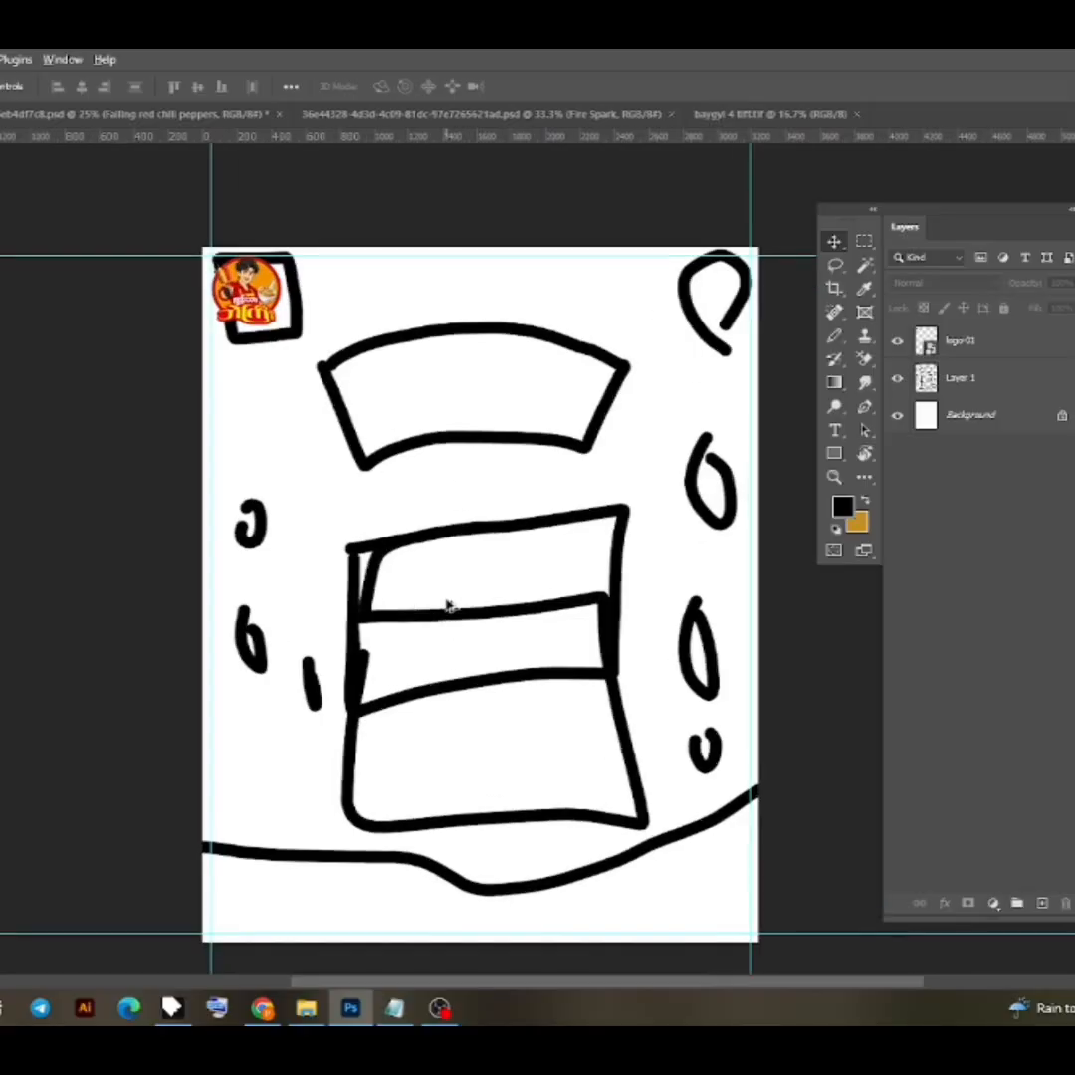
Copy the opening three lines of Content 5 – Night Mood Style from the Notepad notes, returning to the poster
{"action": "scroll", "coordinate": [441, 647], "scroll_direction": "down", "scroll_amount": 1}
{"action": "key", "text": "alt+Tab"}
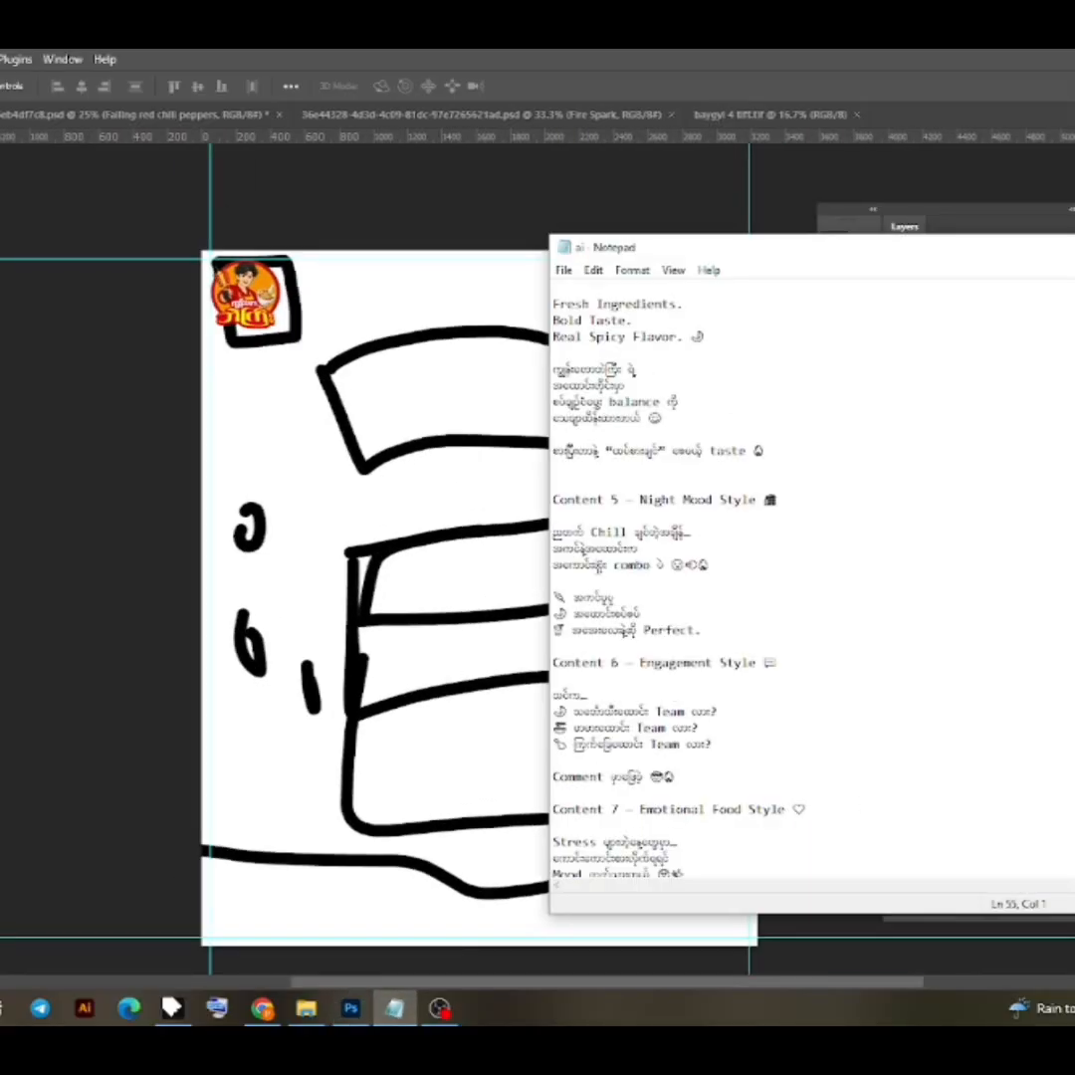
{"action": "left_click_drag", "start_coordinate": [556, 532], "coordinate": [667, 564]}
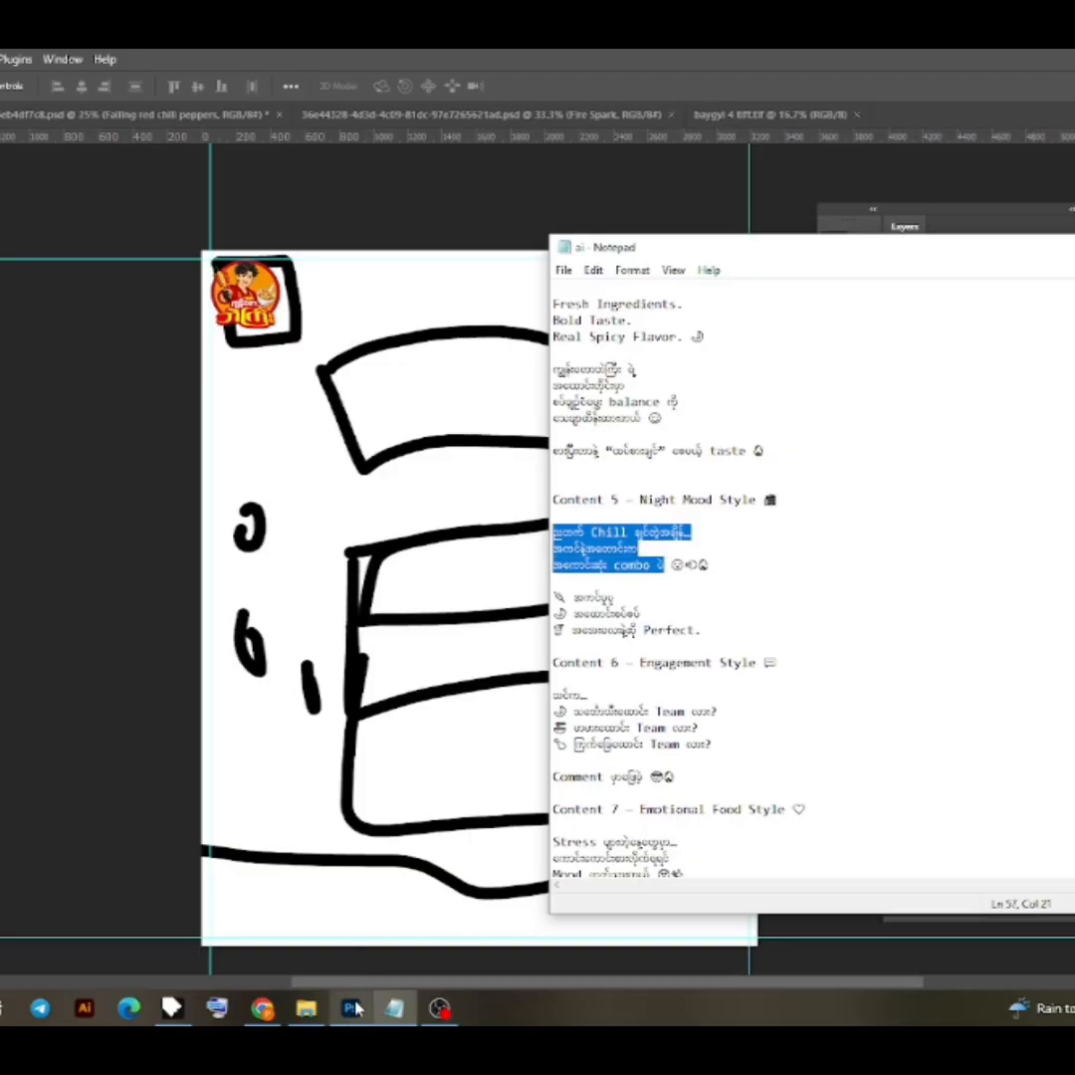
{"action": "key", "text": "alt+Tab"}
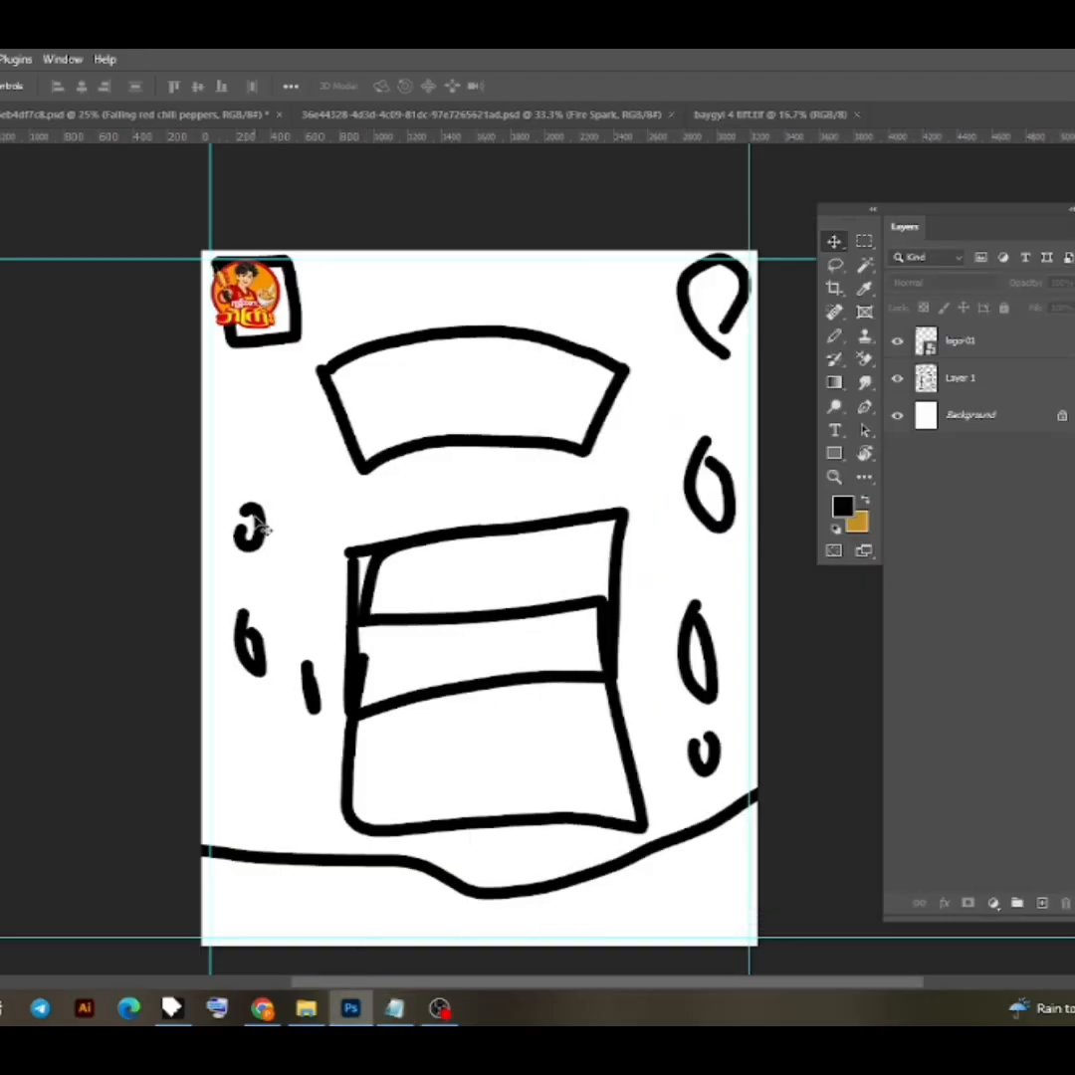
Add the three-line headline "ညနေဘက် chill ချင်တဲ့အချိန် အကင်နဲ့ အထောင်းက အကောင်းဆုံး combo ဘဲ" in the sketched arched frame, searching fonts for "aj"
{"action": "key", "text": "t"}
{"action": "left_click", "coordinate": [428, 388]}
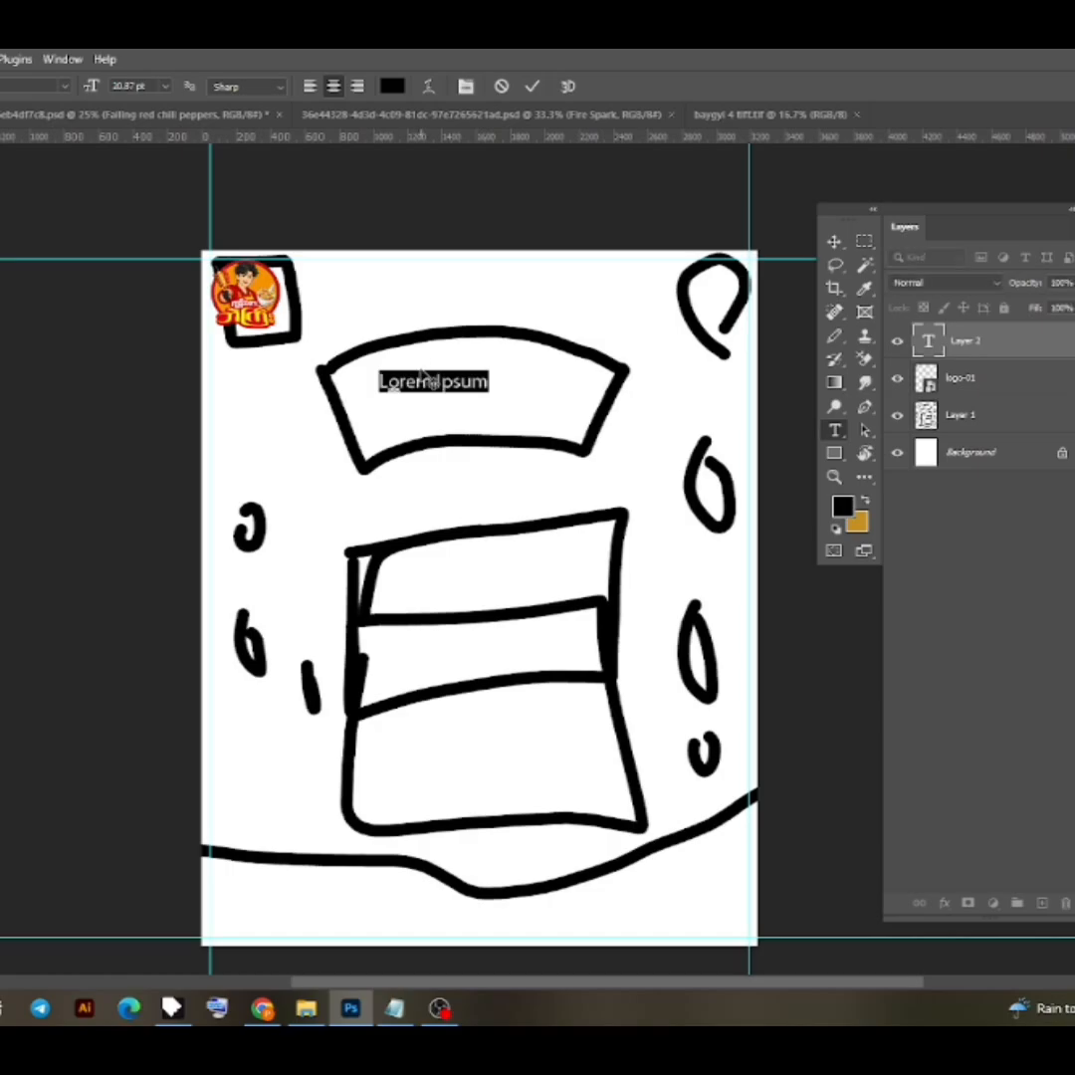
{"action": "key", "text": "ctrl+v"}
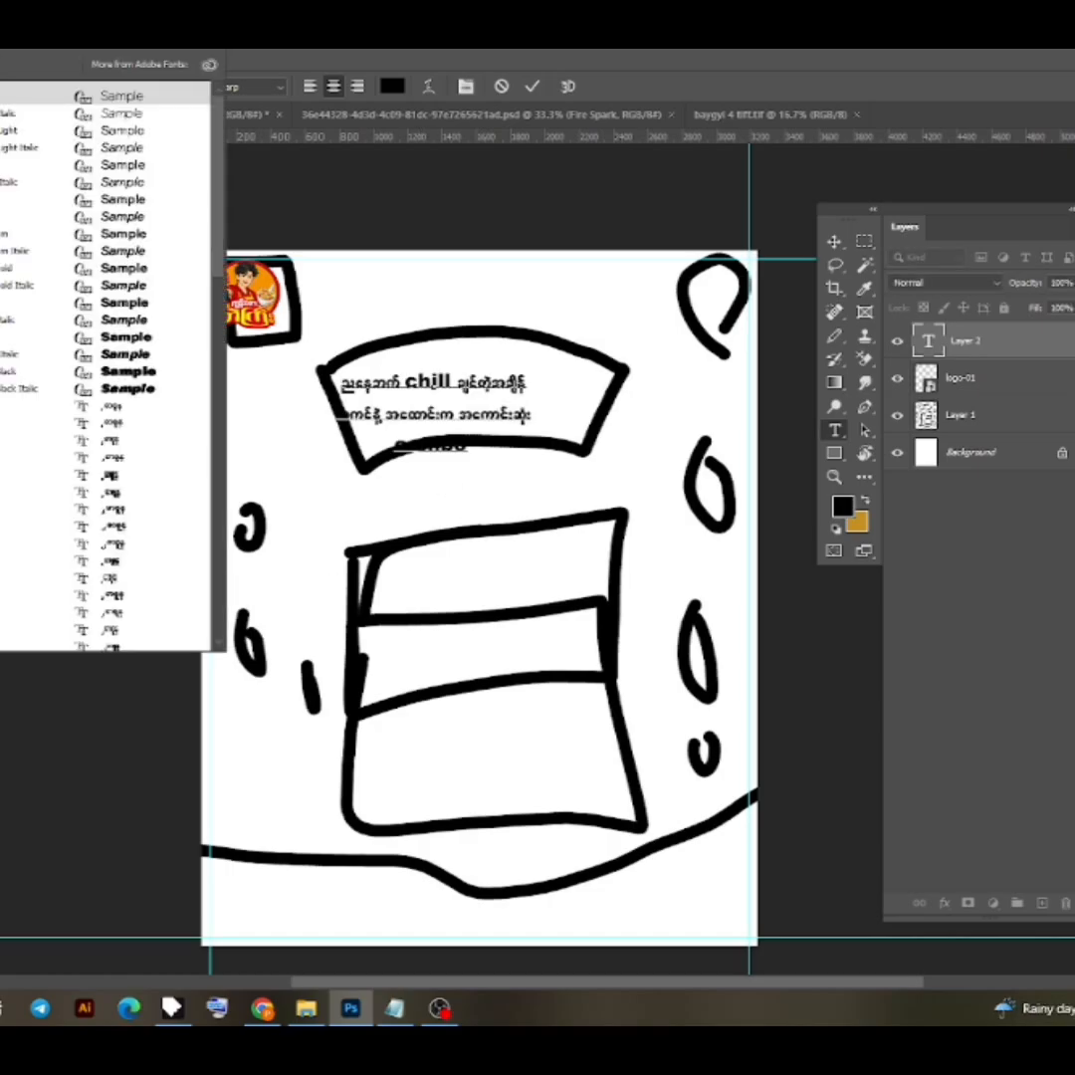
{"action": "type", "text": "aj"}
{"action": "key", "text": "Return"}
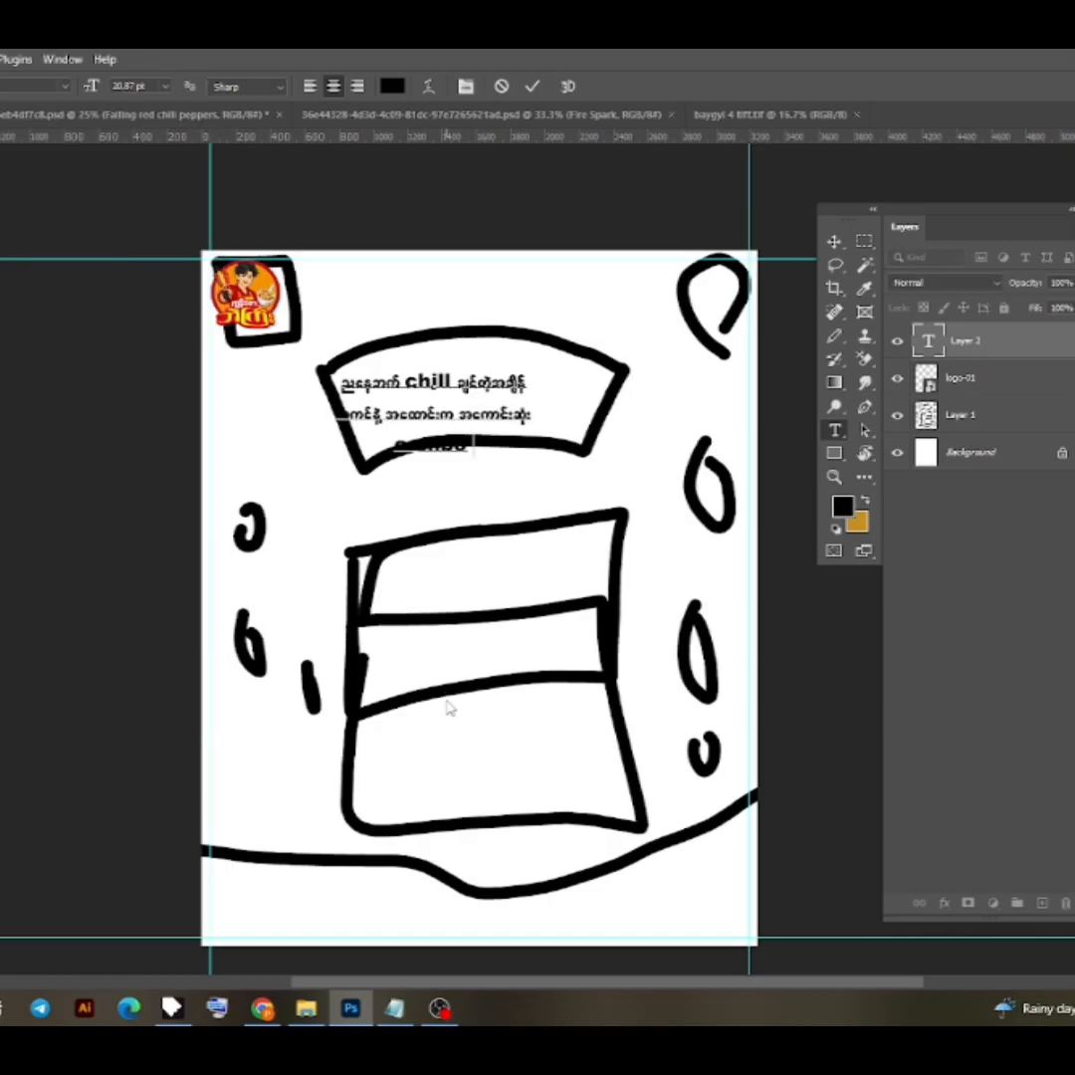
{"action": "left_click", "coordinate": [532, 88]}
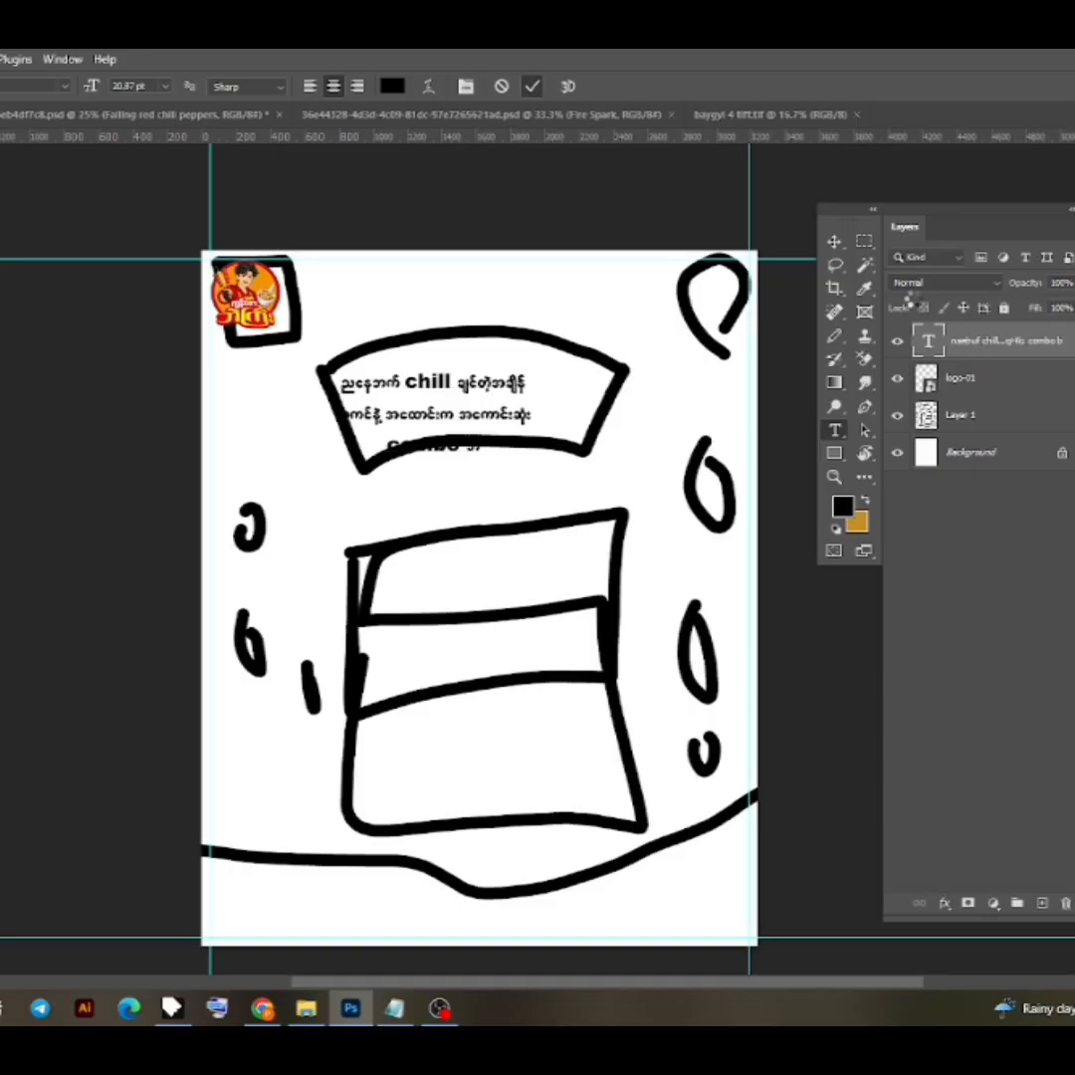
Lower the opacity of the sketch on Layer 1 to 19% and lock its position
{"action": "left_click", "coordinate": [956, 379]}
{"action": "left_click", "coordinate": [972, 416]}
{"action": "left_click", "coordinate": [1016, 285]}
{"action": "type", "text": "43"}
{"action": "key", "text": "Return"}
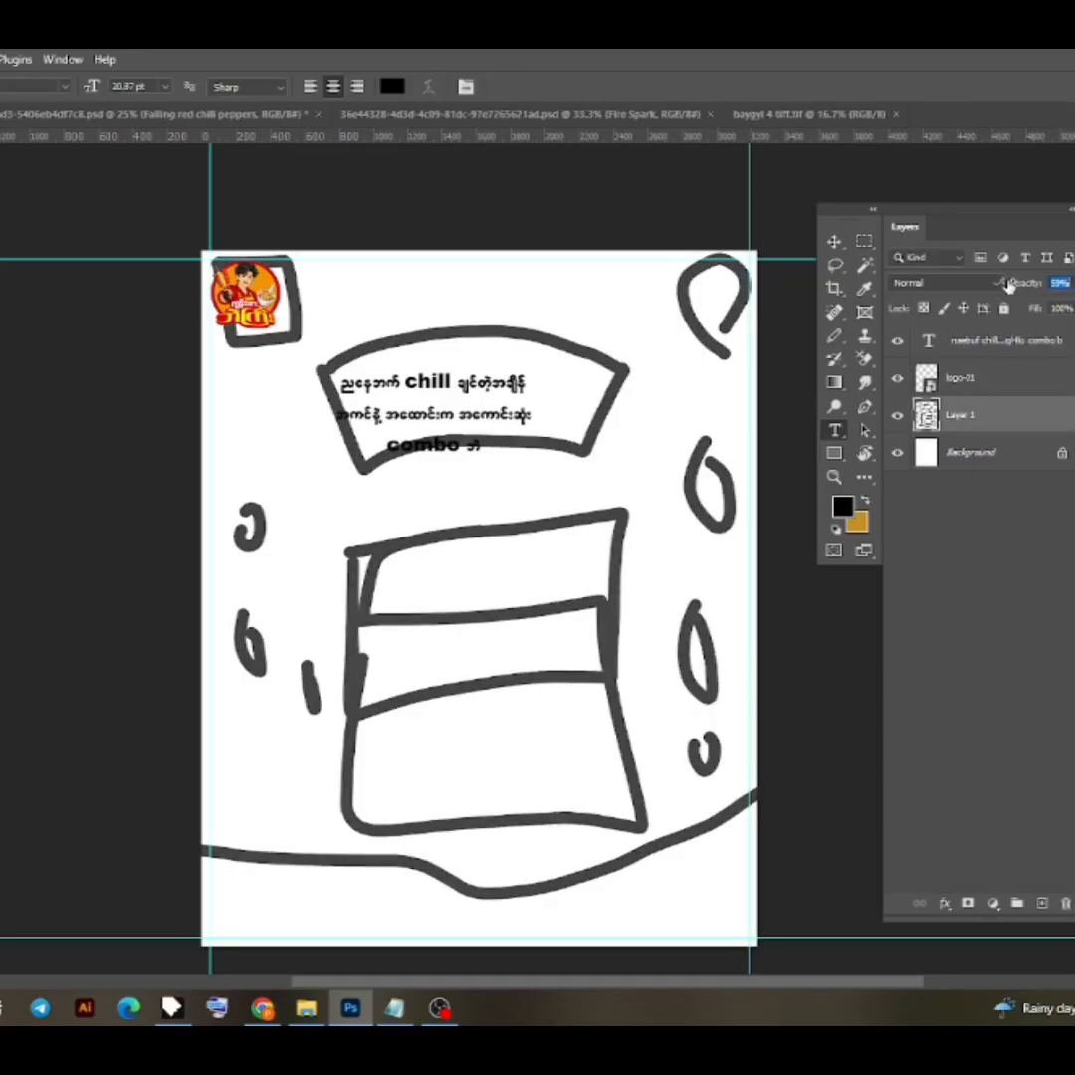
{"action": "left_click_drag", "start_coordinate": [1020, 287], "coordinate": [757, 305]}
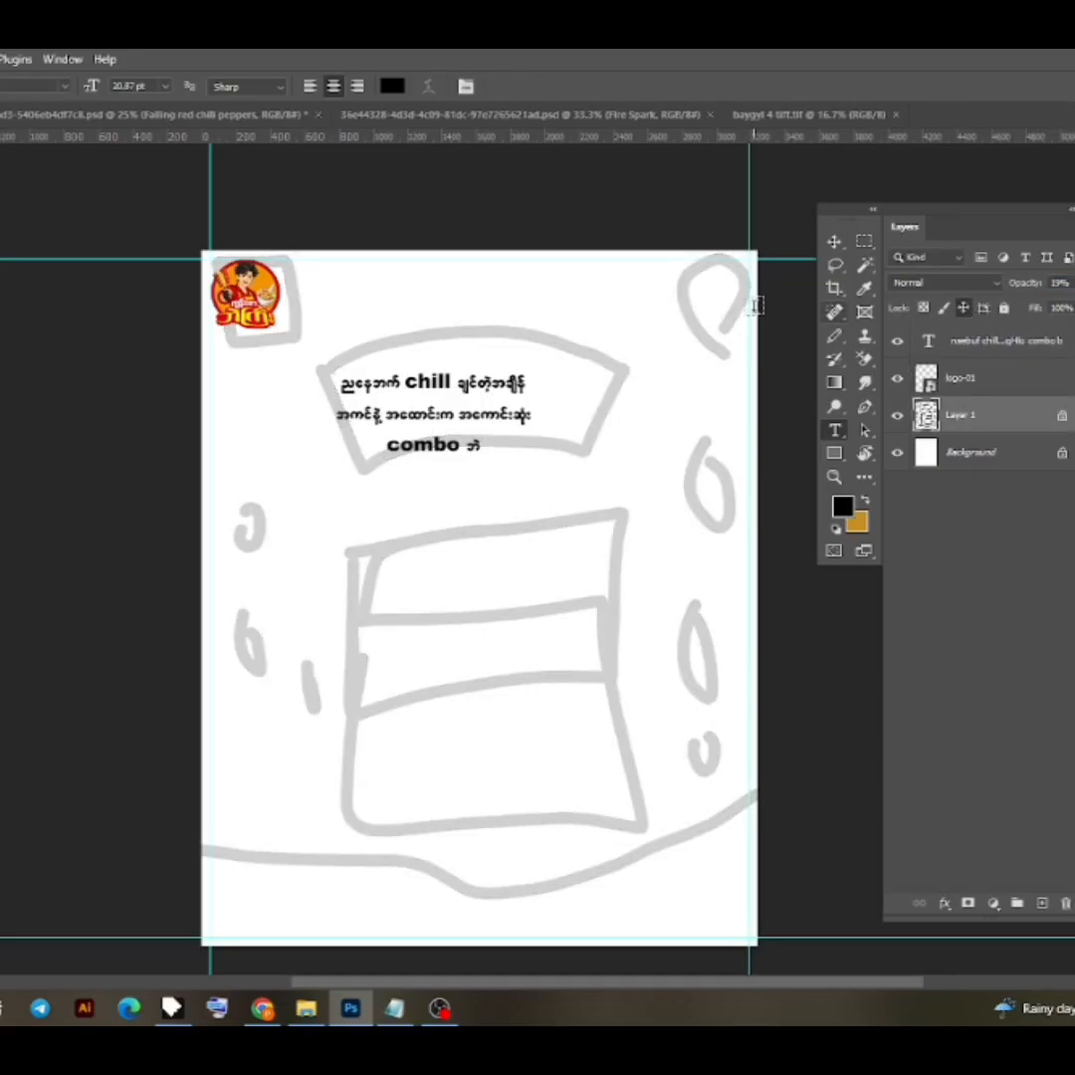
Enlarge the headline text to 30.28 pt and position it over the arched frame
{"action": "left_click", "coordinate": [835, 244]}
{"action": "scroll", "coordinate": [458, 407], "scroll_direction": "up", "scroll_amount": 3}
{"action": "left_click", "coordinate": [421, 383]}
{"action": "left_click_drag", "start_coordinate": [406, 372], "coordinate": [465, 316]}
{"action": "scroll", "coordinate": [485, 442], "scroll_direction": "down", "scroll_amount": 1}
{"action": "left_click_drag", "start_coordinate": [486, 442], "coordinate": [482, 494]}
Copy the headline's first line "ညနေဘက် chill ချင်တဲ့အချိန်" and remove it from the text layer
{"action": "left_click_drag", "start_coordinate": [282, 466], "coordinate": [666, 468]}
{"action": "key", "text": "ctrl+c"}
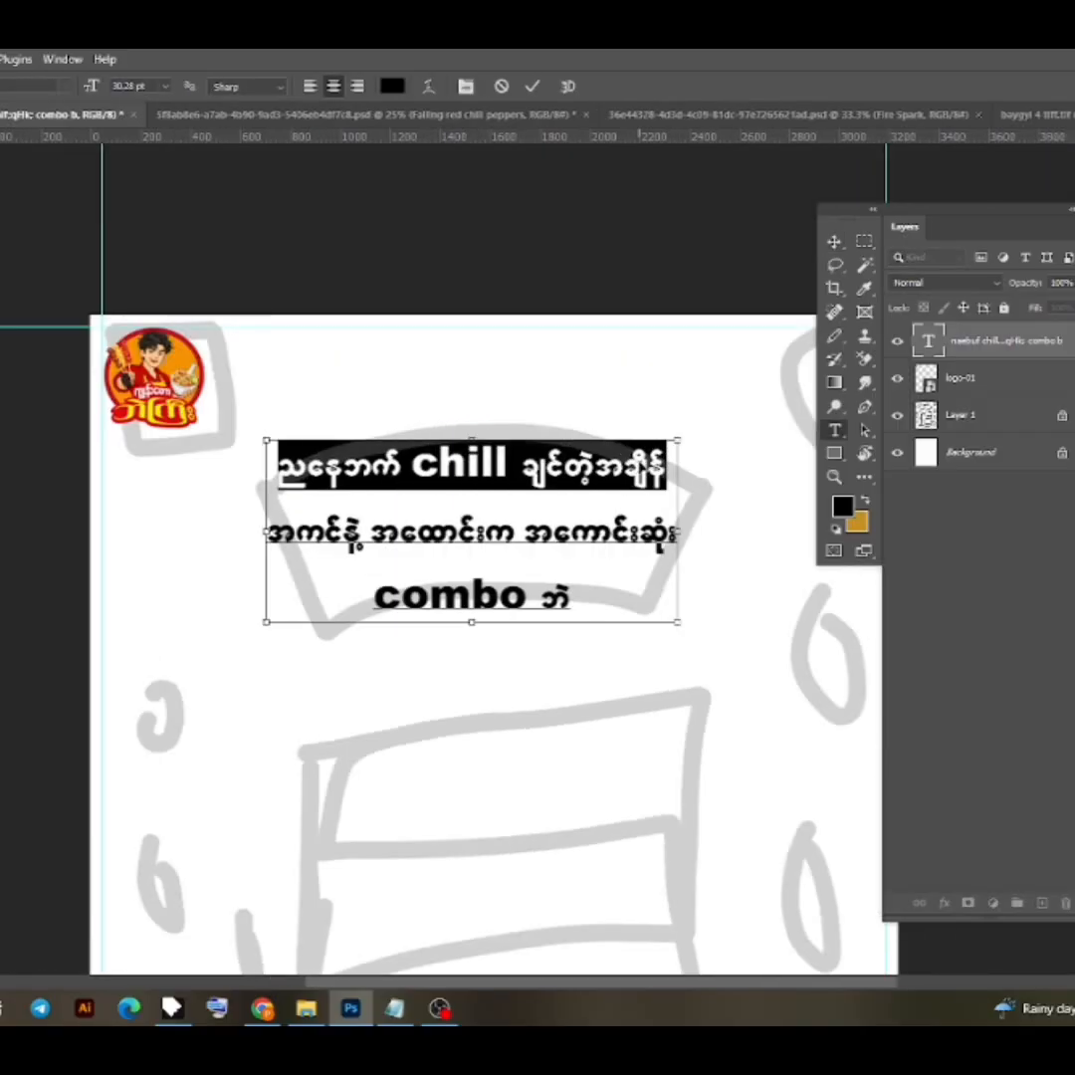
{"action": "key", "text": "BackSpace"}
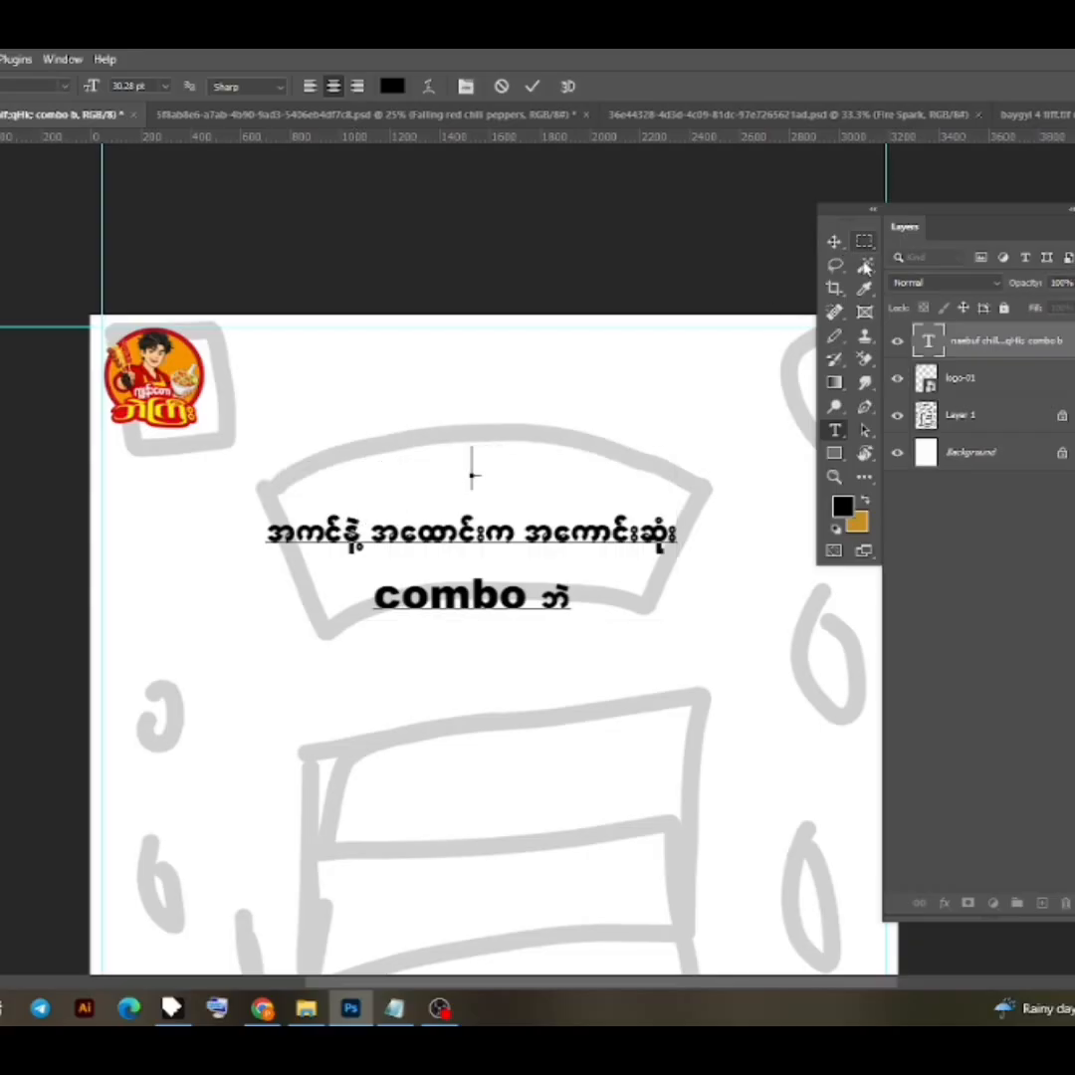
{"action": "key", "text": "BackSpace"}
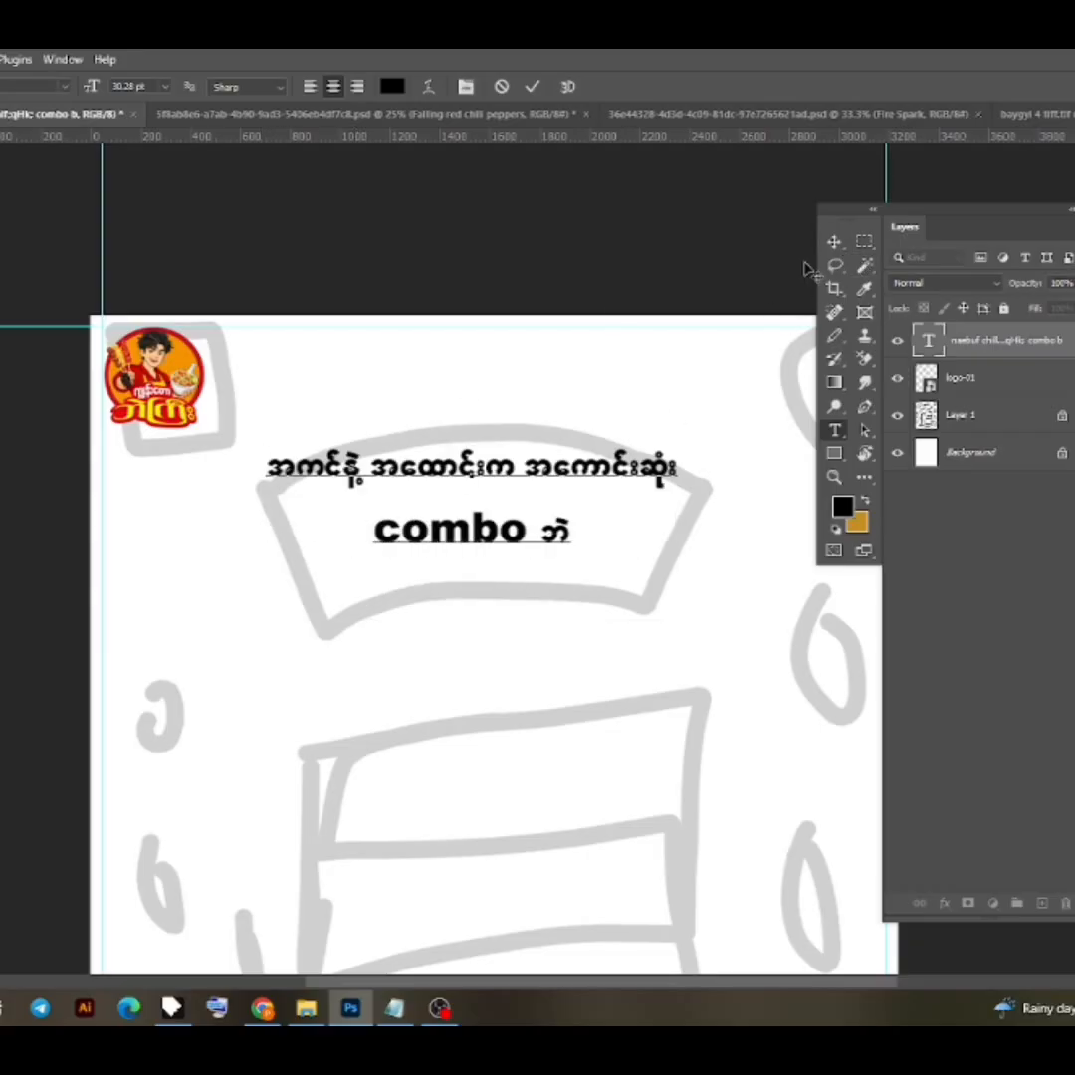
Duplicate the remaining headline text below and split off "combo ဘဲ" as its own text layer
{"action": "left_click", "coordinate": [834, 242]}
{"action": "left_click_drag", "start_coordinate": [502, 474], "coordinate": [485, 612]}
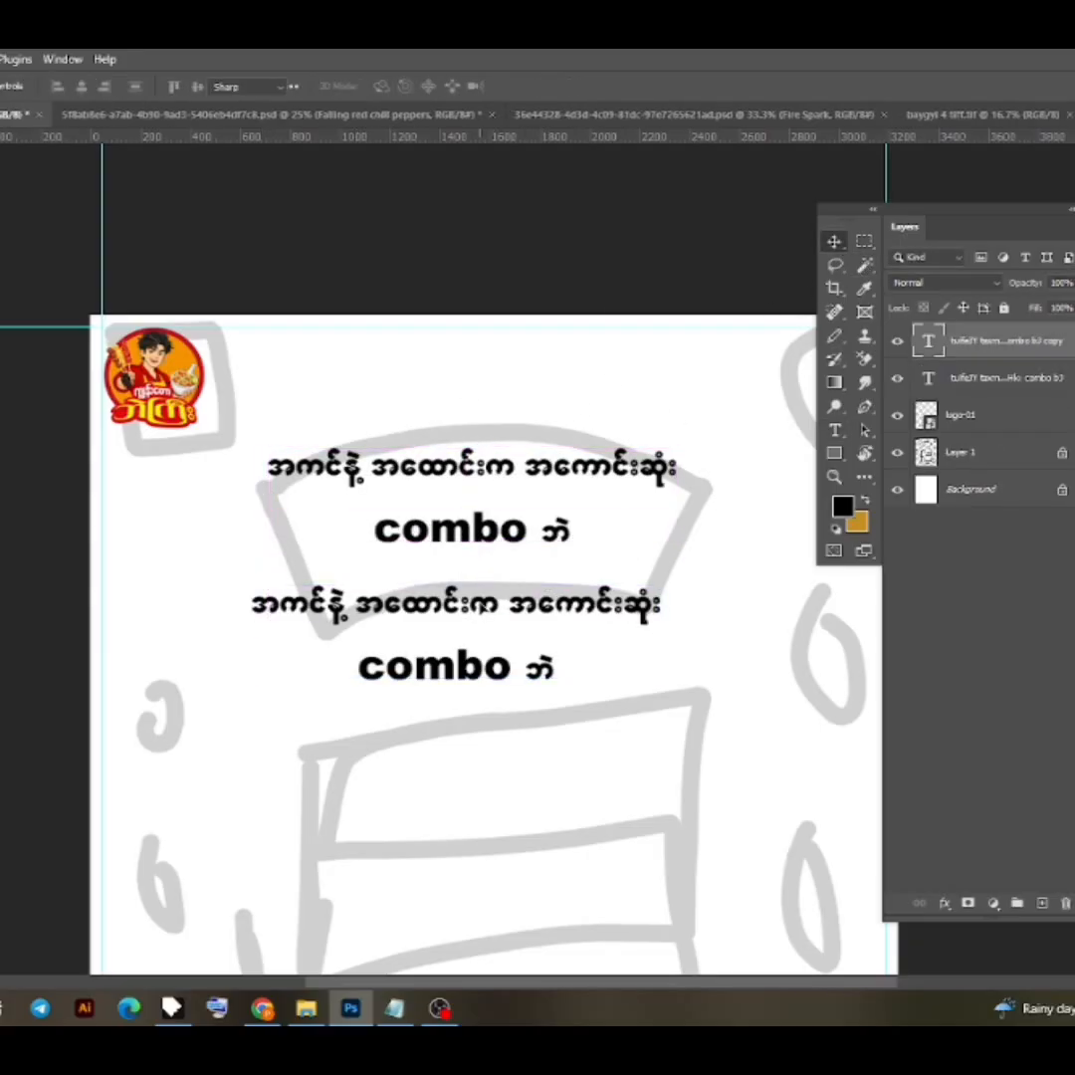
{"action": "double_click", "coordinate": [485, 609]}
Paste the "ညနေဘက် chill ချင်တဲ့အချိန်" line as a separate layer, scaled and centered at the top of the arched frame
{"action": "key", "text": "ctrl+v"}
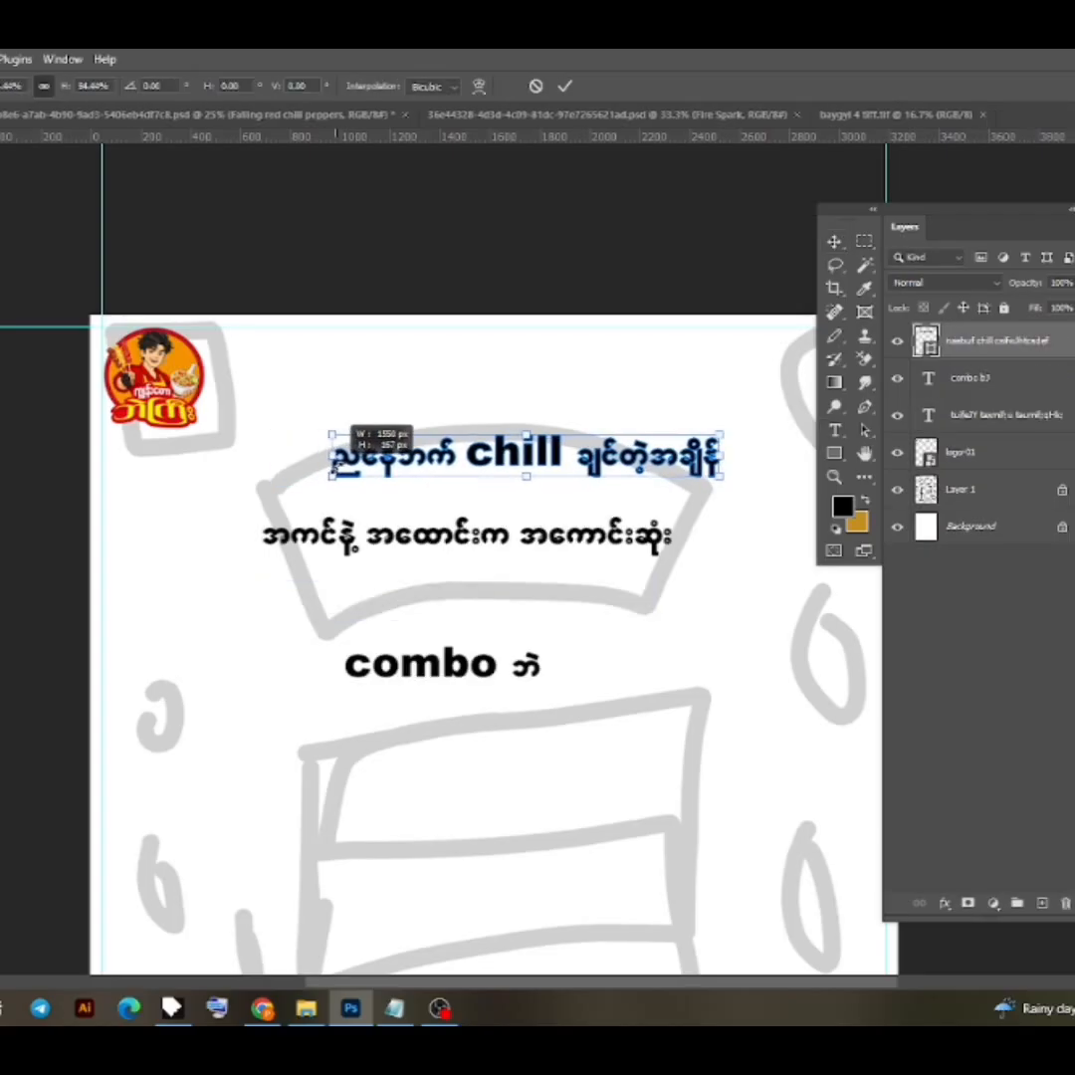
{"action": "left_click_drag", "start_coordinate": [343, 460], "coordinate": [476, 458]}
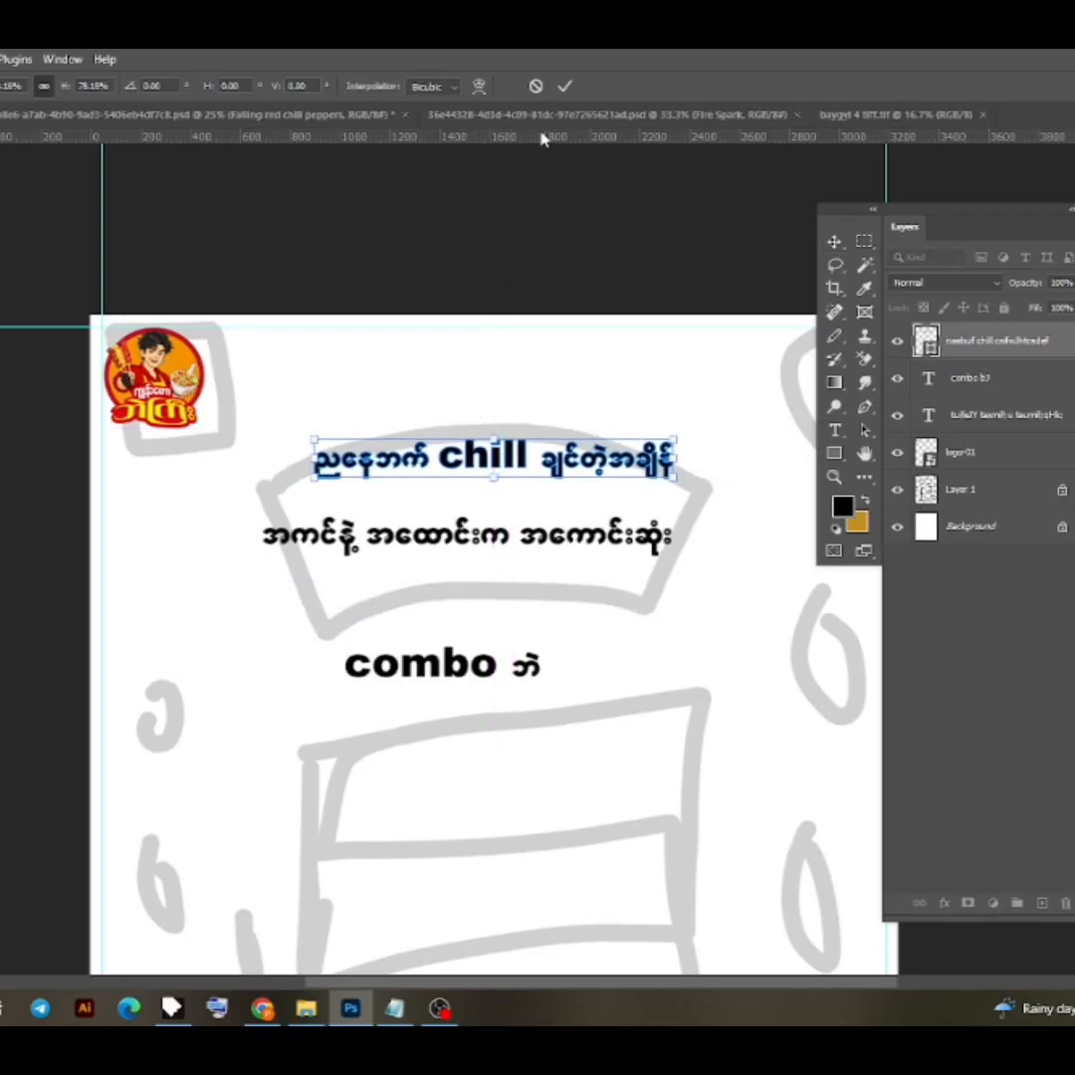
{"action": "left_click", "coordinate": [564, 89]}
Scale the "အကင်နဲ့ အထောင်းက အကောင်းဆုံး" line to 136.48% and move it directly below the "chill" line
{"action": "left_click", "coordinate": [463, 535]}
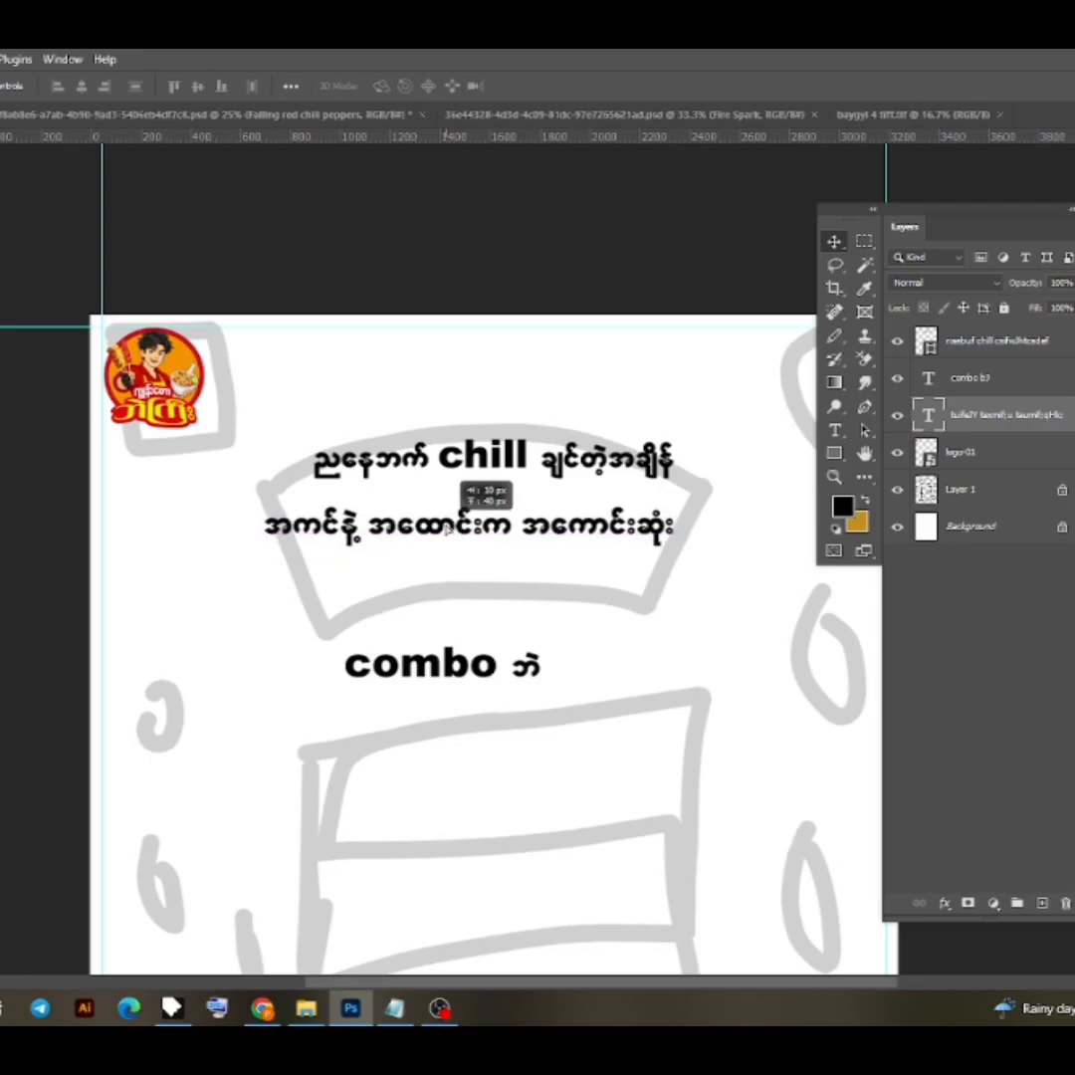
{"action": "key", "text": "ctrl+t"}
{"action": "left_click_drag", "start_coordinate": [471, 545], "coordinate": [470, 475]}
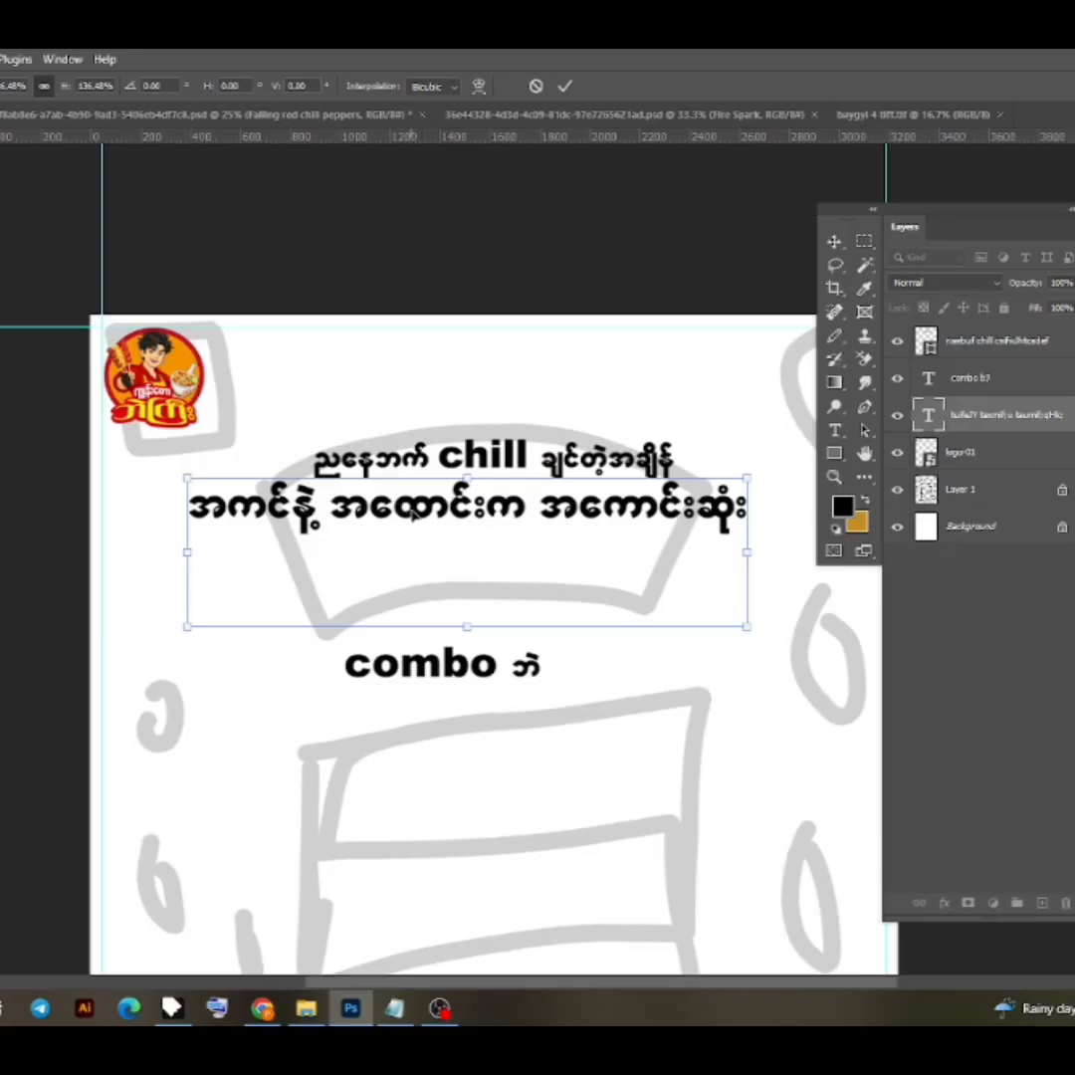
{"action": "left_click_drag", "start_coordinate": [411, 510], "coordinate": [406, 520]}
{"action": "key", "text": "Return"}
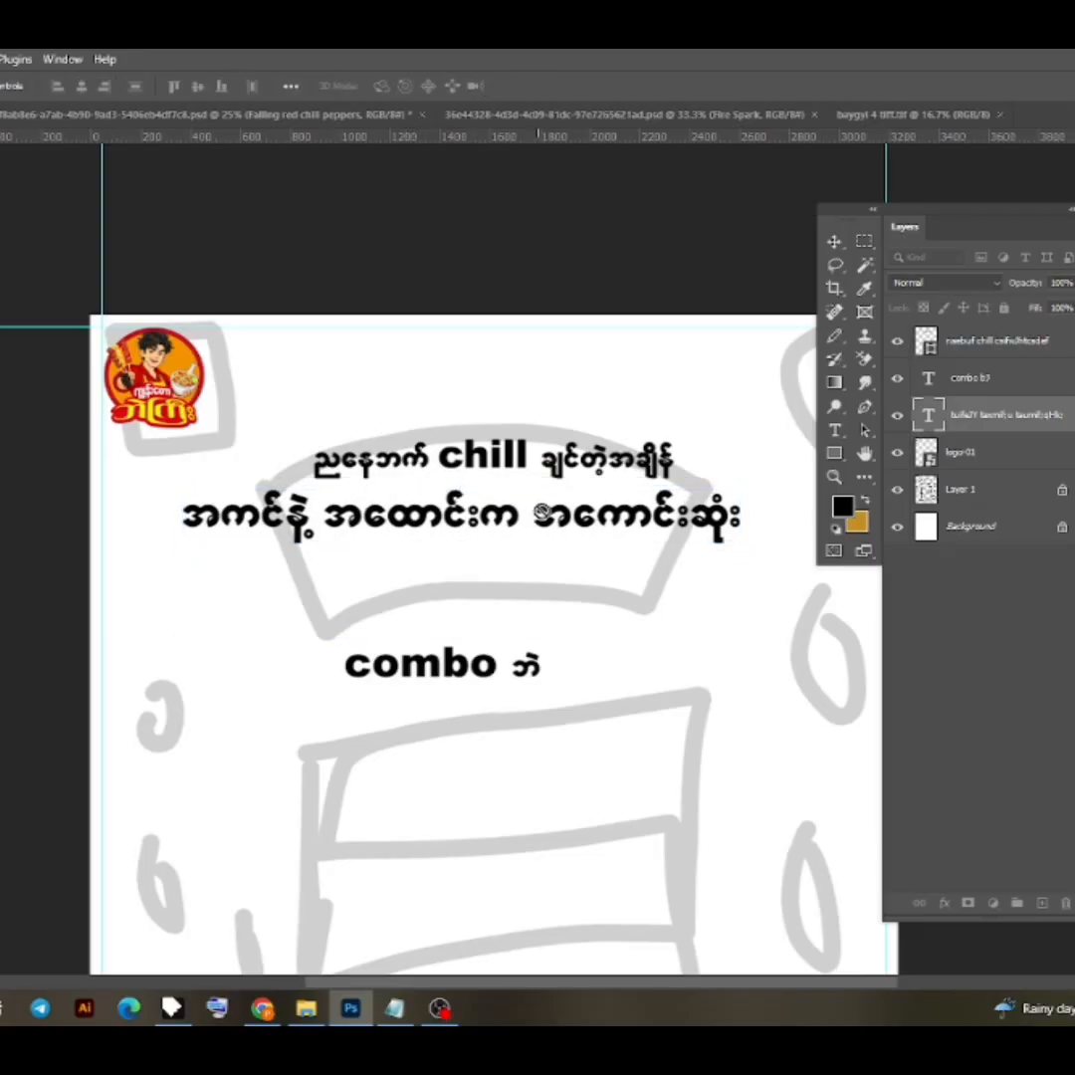
Cut the word "အကောင်းဆုံး" from the end of the middle headline line
{"action": "double_click", "coordinate": [528, 520]}
{"action": "left_click", "coordinate": [532, 517]}
{"action": "left_click_drag", "start_coordinate": [523, 516], "coordinate": [794, 517]}
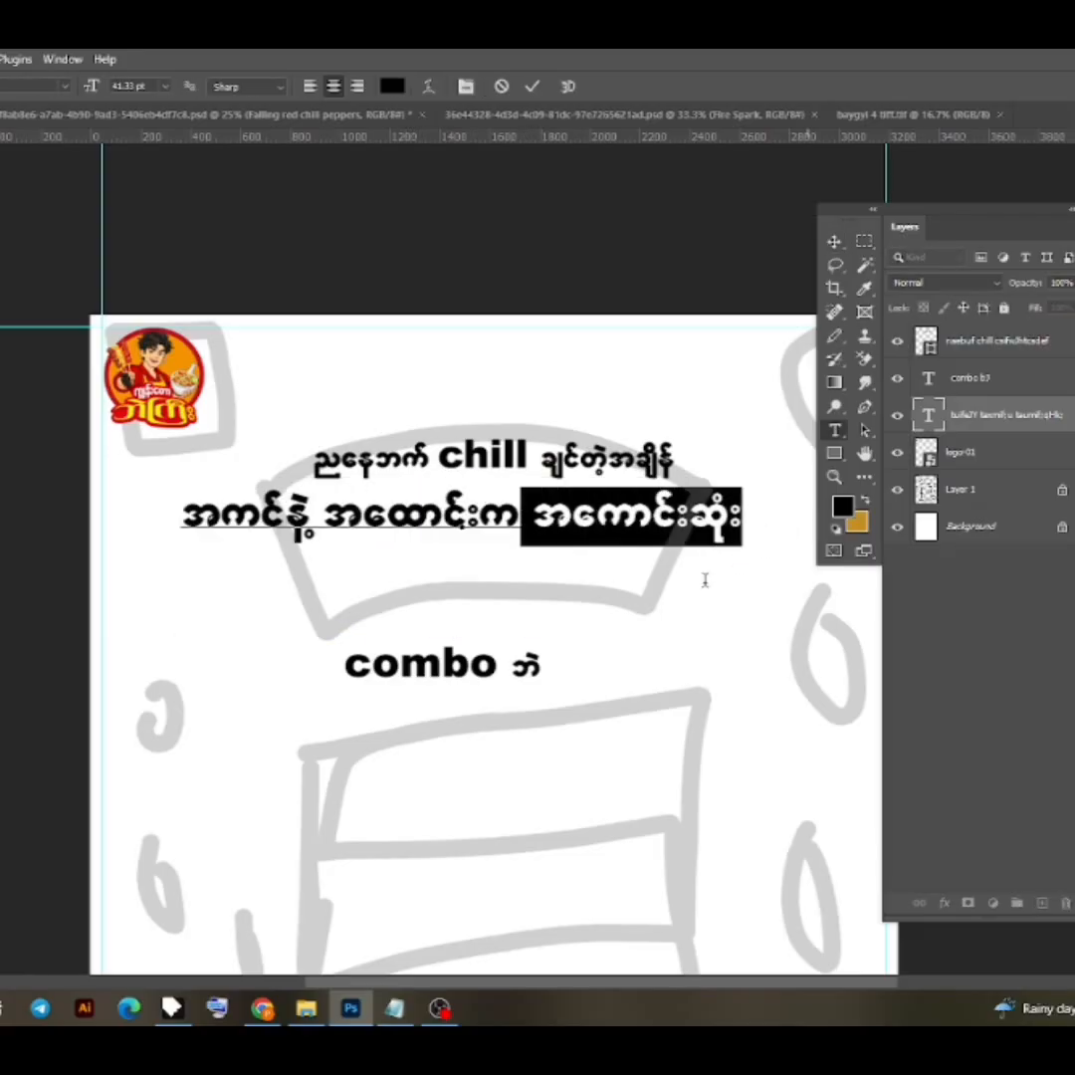
{"action": "key", "text": "ctrl+x"}
{"action": "left_click", "coordinate": [534, 86]}
{"action": "key", "text": "v"}
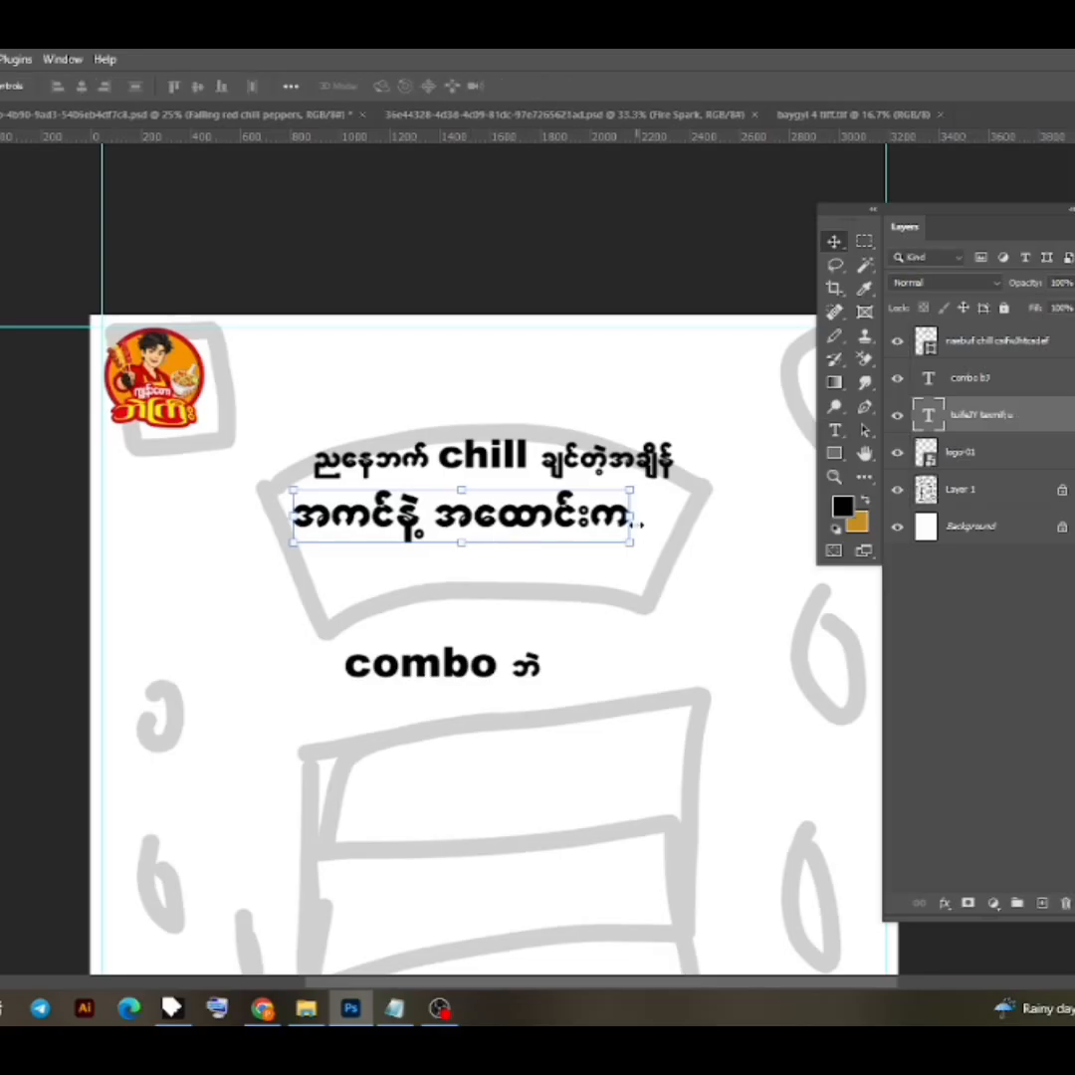
Scale the shortened "အကင်နဲ့ အထောင်းက" line to 138.32% and place it just below the "chill" line
{"action": "left_click_drag", "start_coordinate": [639, 524], "coordinate": [713, 523]}
{"action": "left_click_drag", "start_coordinate": [572, 511], "coordinate": [534, 541]}
{"action": "left_click_drag", "start_coordinate": [473, 501], "coordinate": [485, 539]}
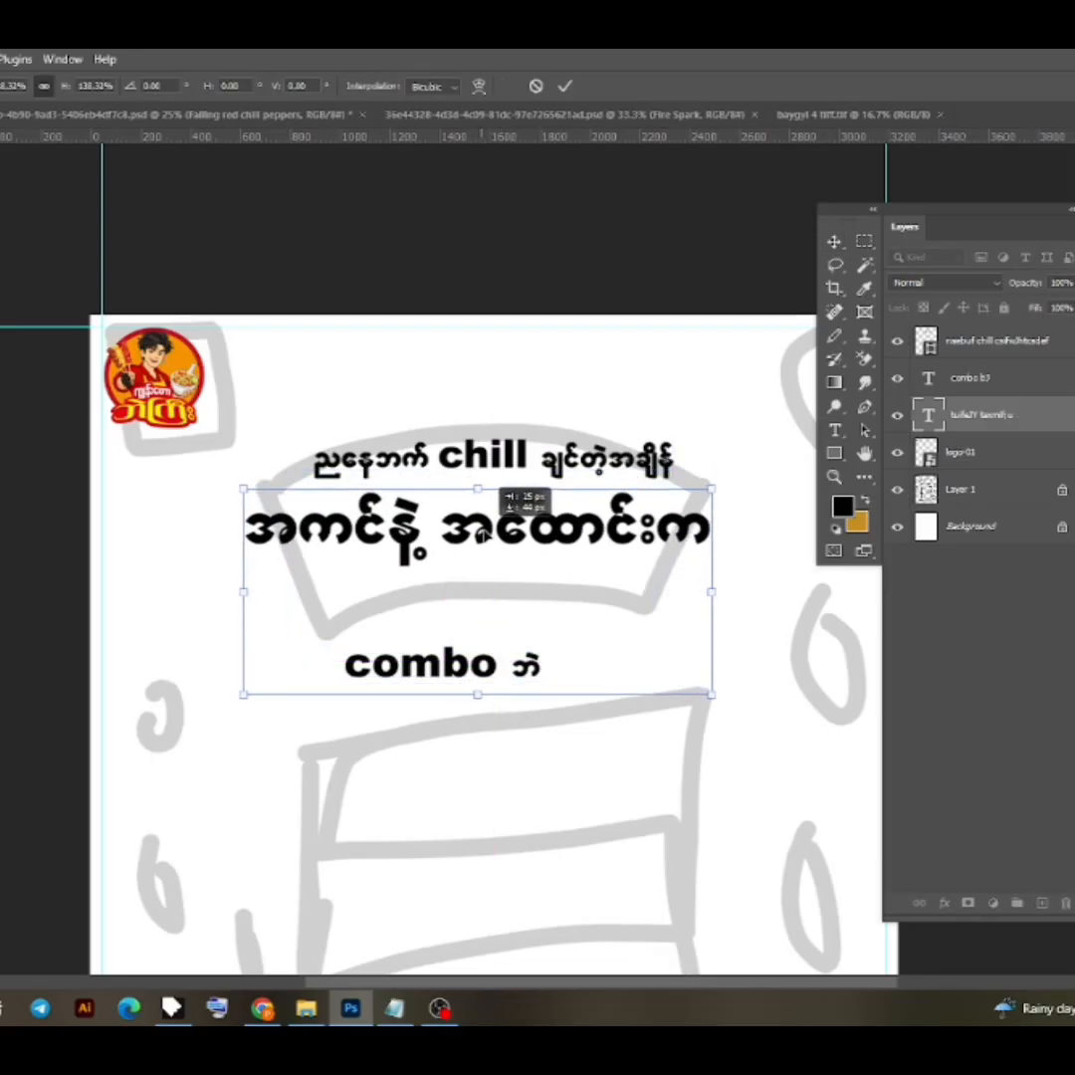
{"action": "left_click", "coordinate": [565, 85]}
Insert "အကောင်းဆုံး" at the start of the "combo ဘဲ" text line
{"action": "left_click", "coordinate": [355, 665]}
{"action": "type", "text": "t"}
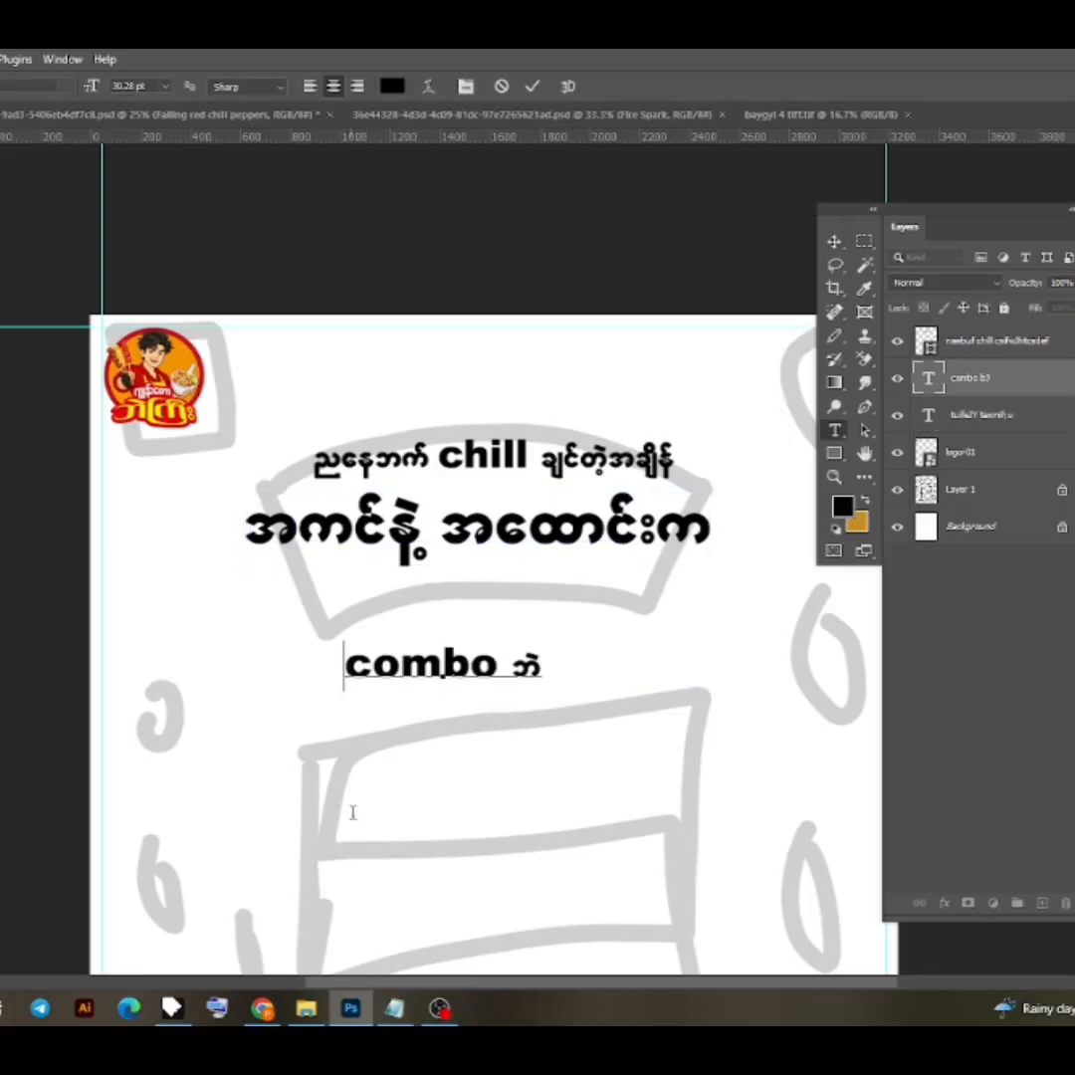
{"action": "type", "text": "အကောင်းဆုံး"}
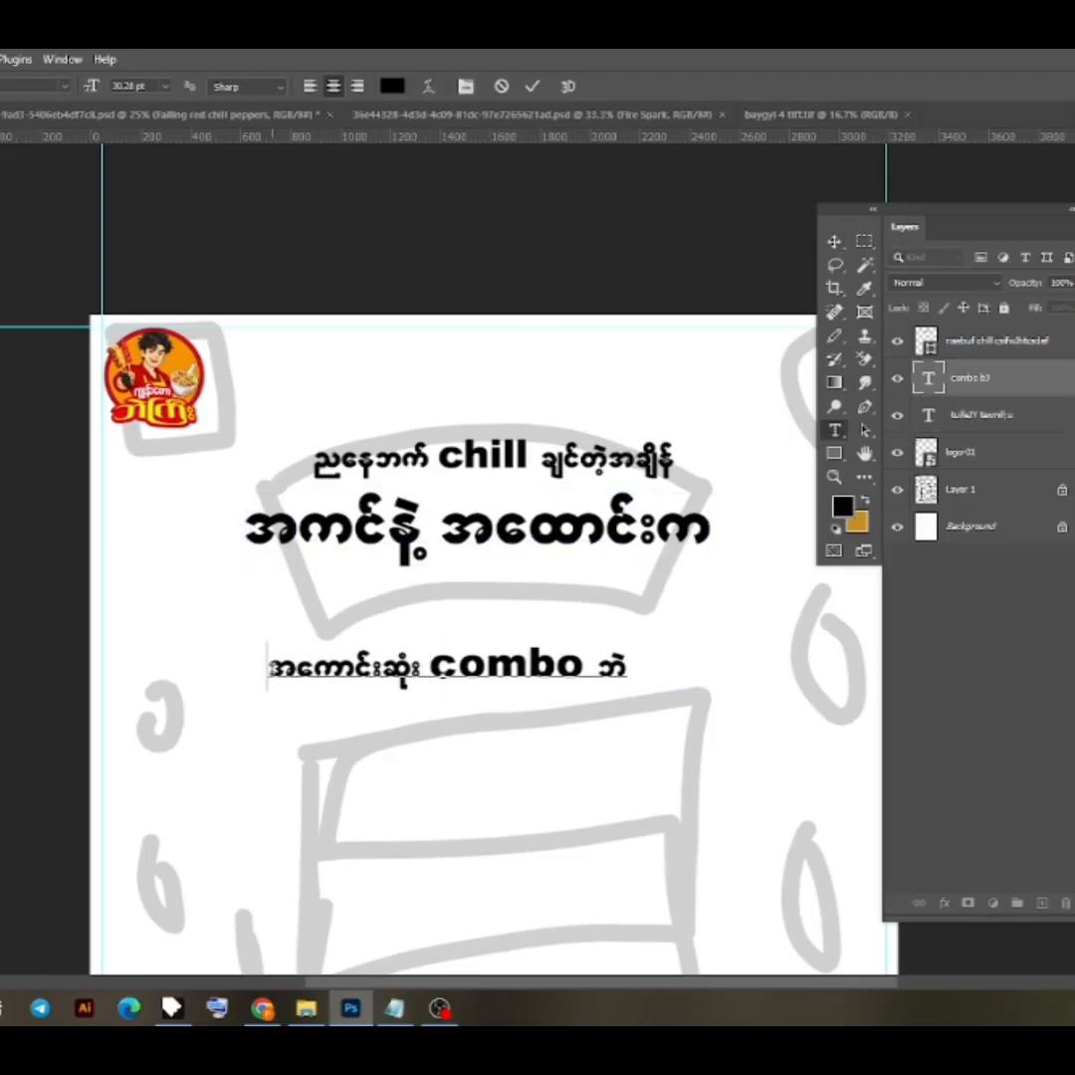
{"action": "key", "text": "BackSpace"}
{"action": "left_click", "coordinate": [835, 242]}
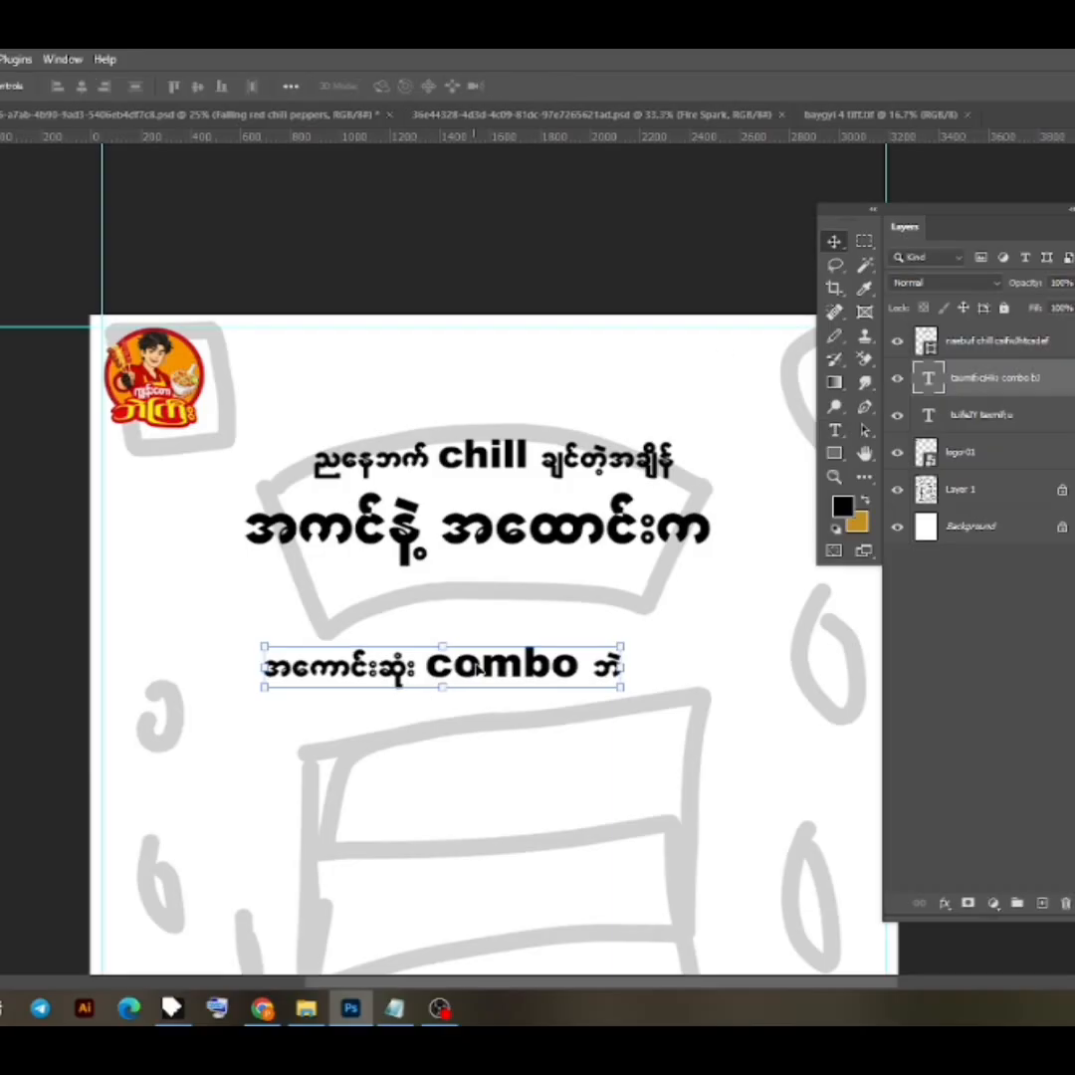
Move the "အကောင်းဆုံး combo ဘဲ" line up beneath the large middle line
{"action": "left_click_drag", "start_coordinate": [481, 667], "coordinate": [500, 607]}
{"action": "left_click", "coordinate": [533, 246]}
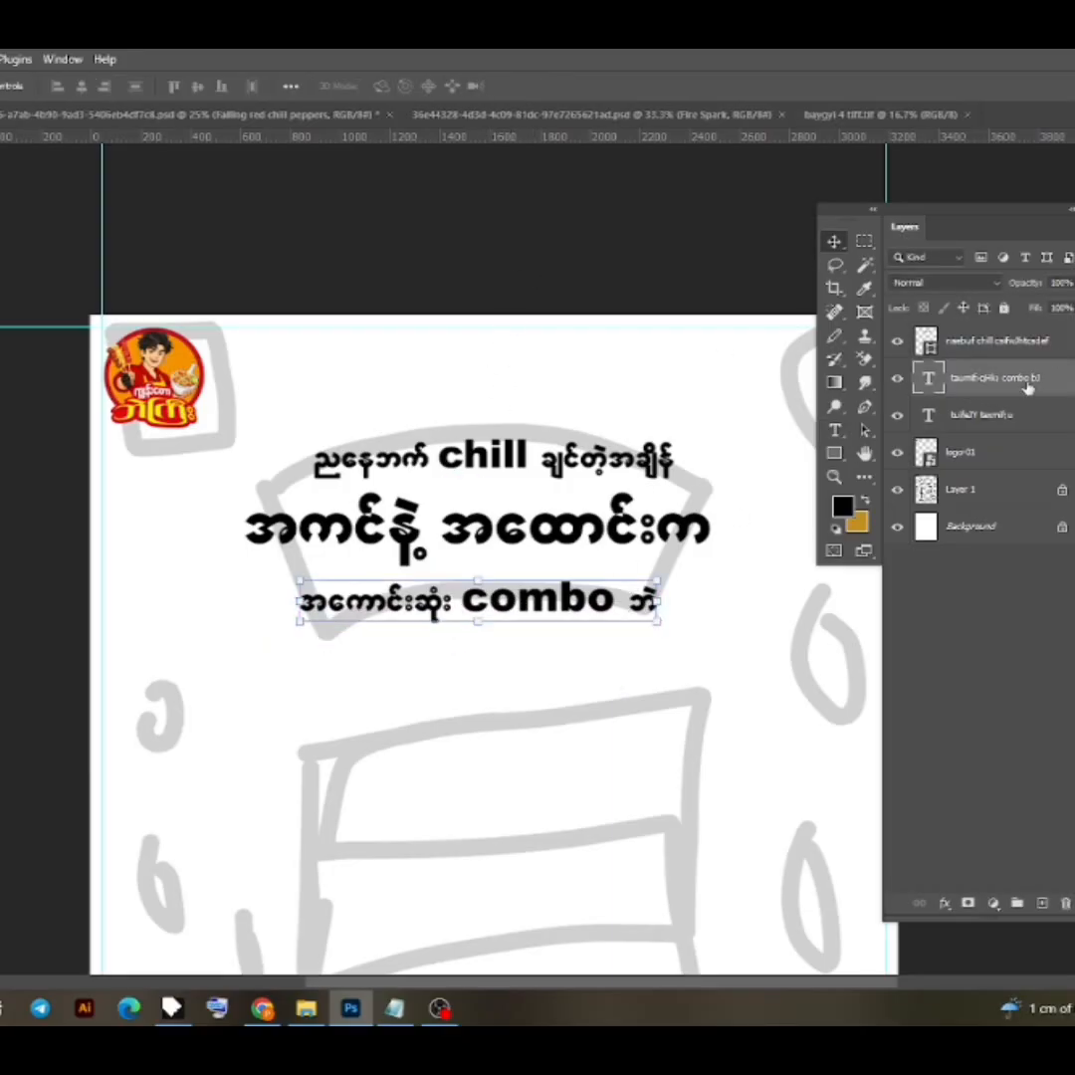
{"action": "right_click", "coordinate": [1027, 384]}
{"action": "left_click", "coordinate": [565, 618]}
Set alignment relative to the canvas and center all three headline lines horizontally on it
{"action": "left_click", "coordinate": [290, 88]}
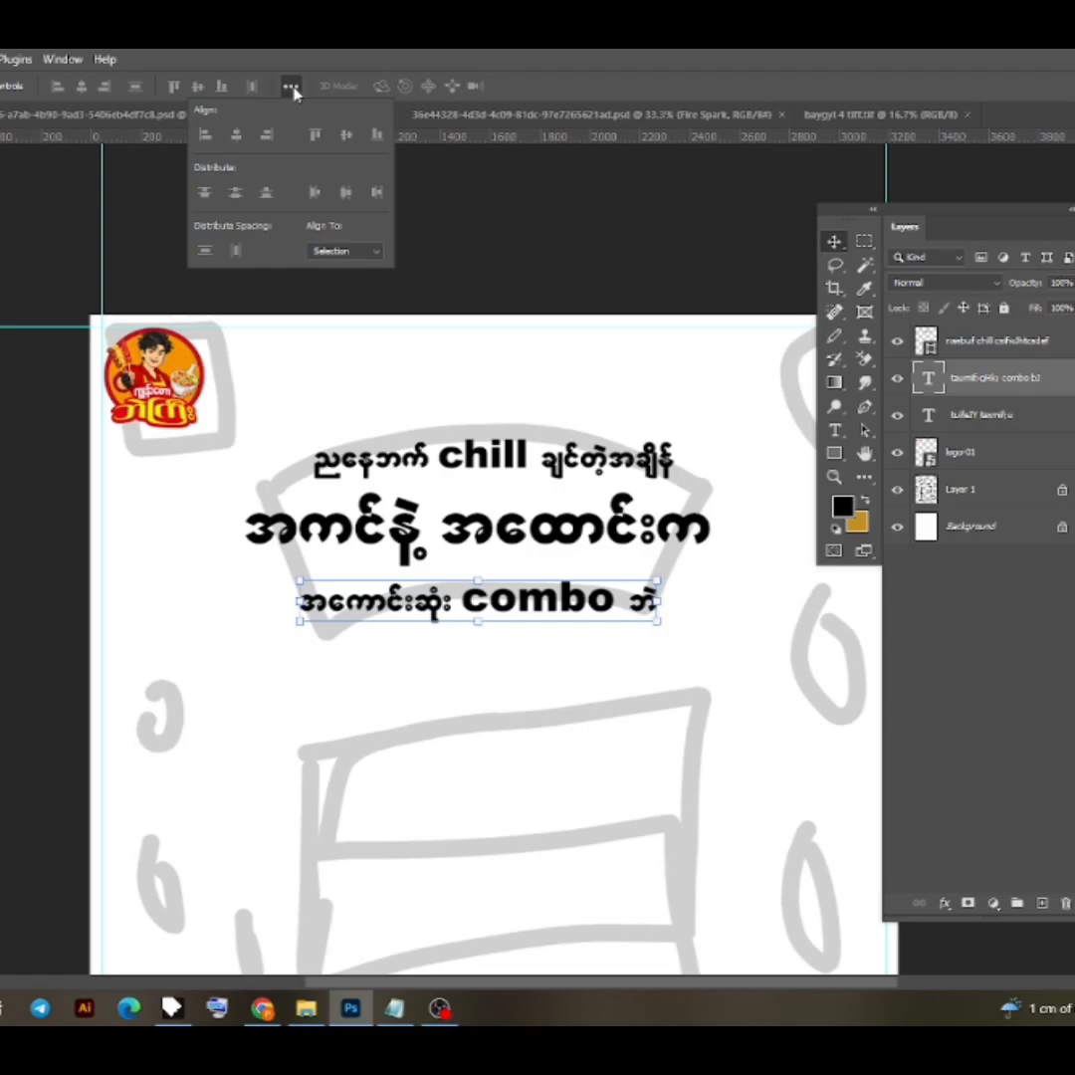
{"action": "left_click", "coordinate": [344, 252]}
{"action": "left_click", "coordinate": [351, 282]}
{"action": "left_click", "coordinate": [408, 529], "text": "shift"}
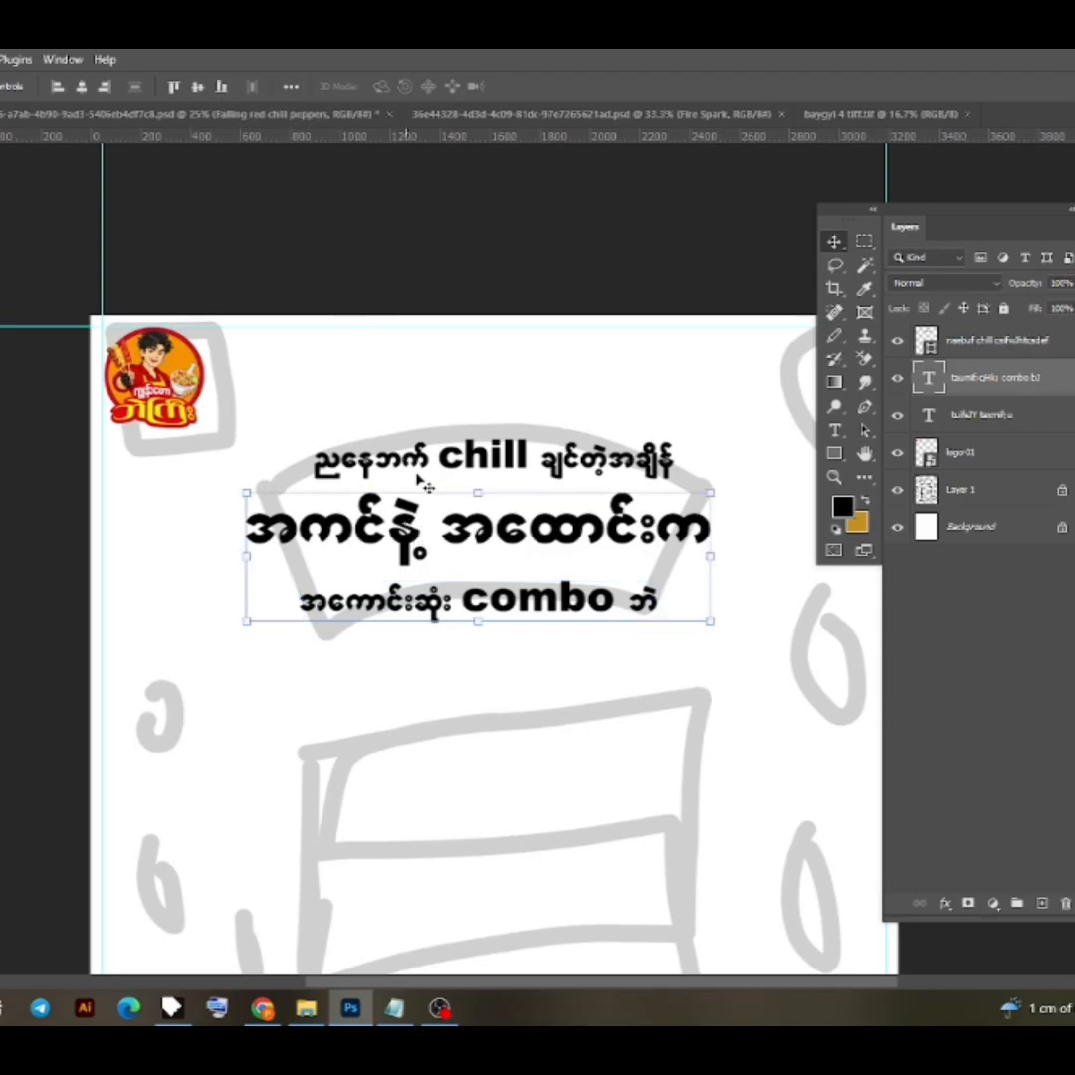
{"action": "left_click", "coordinate": [418, 471], "text": "shift"}
{"action": "left_click", "coordinate": [82, 86]}
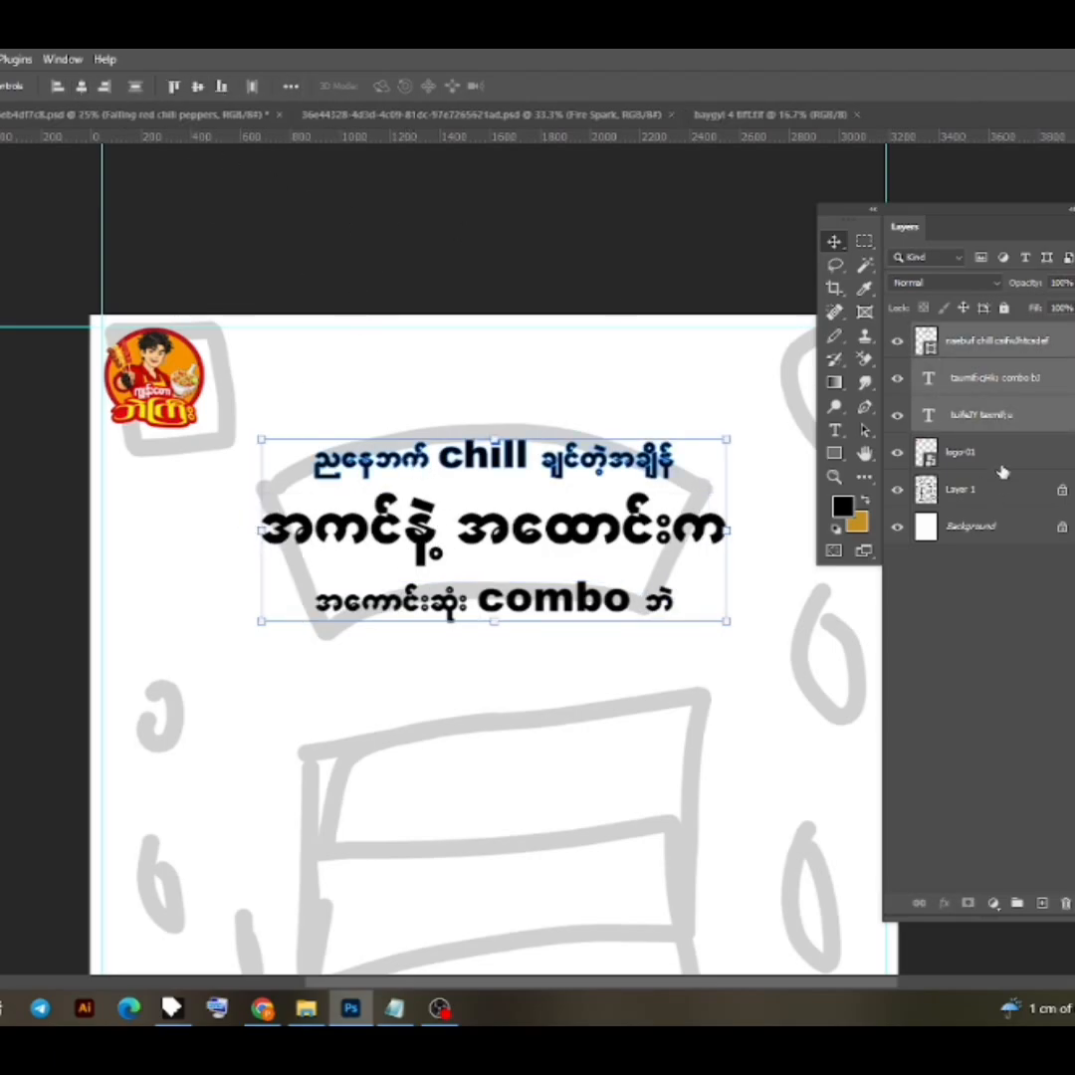
Convert the large middle headline line from text to a shape
{"action": "right_click", "coordinate": [1010, 350]}
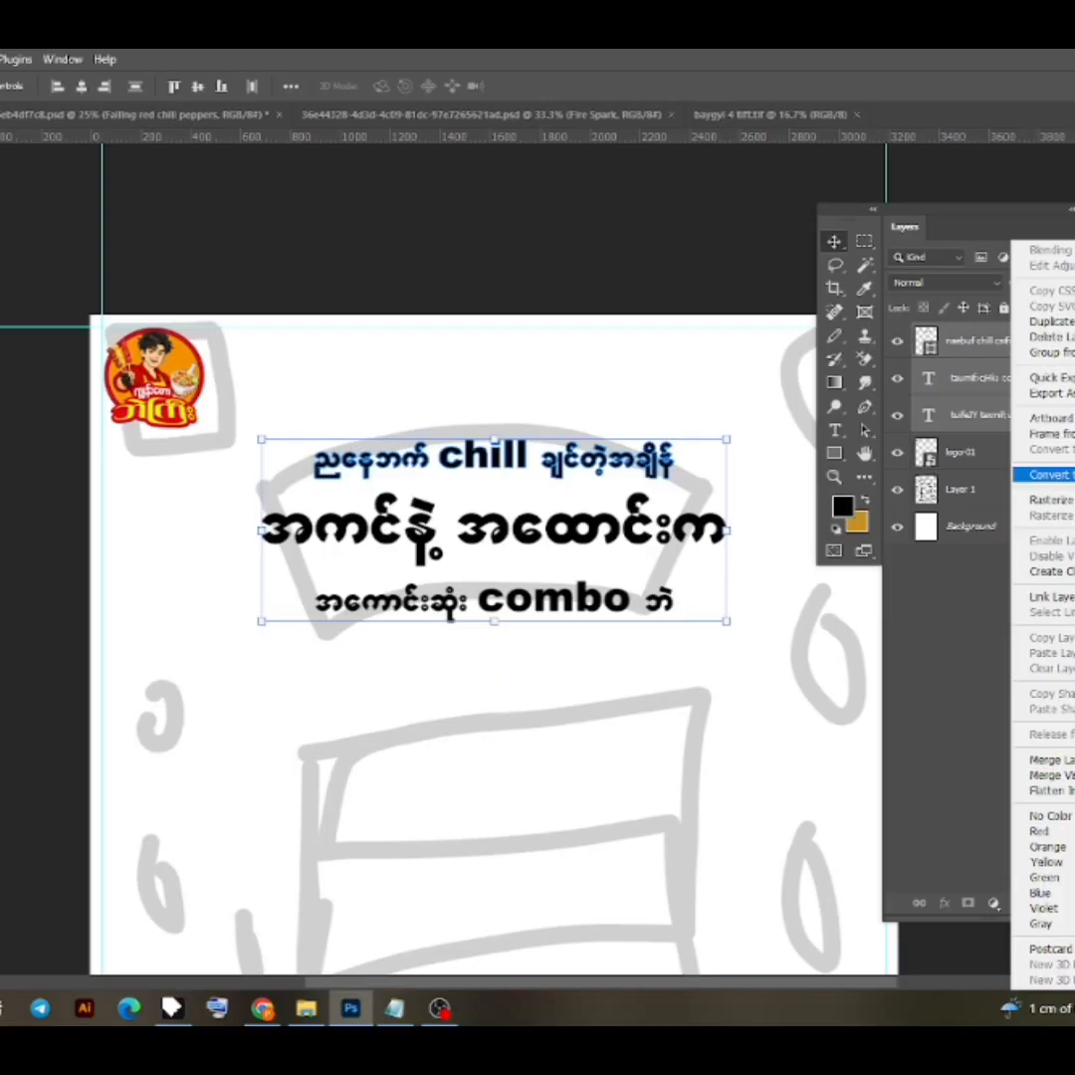
{"action": "left_click", "coordinate": [727, 715]}
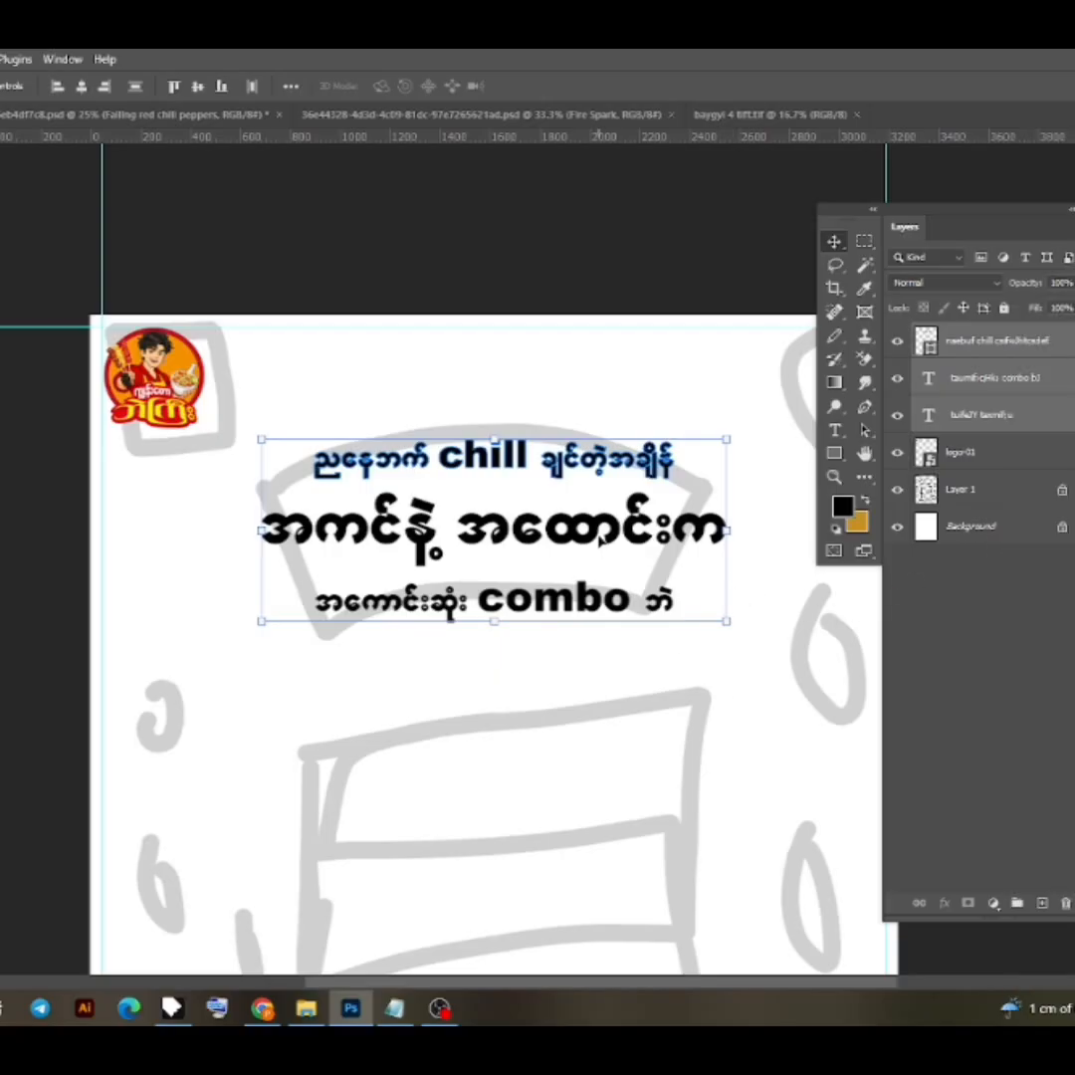
{"action": "scroll", "coordinate": [645, 512], "scroll_direction": "up", "scroll_amount": 10}
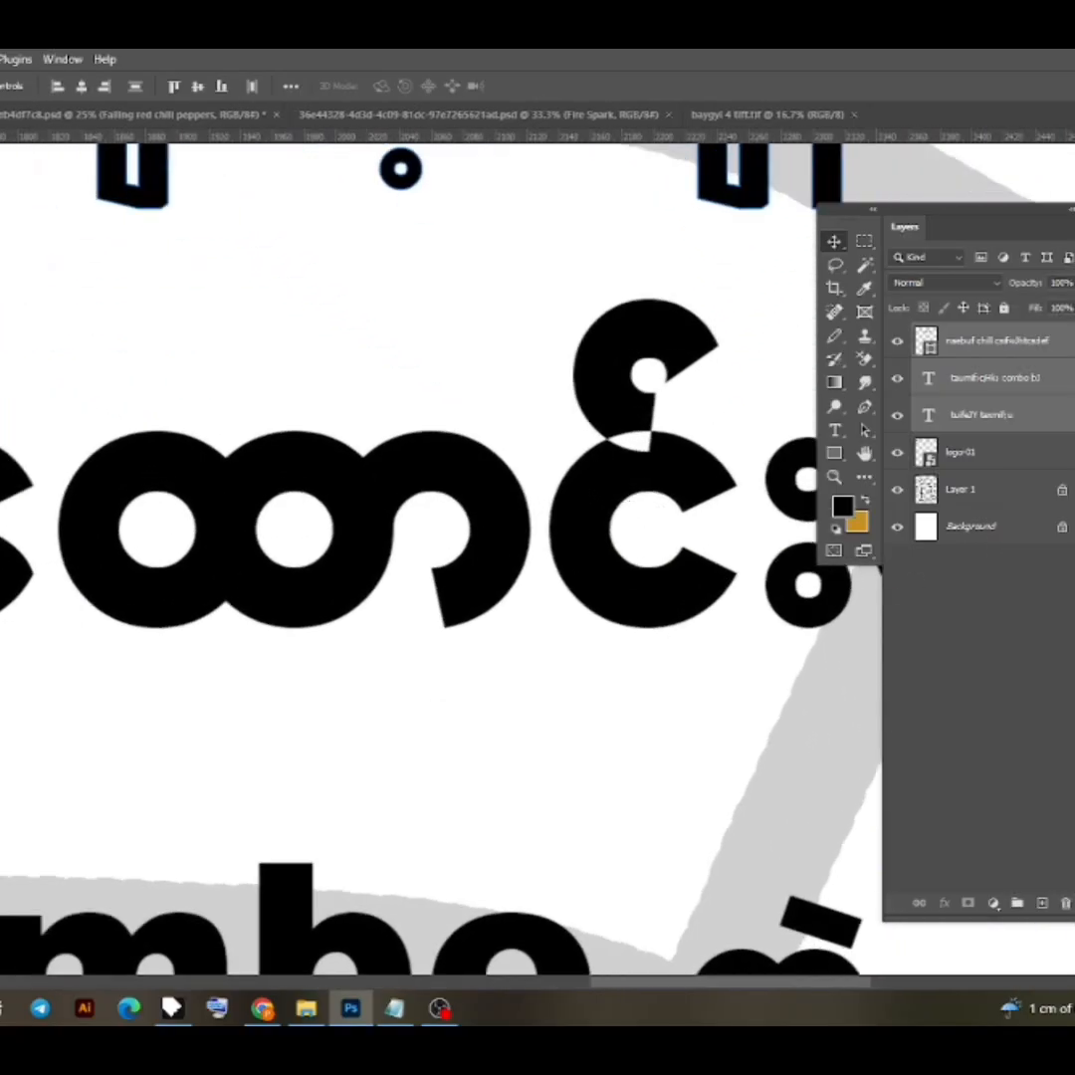
{"action": "right_click", "coordinate": [1033, 418]}
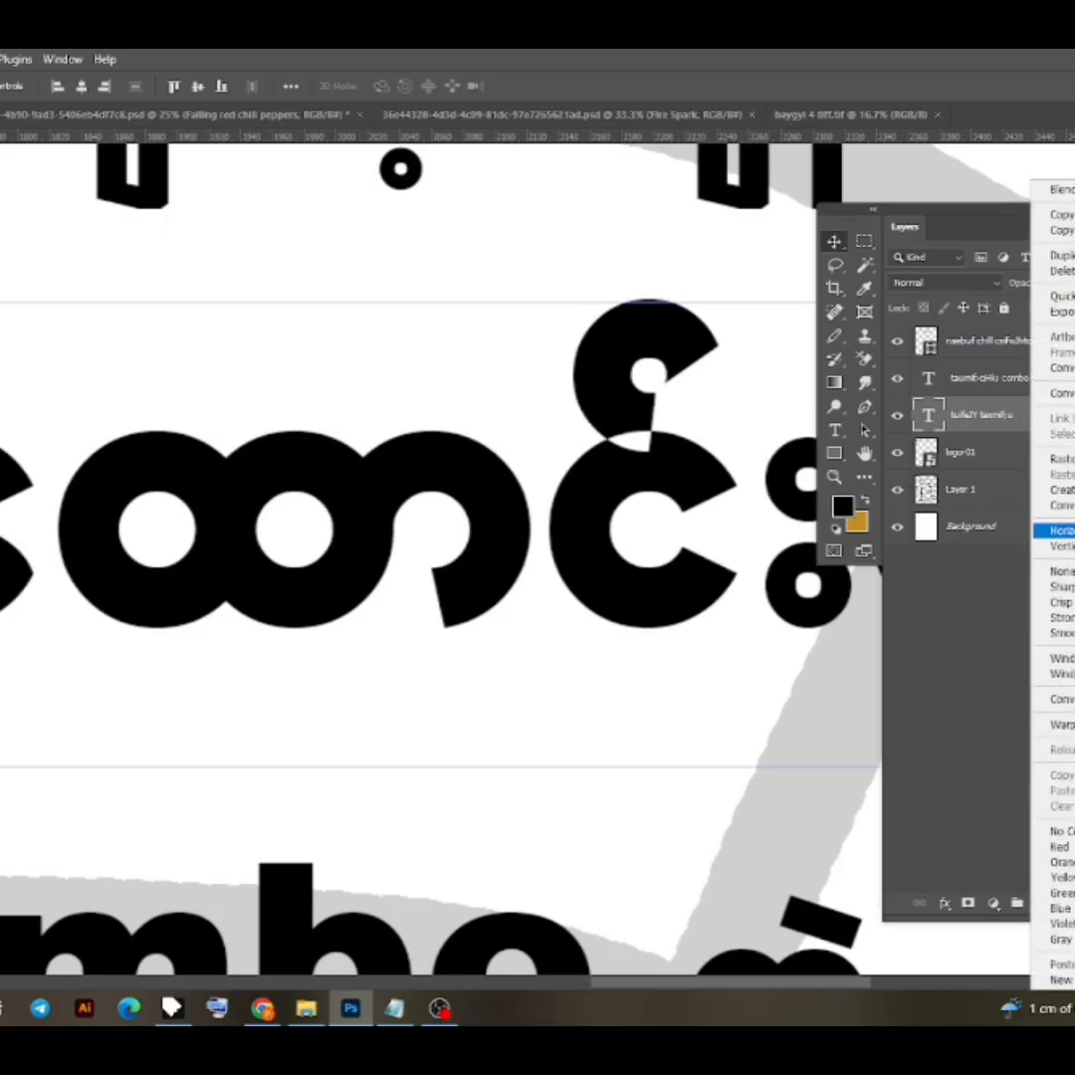
{"action": "left_click", "coordinate": [1061, 506]}
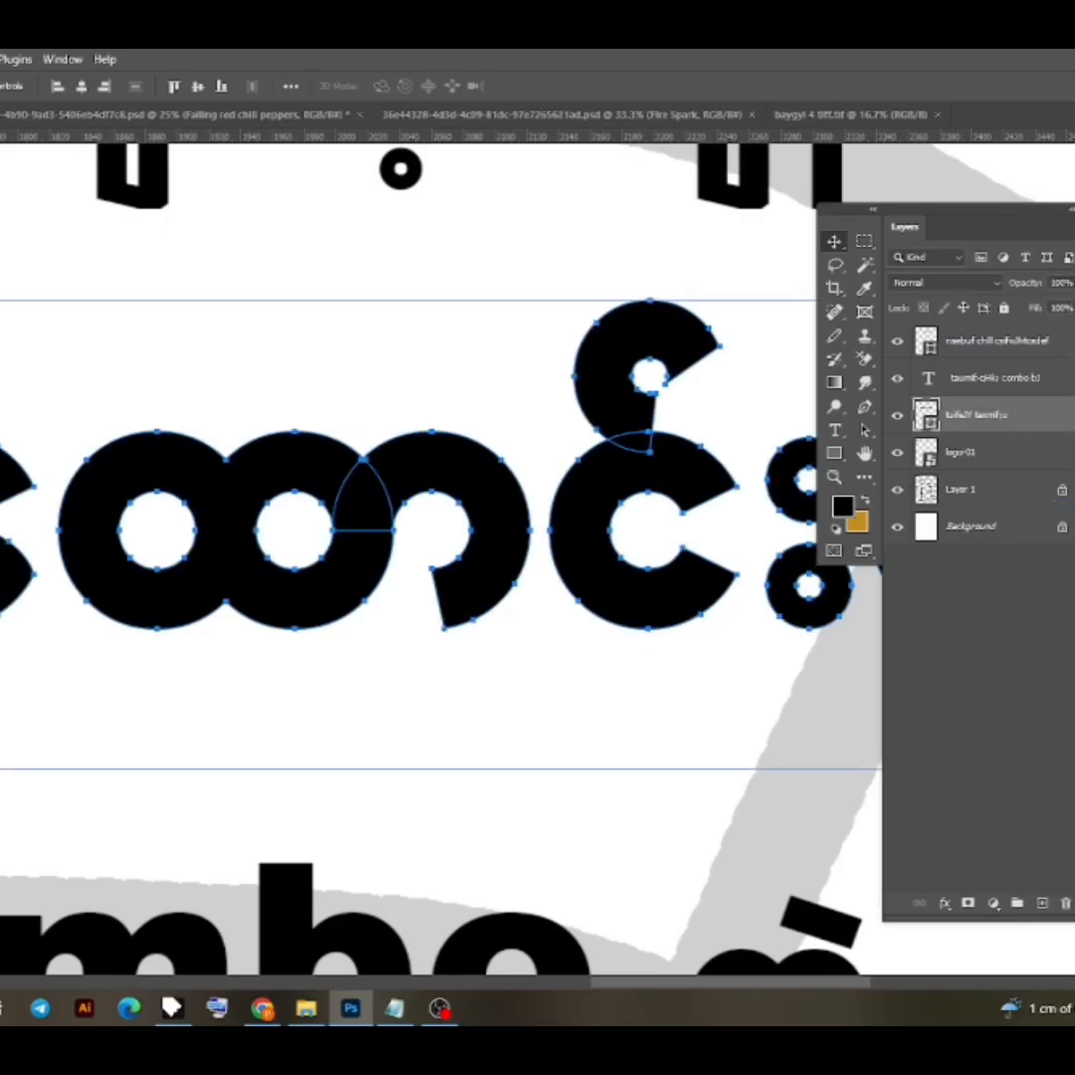
Convert the "အကောင်းဆုံး combo ဘဲ" headline line from text to a shape
{"action": "left_click", "coordinate": [1035, 657]}
{"action": "scroll", "coordinate": [558, 742], "scroll_direction": "down", "scroll_amount": 5}
{"action": "left_click", "coordinate": [457, 782]}
{"action": "right_click", "coordinate": [1028, 382]}
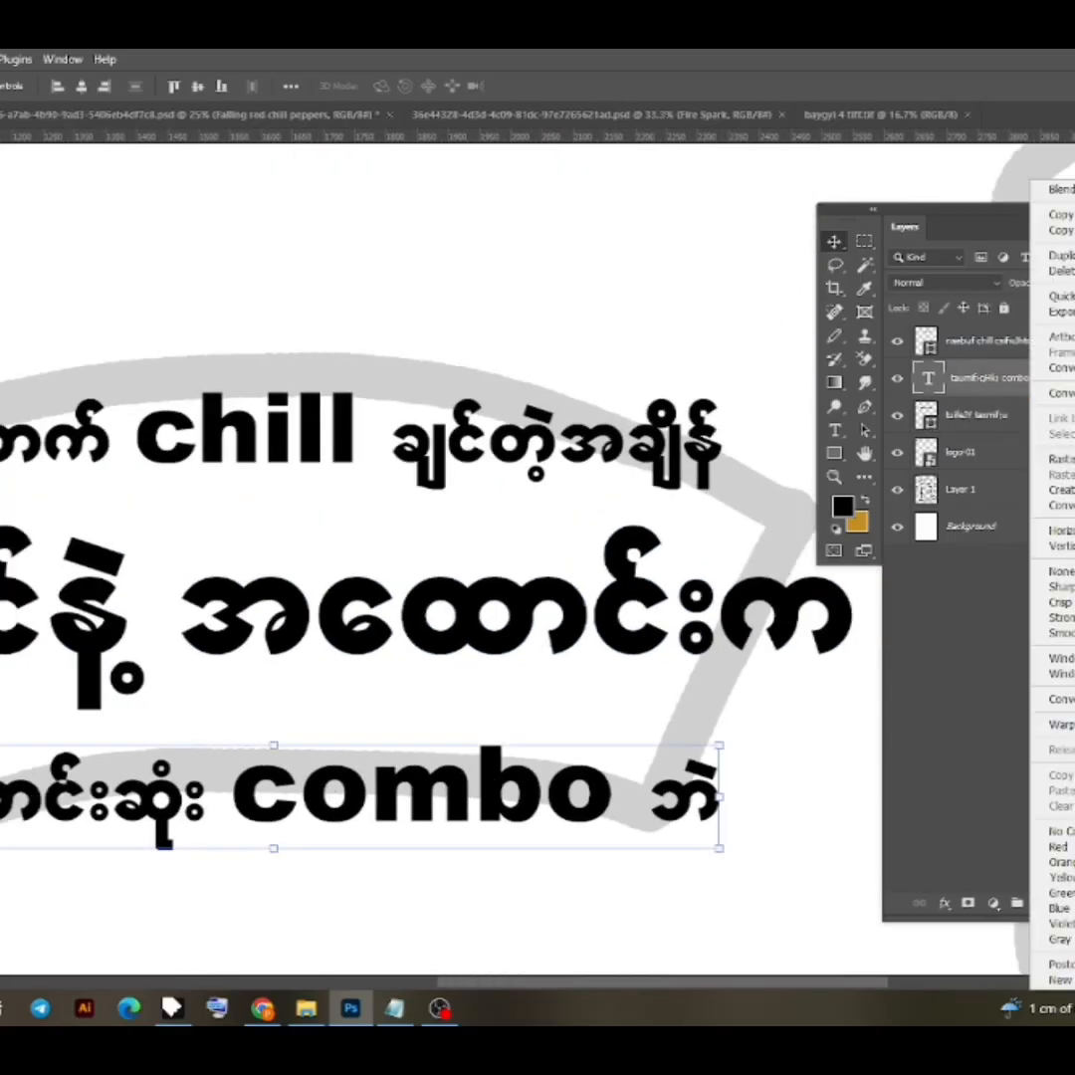
{"action": "left_click", "coordinate": [1060, 506]}
Combine the three headline shape layers into a single smart object
{"action": "right_click", "coordinate": [1030, 383]}
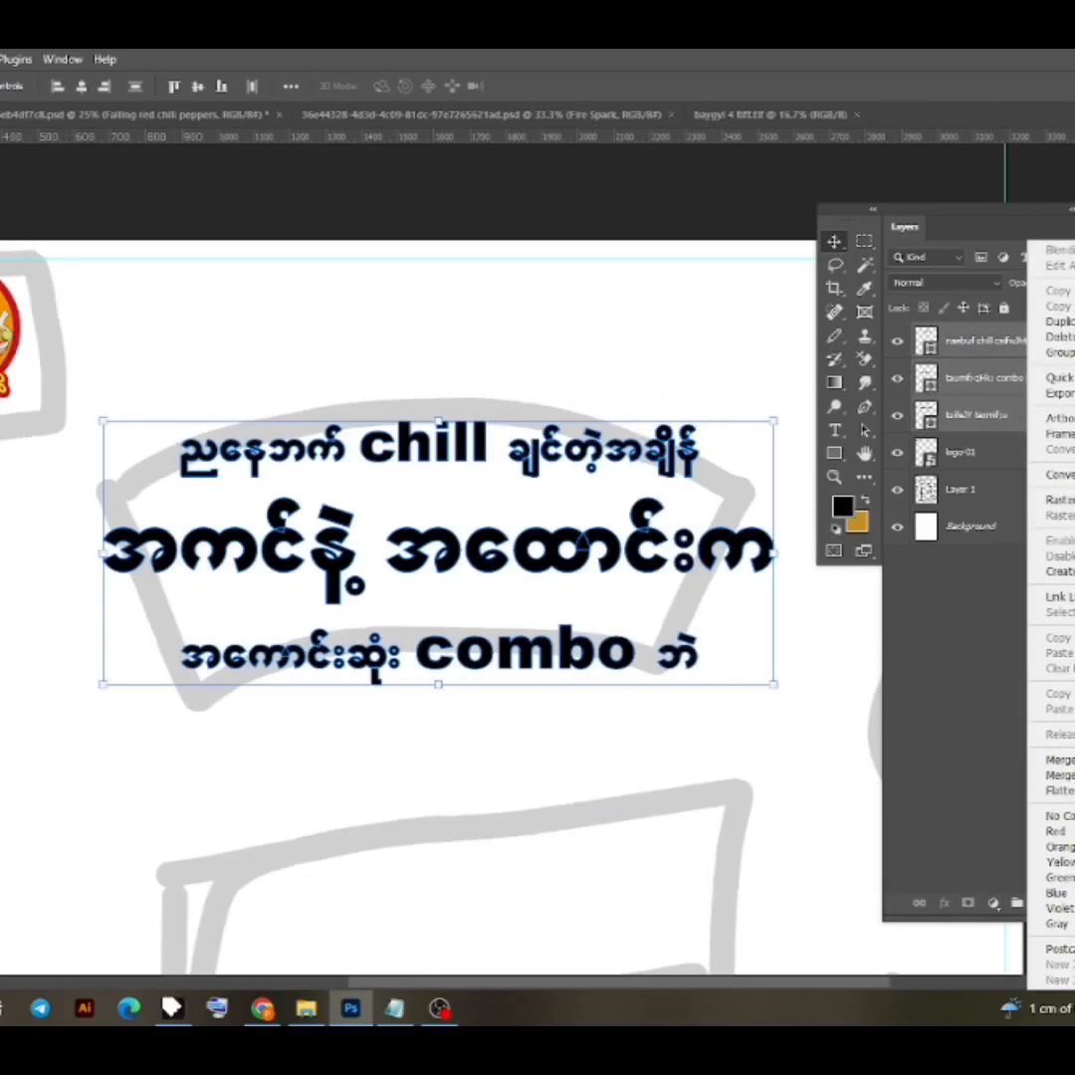
{"action": "left_click", "coordinate": [1052, 476]}
{"action": "right_click", "coordinate": [1006, 351]}
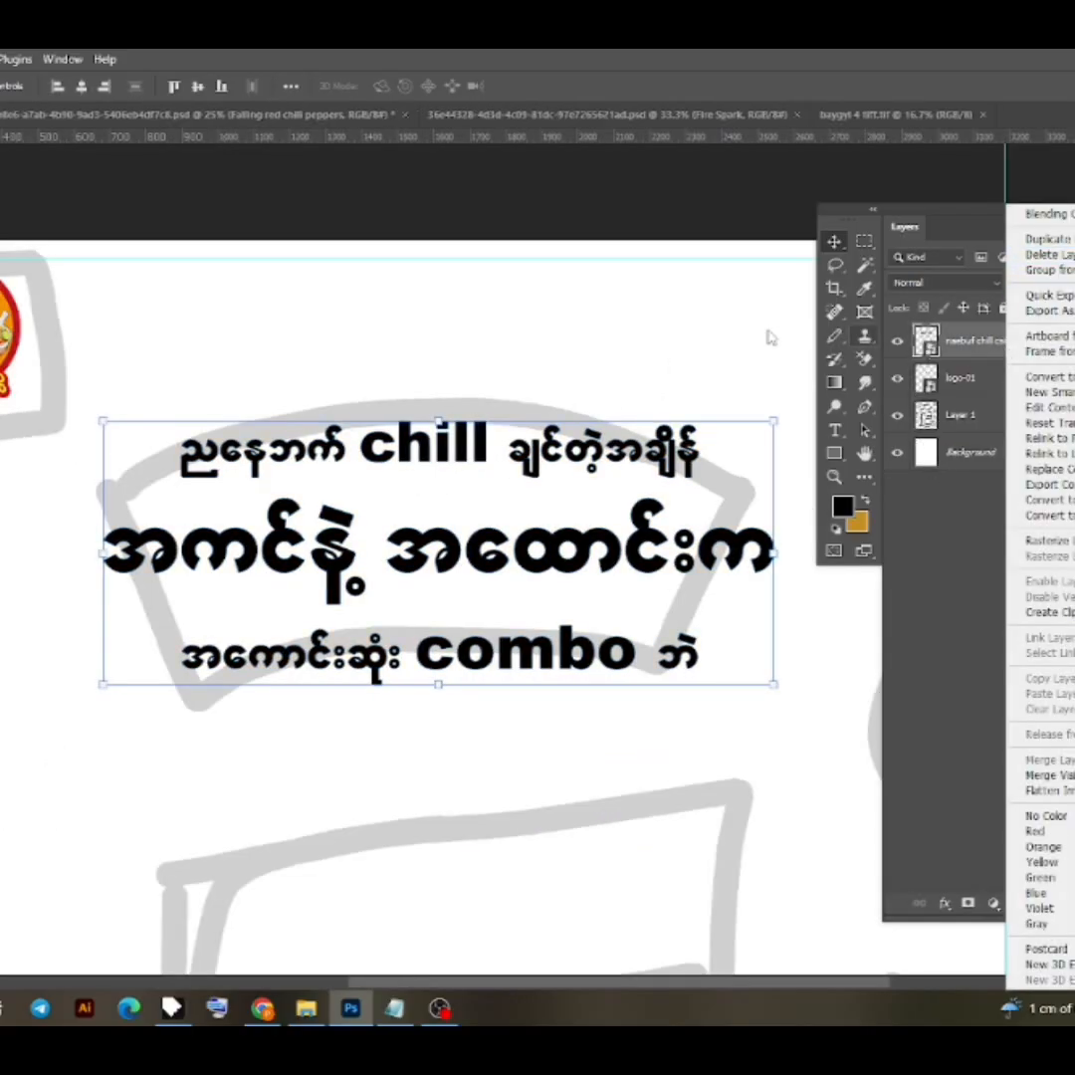
{"action": "left_click", "coordinate": [587, 719]}
{"action": "scroll", "coordinate": [585, 718], "scroll_direction": "down", "scroll_amount": 1}
{"action": "left_click", "coordinate": [502, 374]}
{"action": "left_click_drag", "start_coordinate": [516, 775], "coordinate": [533, 619]}
{"action": "scroll", "coordinate": [496, 725], "scroll_direction": "down", "scroll_amount": 1}
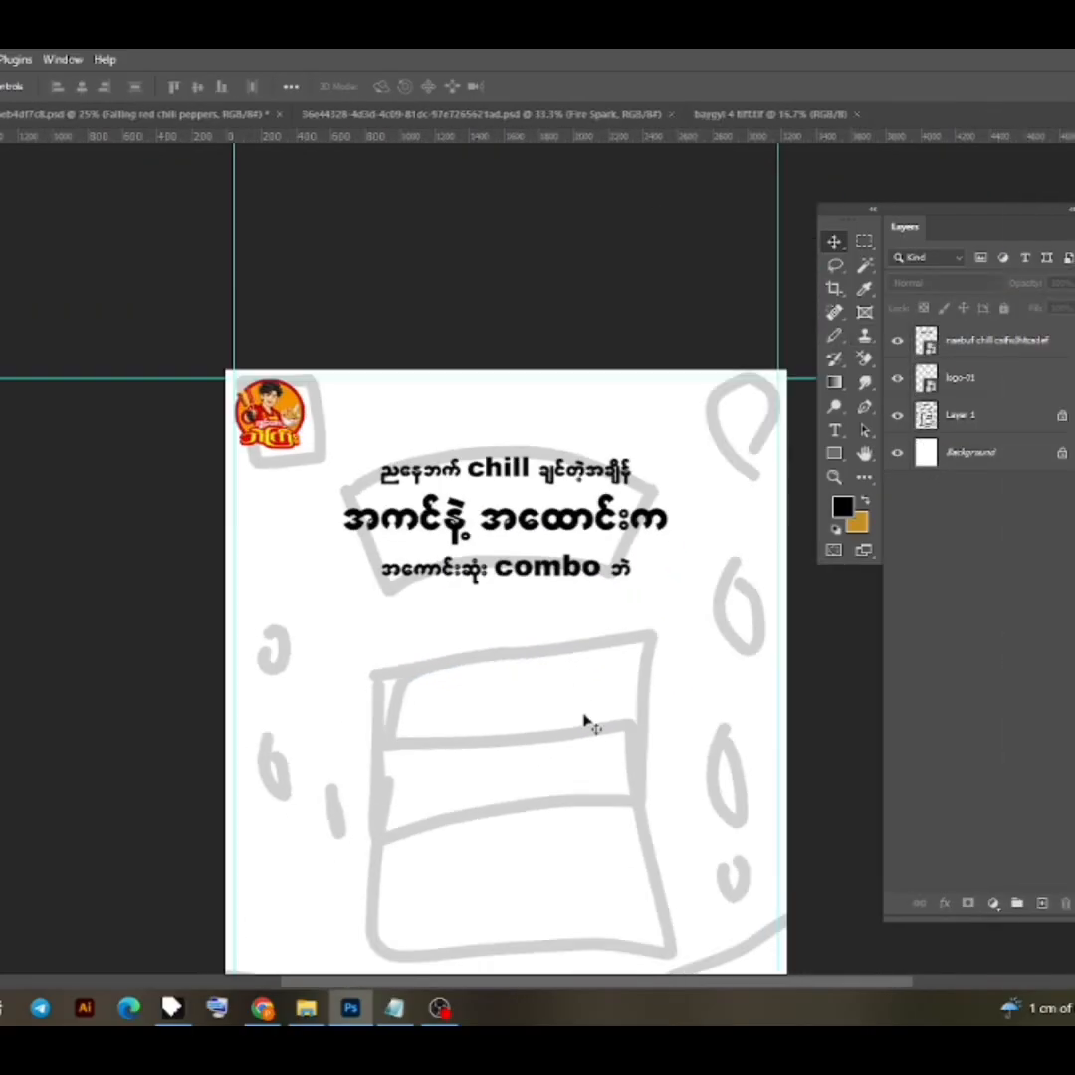
Fill the Background layer with the bright red sampled from the logo
{"action": "left_click", "coordinate": [961, 453]}
{"action": "scroll", "coordinate": [341, 548], "scroll_direction": "down", "scroll_amount": 1}
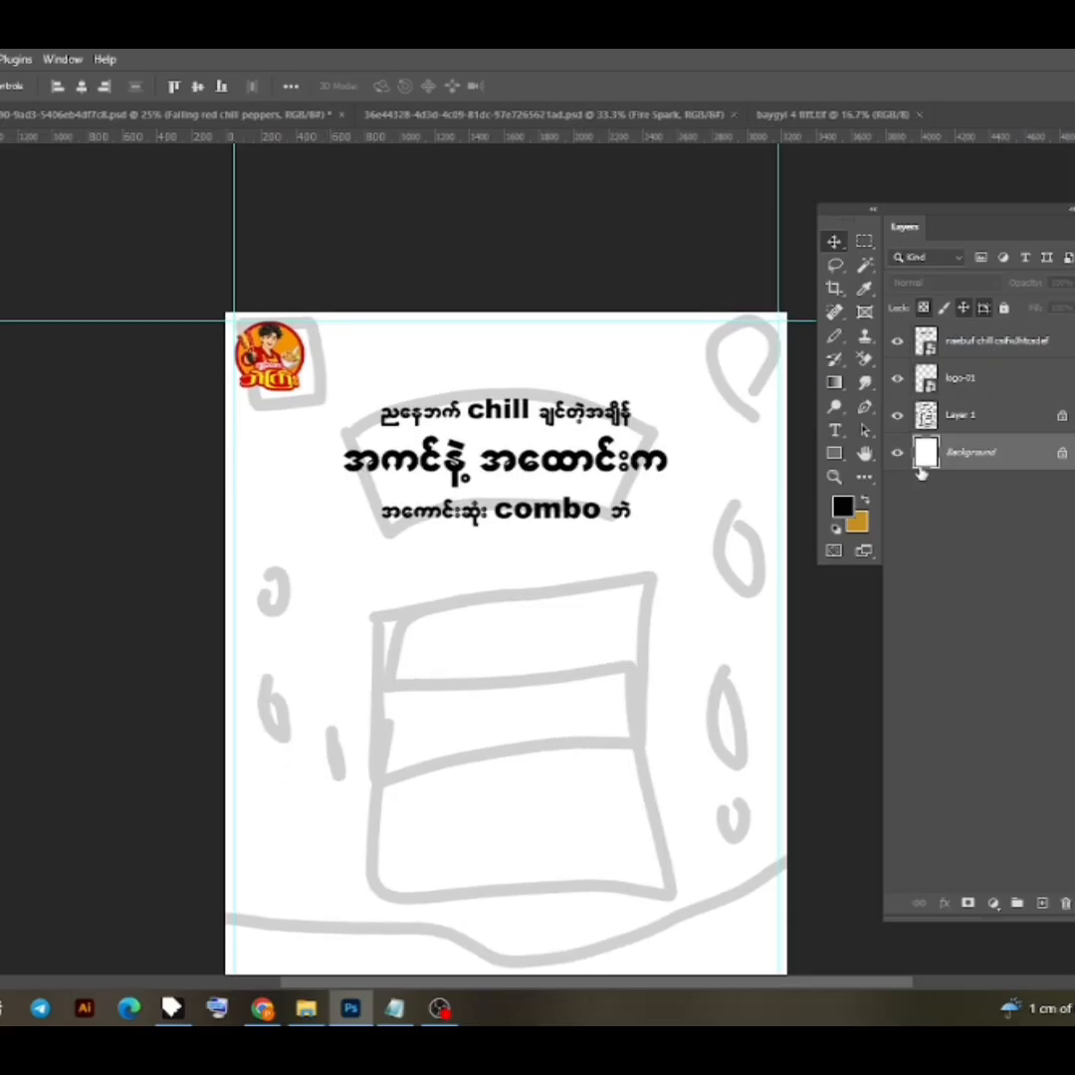
{"action": "scroll", "coordinate": [640, 564], "scroll_direction": "up", "scroll_amount": 1}
{"action": "scroll", "coordinate": [731, 565], "scroll_direction": "down", "scroll_amount": 2}
{"action": "left_click_drag", "start_coordinate": [561, 732], "coordinate": [552, 657]}
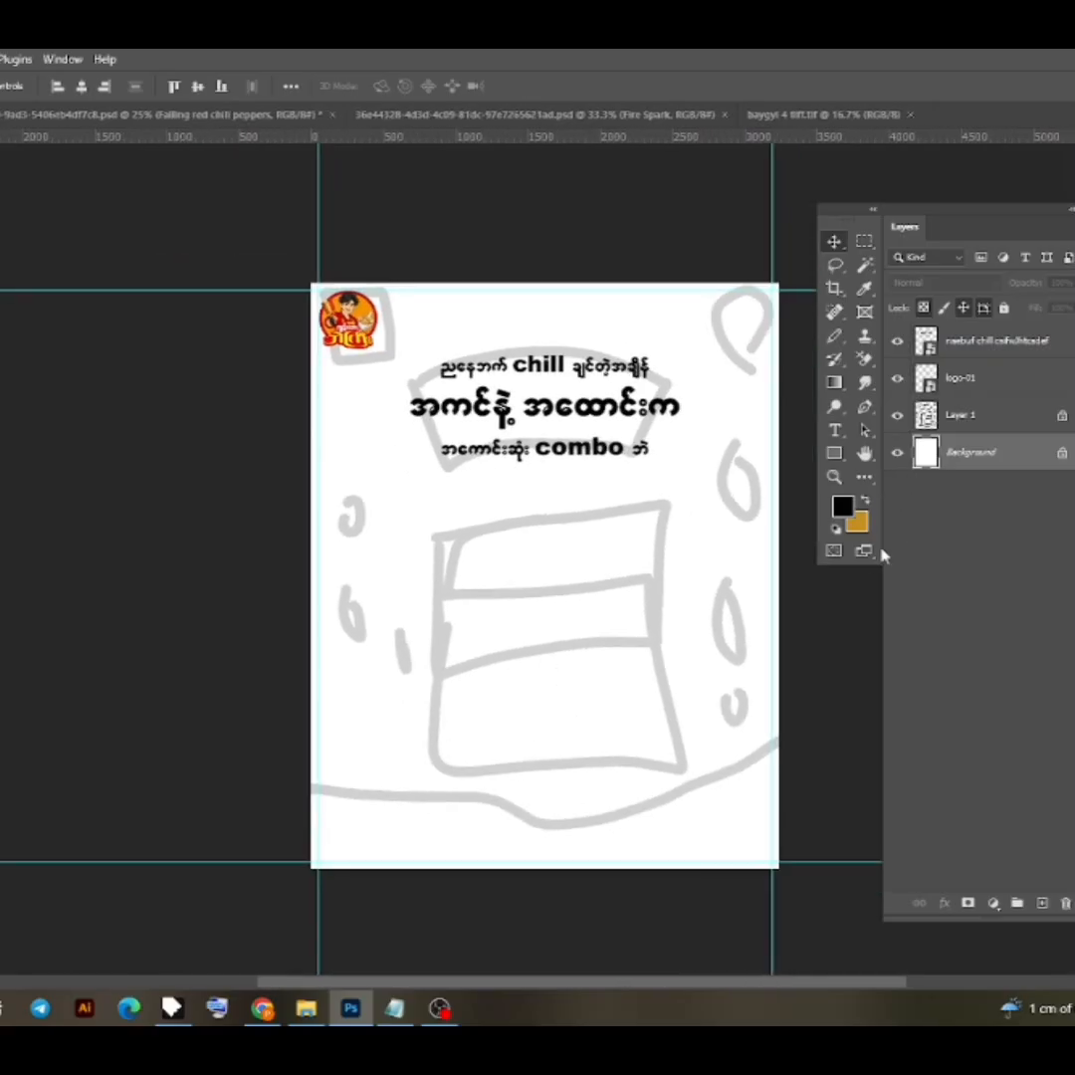
{"action": "left_click", "coordinate": [843, 507]}
{"action": "left_click", "coordinate": [349, 328]}
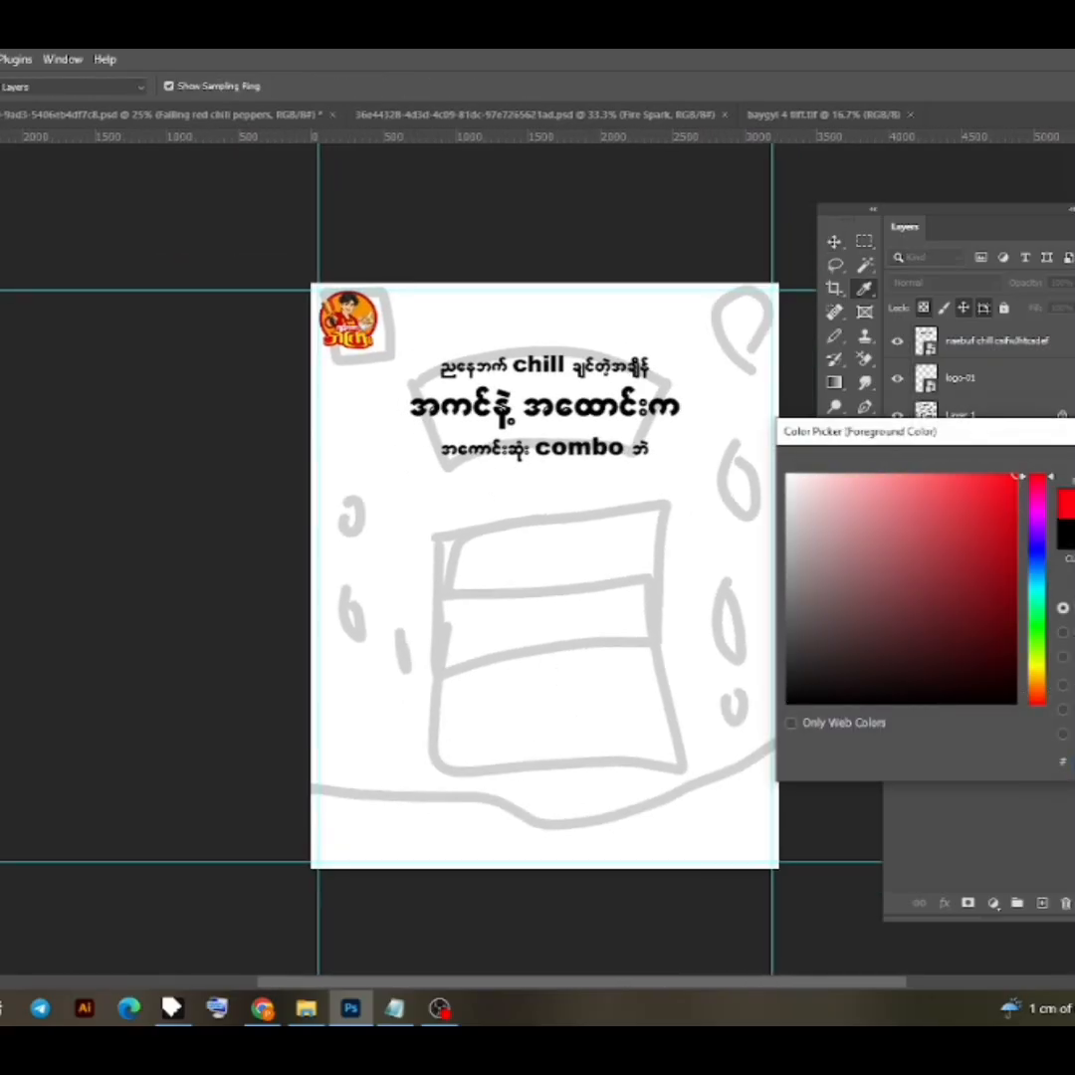
{"action": "left_click", "coordinate": [1074, 478]}
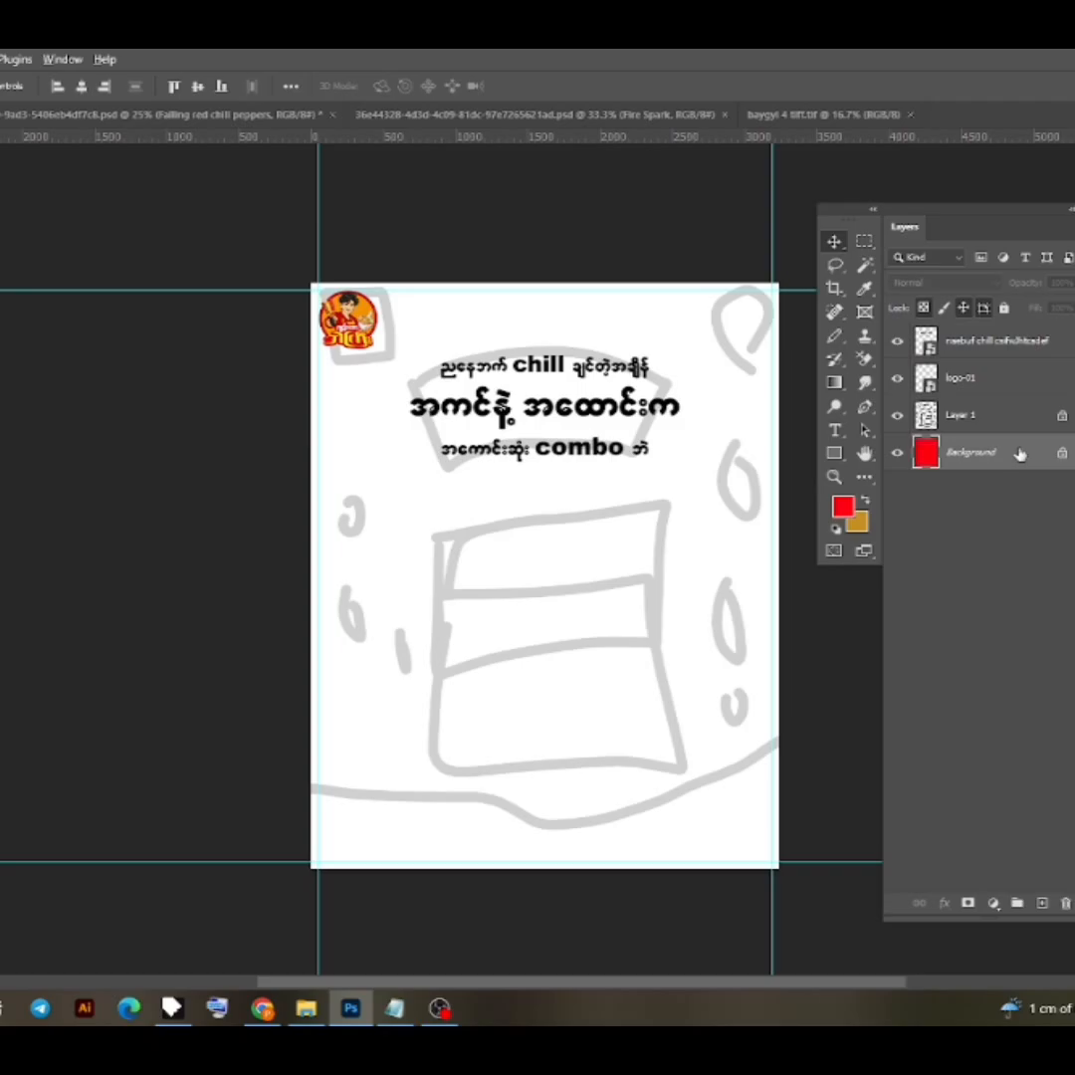
{"action": "scroll", "coordinate": [585, 498], "scroll_direction": "up", "scroll_amount": 2}
{"action": "scroll", "coordinate": [585, 497], "scroll_direction": "down", "scroll_amount": 1}
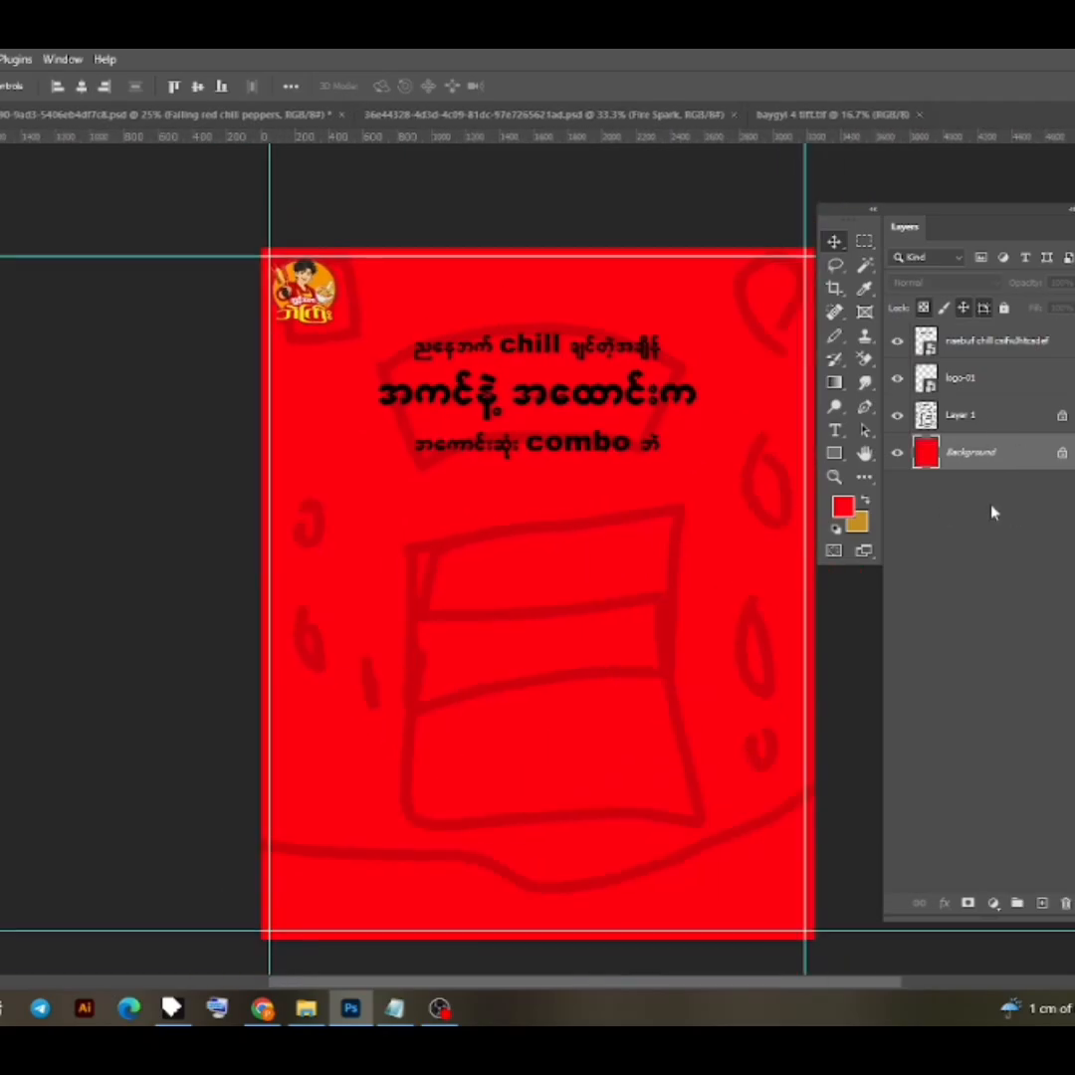
Add a new layer above the Background and set the Brush tool's foreground color to a dark red
{"action": "left_click", "coordinate": [842, 508]}
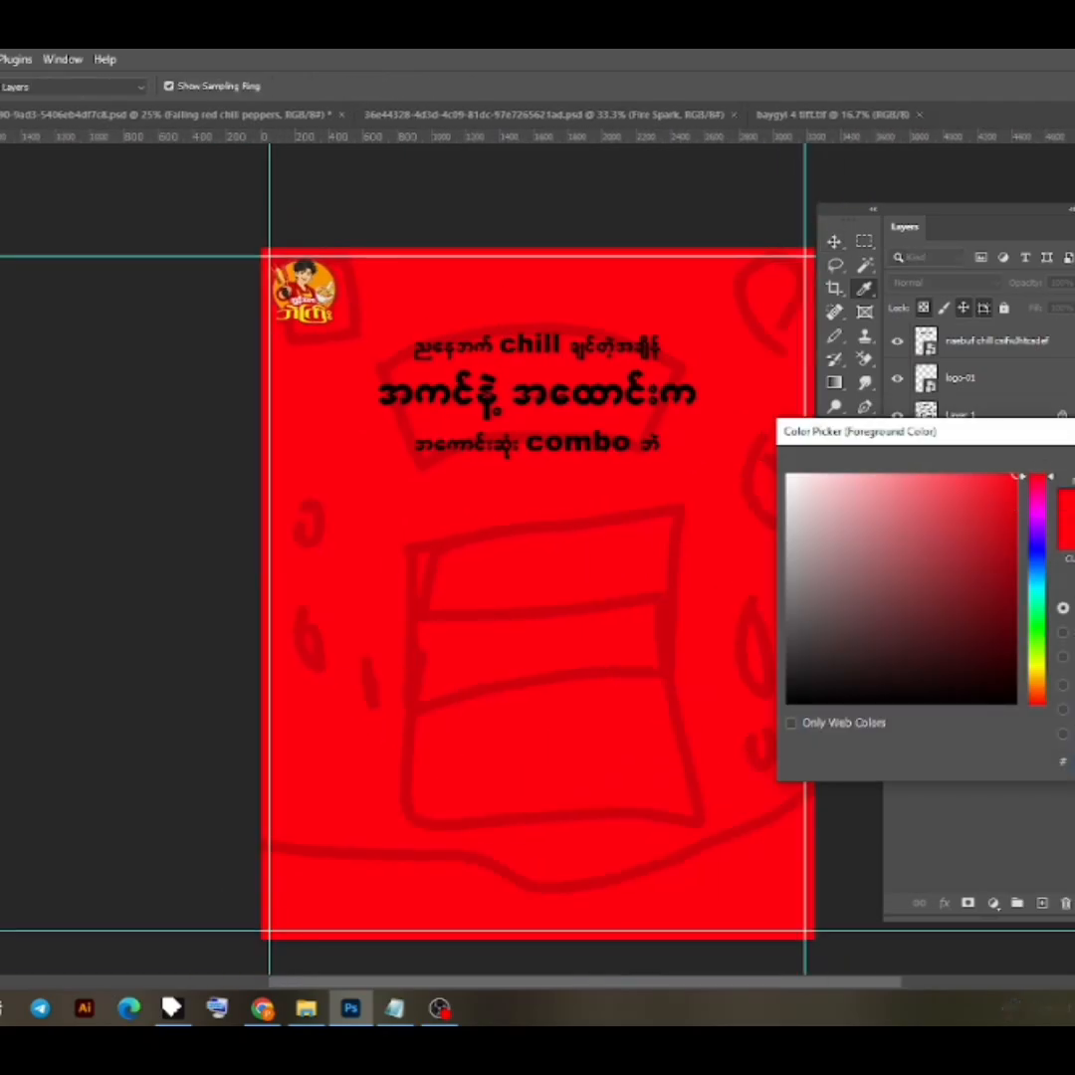
{"action": "left_click", "coordinate": [1074, 478]}
{"action": "left_click", "coordinate": [1042, 904]}
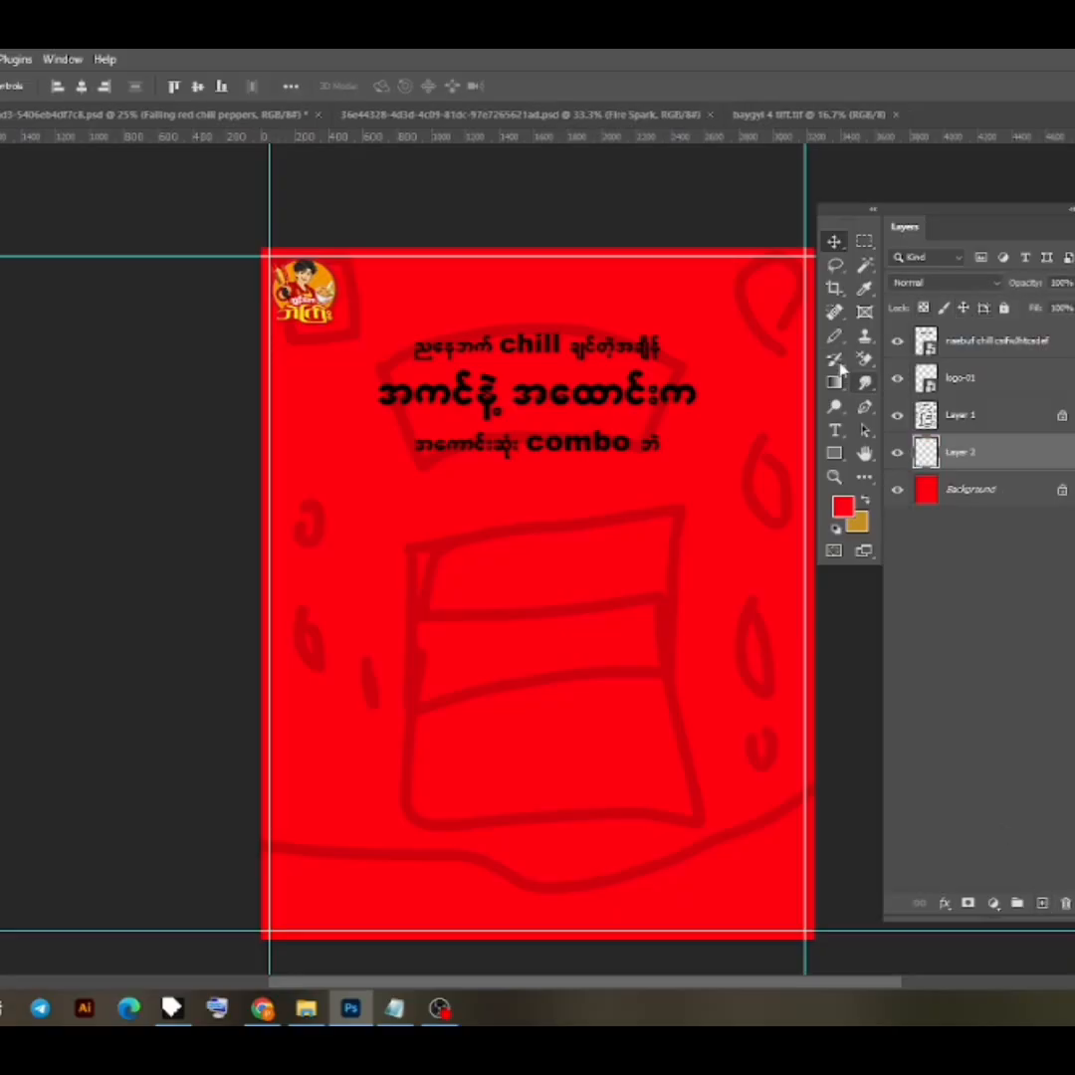
{"action": "left_click", "coordinate": [837, 337]}
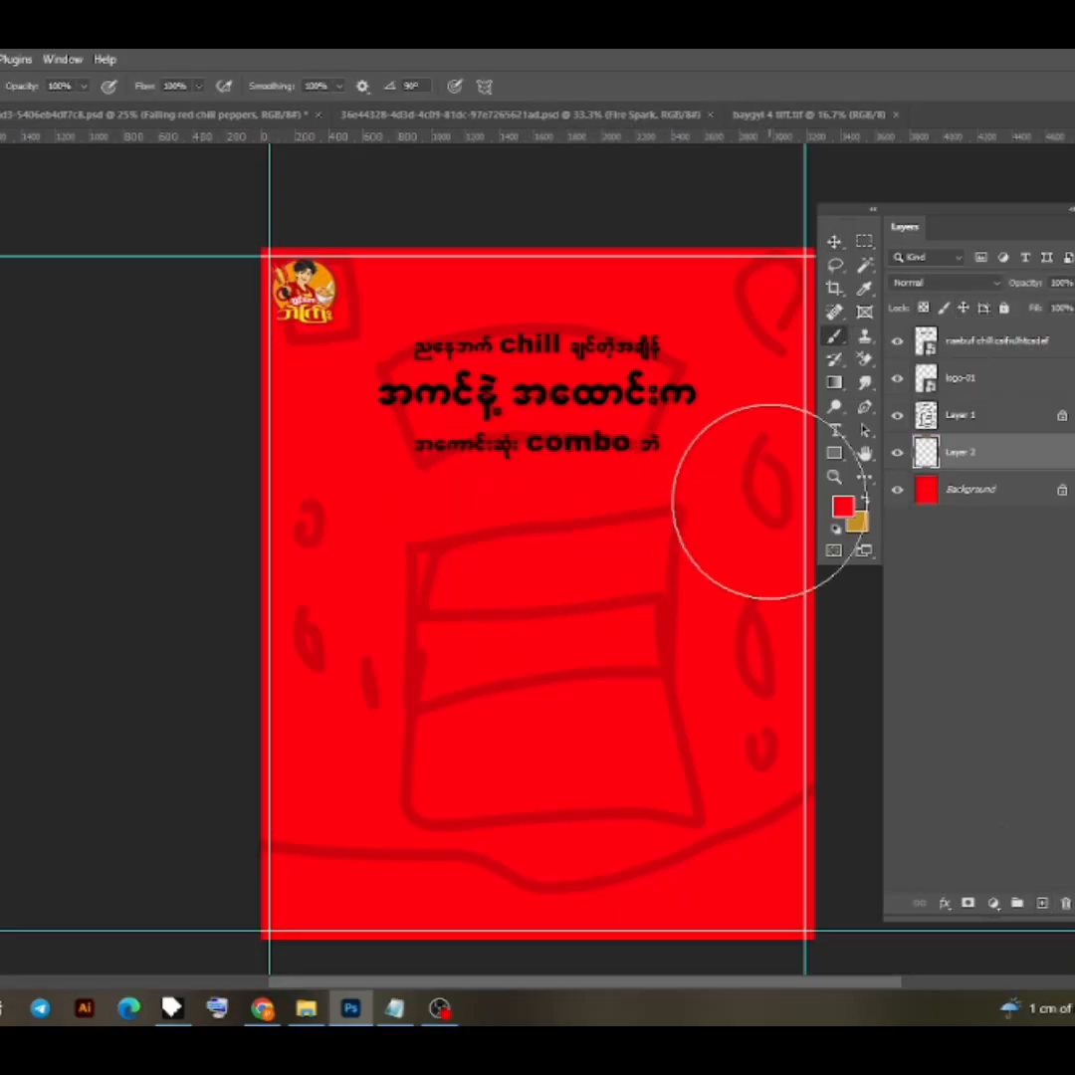
{"action": "left_click", "coordinate": [844, 507]}
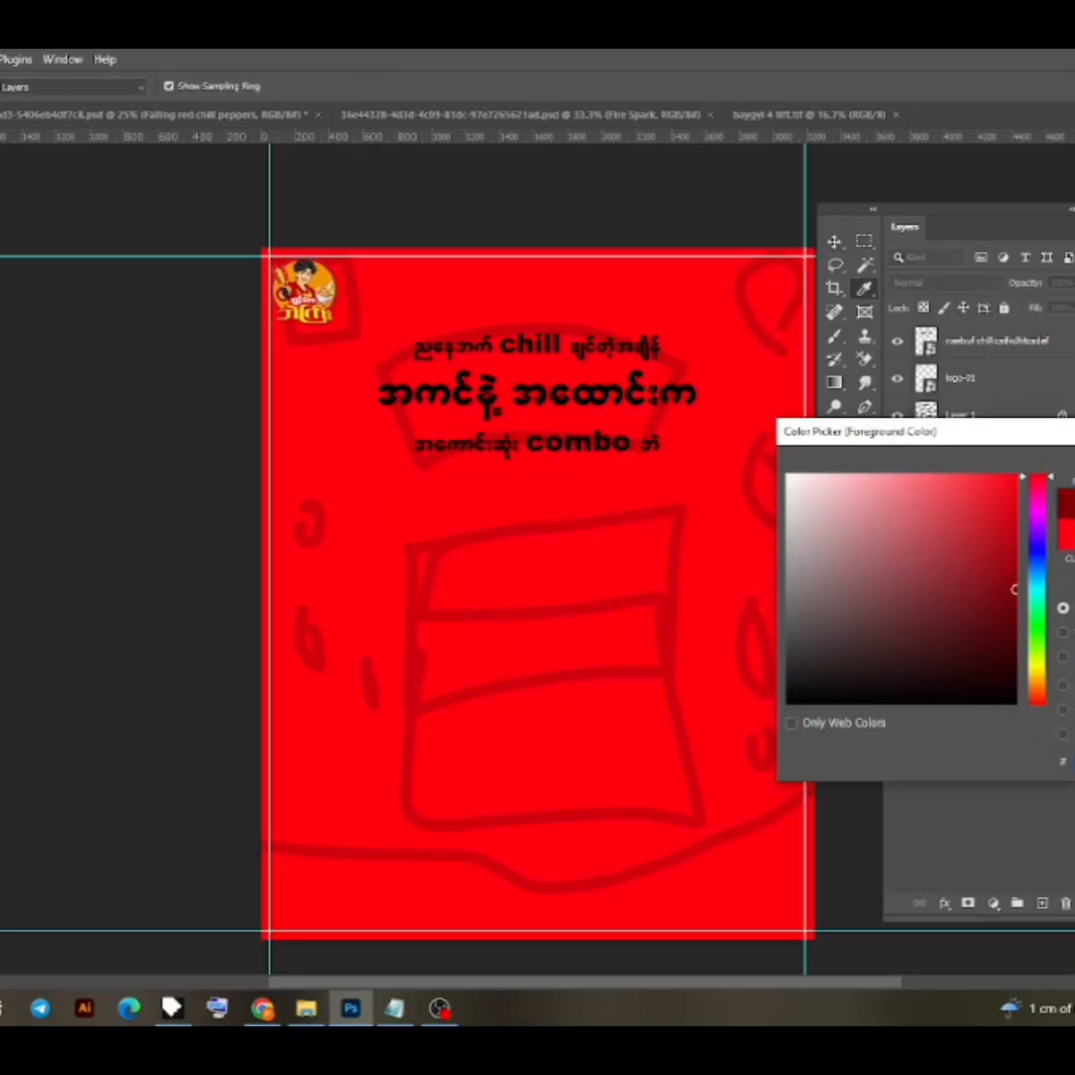
{"action": "key", "text": "Return"}
Paint a soft dark red vignette around the poster's edges on the new layer, leaving the center bright
{"action": "mouse_move", "coordinate": [421, 621]}
{"action": "left_mouse_down"}
{"action": "mouse_move", "coordinate": [503, 628]}
{"action": "mouse_move", "coordinate": [501, 684]}
{"action": "mouse_move", "coordinate": [500, 418]}
{"action": "left_mouse_up"}
{"action": "scroll", "coordinate": [503, 629], "scroll_direction": "down", "scroll_amount": 2}
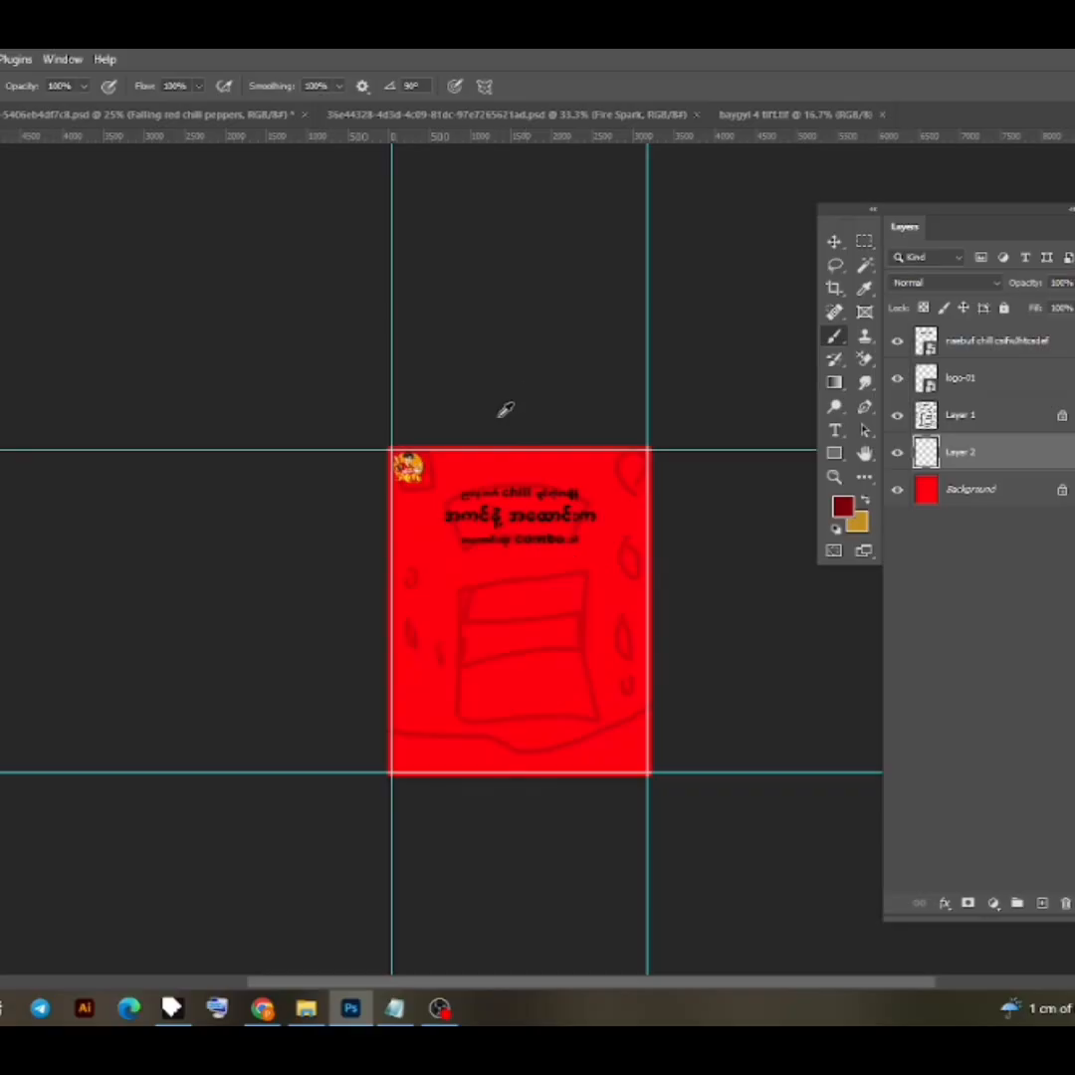
{"action": "mouse_move", "coordinate": [433, 580]}
{"action": "left_mouse_down"}
{"action": "mouse_move", "coordinate": [456, 580]}
{"action": "mouse_move", "coordinate": [435, 580]}
{"action": "left_mouse_up"}
{"action": "mouse_move", "coordinate": [334, 368]}
{"action": "left_mouse_down"}
{"action": "mouse_move", "coordinate": [558, 413]}
{"action": "mouse_move", "coordinate": [470, 387]}
{"action": "mouse_move", "coordinate": [737, 719]}
{"action": "mouse_move", "coordinate": [670, 840]}
{"action": "mouse_move", "coordinate": [363, 819]}
{"action": "mouse_move", "coordinate": [300, 556]}
{"action": "mouse_move", "coordinate": [327, 689]}
{"action": "mouse_move", "coordinate": [321, 761]}
{"action": "mouse_move", "coordinate": [557, 868]}
{"action": "left_mouse_up"}
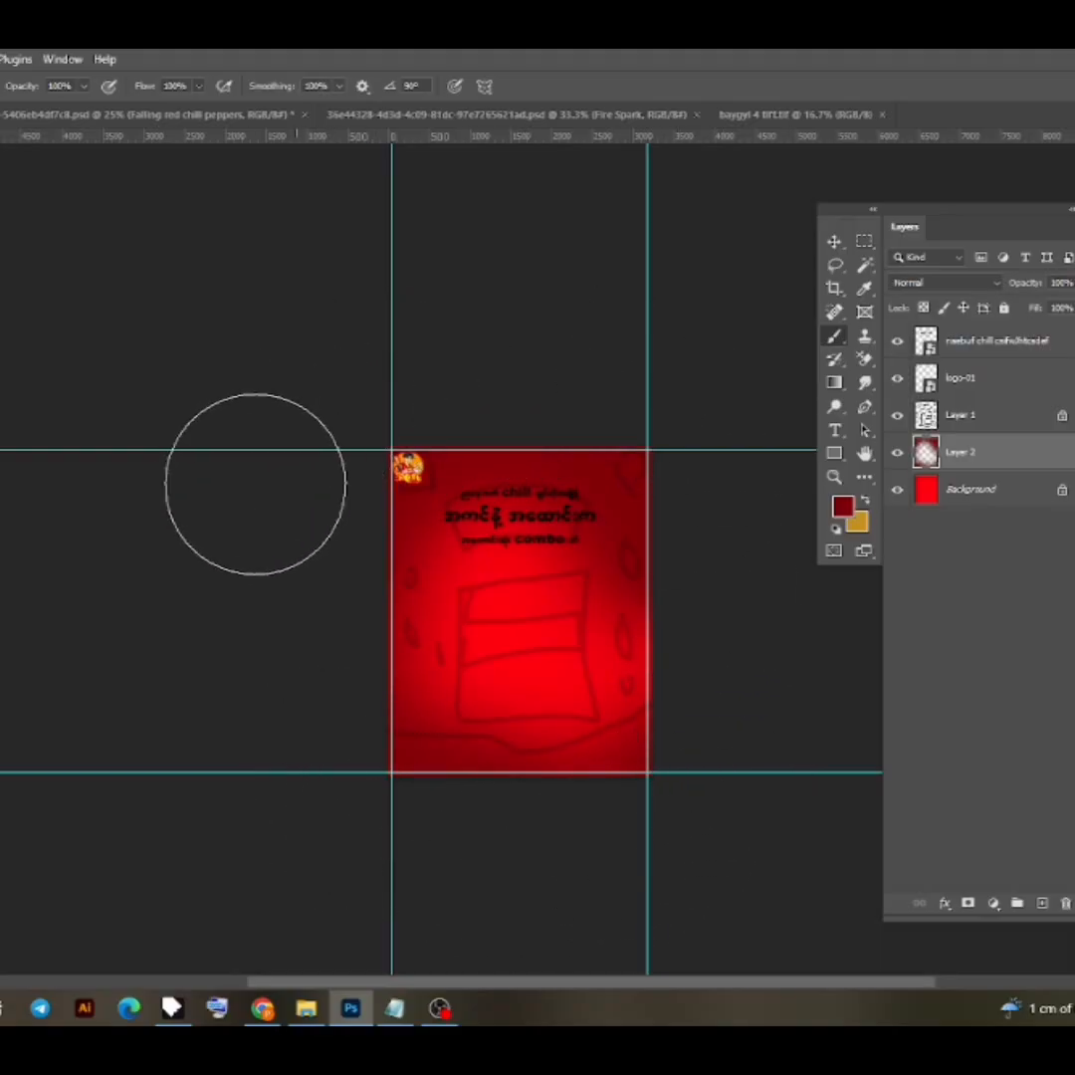
{"action": "left_click", "coordinate": [834, 241]}
{"action": "scroll", "coordinate": [496, 543], "scroll_direction": "up", "scroll_amount": 5}
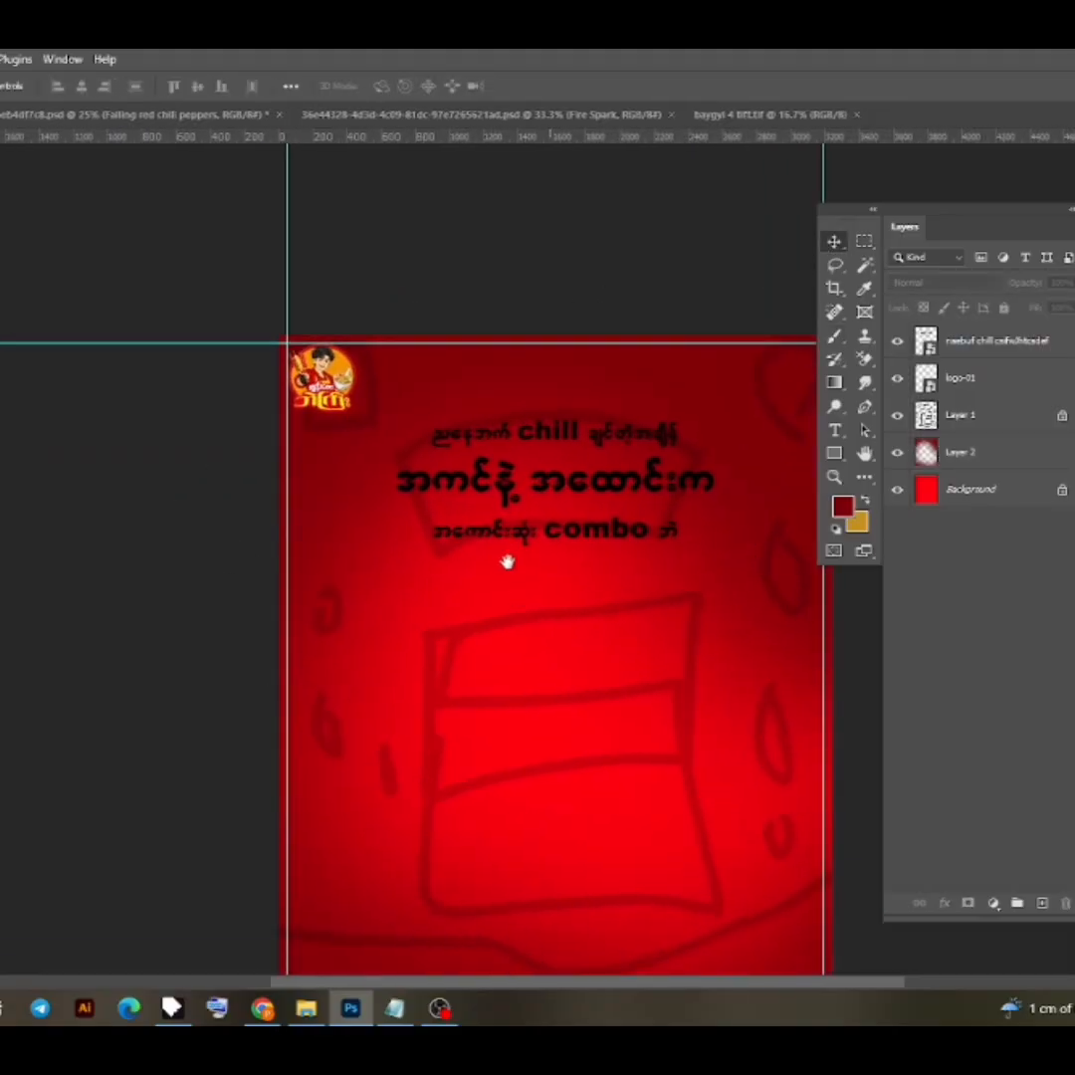
{"action": "scroll", "coordinate": [507, 563], "scroll_direction": "down", "scroll_amount": 5}
Unlock Group 1 in the baygyi 4 tiff document and copy the group into the poster document
{"action": "left_click", "coordinate": [737, 114]}
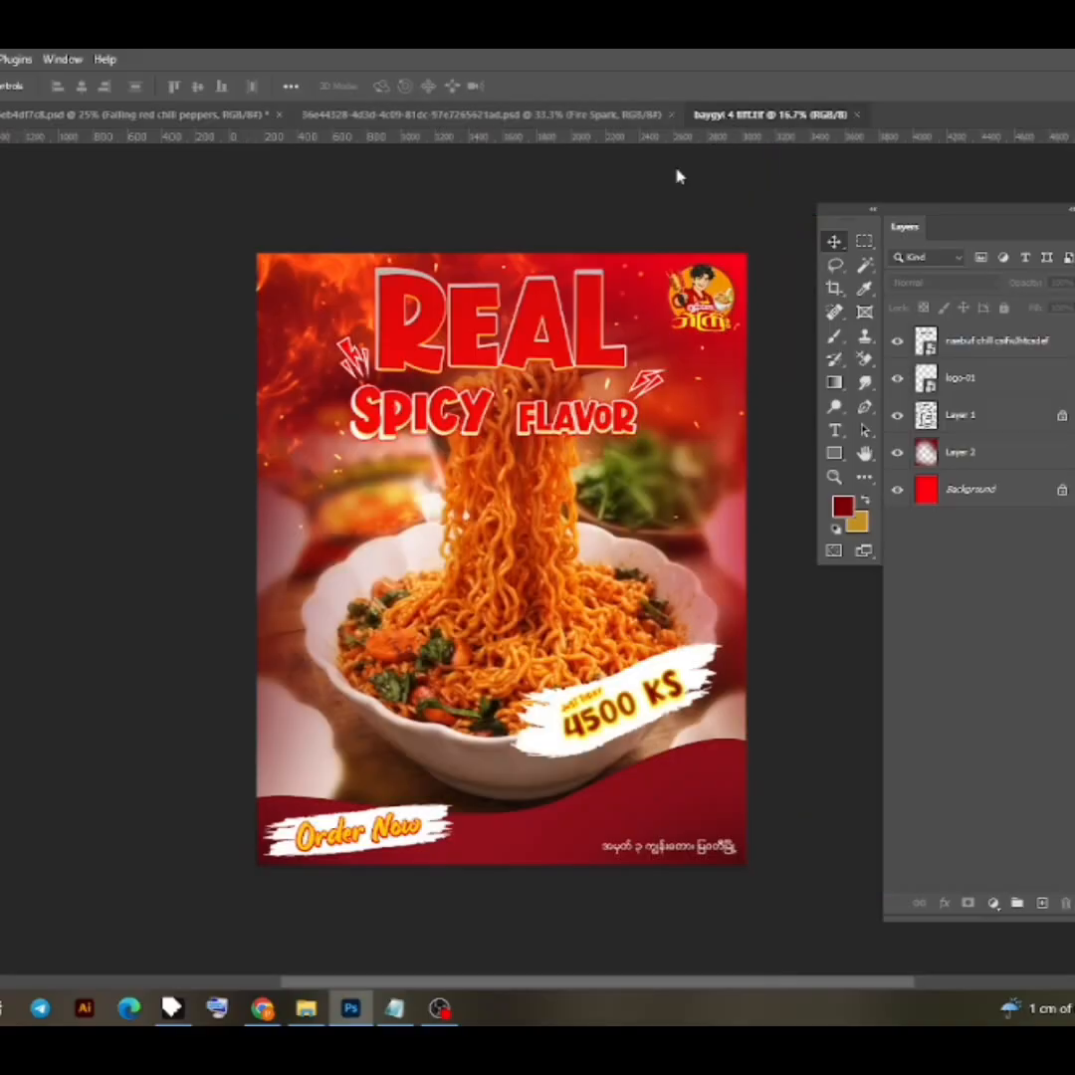
{"action": "scroll", "coordinate": [758, 468], "scroll_direction": "down", "scroll_amount": 1}
{"action": "scroll", "coordinate": [759, 453], "scroll_direction": "up", "scroll_amount": 2}
{"action": "scroll", "coordinate": [452, 834], "scroll_direction": "down", "scroll_amount": 1}
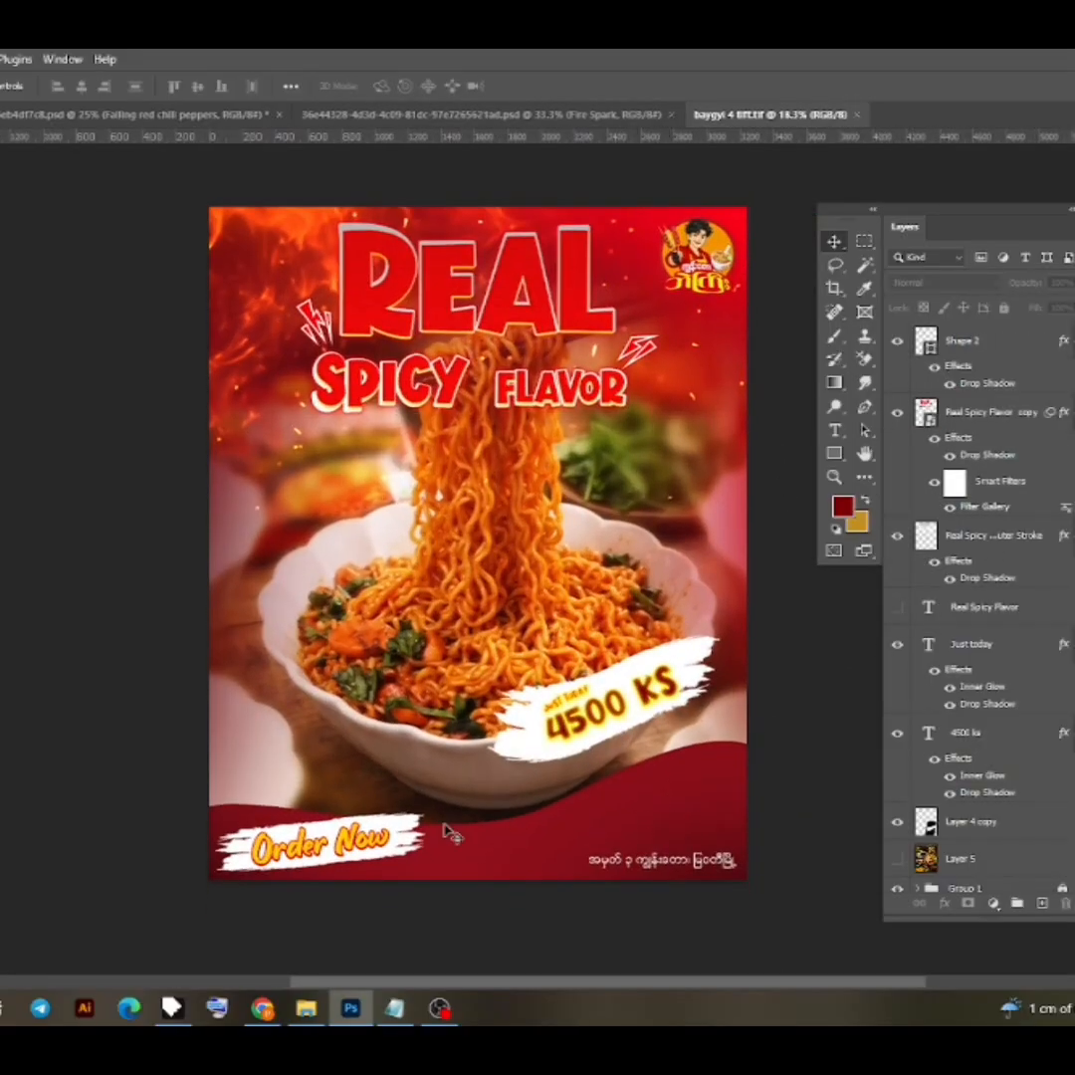
{"action": "scroll", "coordinate": [951, 757], "scroll_direction": "down", "scroll_amount": 3}
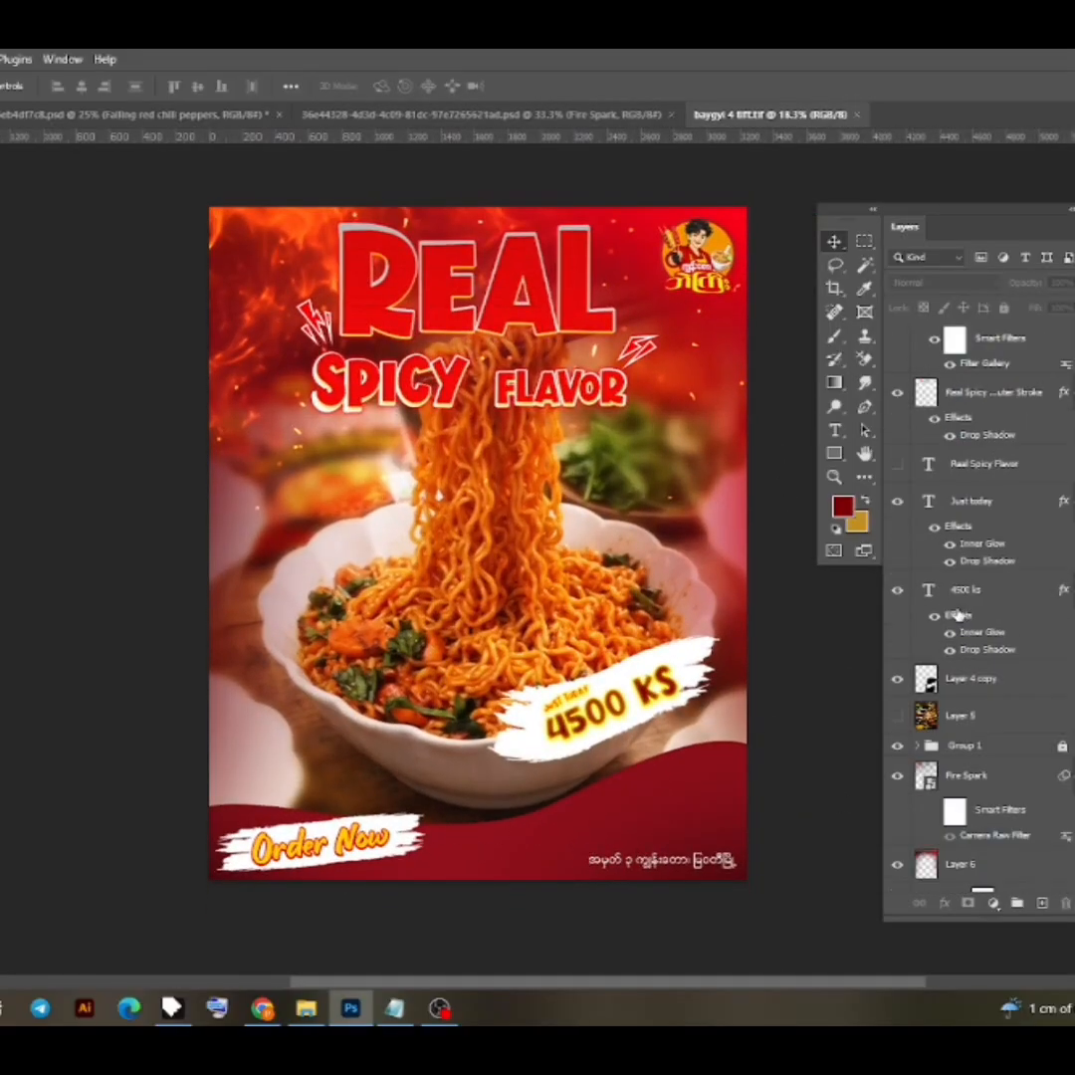
{"action": "scroll", "coordinate": [931, 680], "scroll_direction": "down", "scroll_amount": 2}
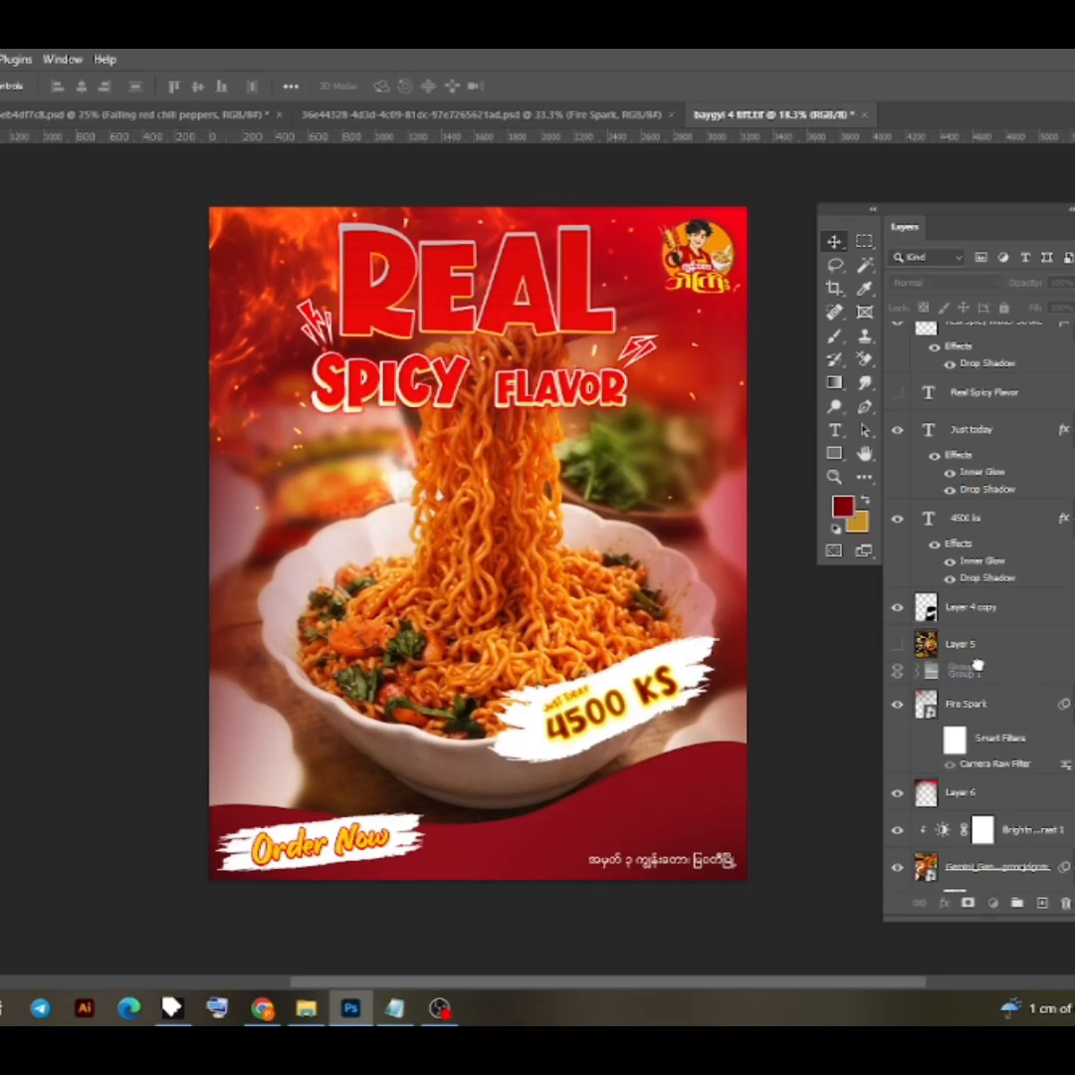
{"action": "left_click", "coordinate": [445, 115]}
{"action": "left_click_drag", "start_coordinate": [2, 114], "coordinate": [468, 585]}
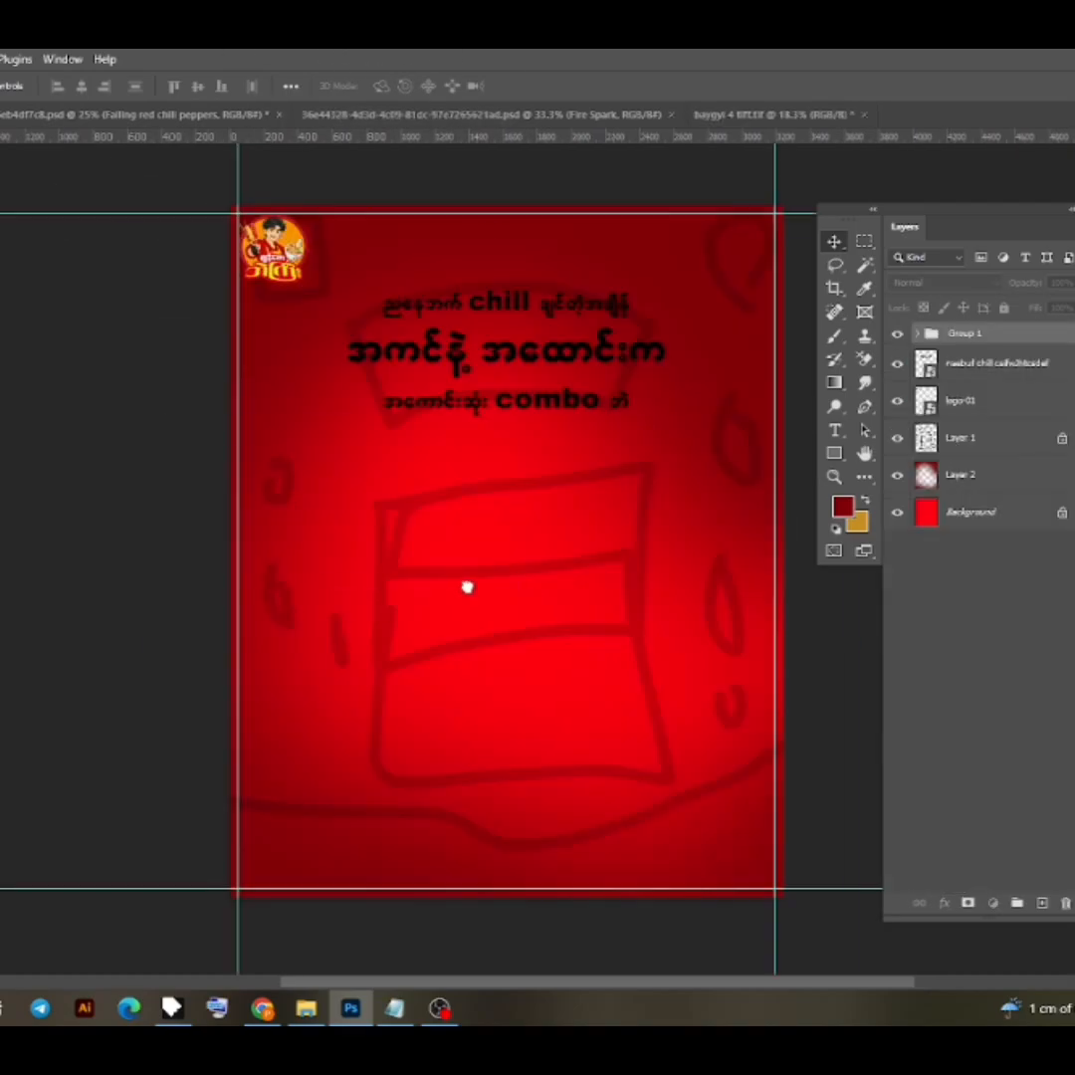
Position the copied group so the Order Now banner, wave and address line sit along the poster's bottom edge
{"action": "scroll", "coordinate": [412, 646], "scroll_direction": "down", "scroll_amount": 3}
{"action": "mouse_move", "coordinate": [598, 768]}
{"action": "left_mouse_down"}
{"action": "mouse_move", "coordinate": [601, 706]}
{"action": "mouse_move", "coordinate": [622, 732]}
{"action": "mouse_move", "coordinate": [604, 736]}
{"action": "left_mouse_up"}
{"action": "left_click", "coordinate": [709, 647]}
{"action": "scroll", "coordinate": [697, 597], "scroll_direction": "up", "scroll_amount": 4}
{"action": "scroll", "coordinate": [713, 453], "scroll_direction": "down", "scroll_amount": 3}
{"action": "left_click_drag", "start_coordinate": [674, 376], "coordinate": [622, 482]}
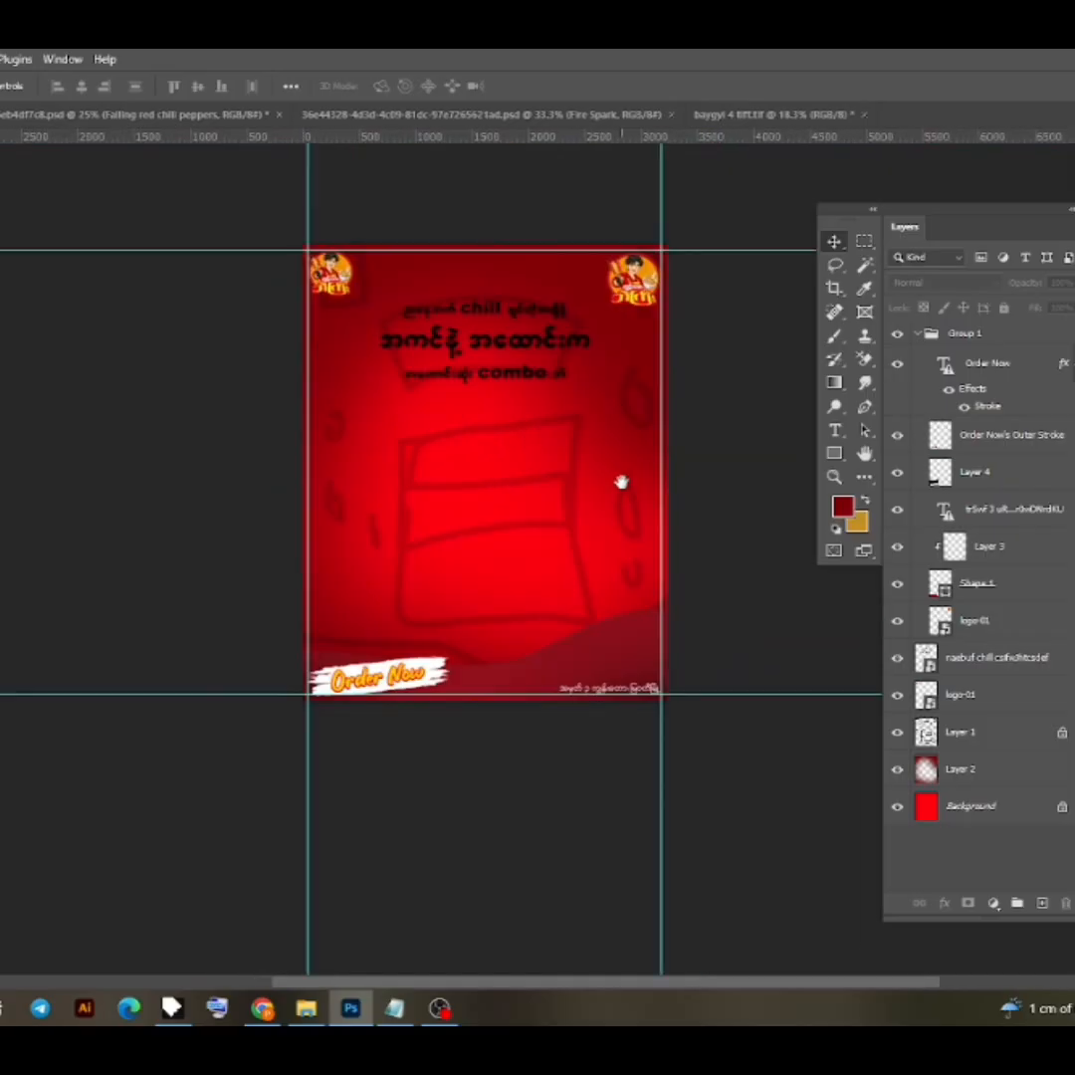
{"action": "scroll", "coordinate": [315, 284], "scroll_direction": "up", "scroll_amount": 3}
Unlink the duplicate logo-01 layer inside Group 1 and delete it
{"action": "left_click", "coordinate": [783, 269]}
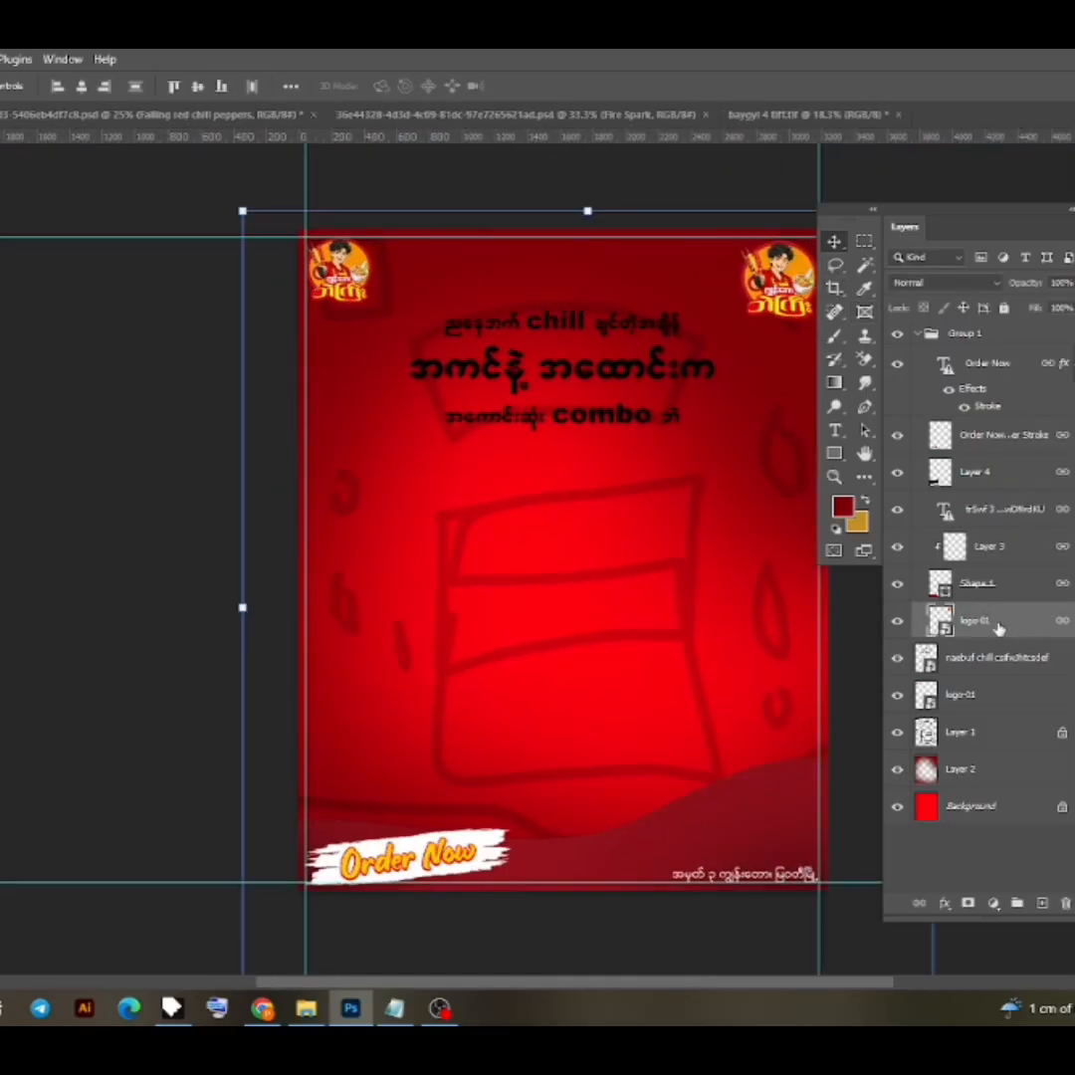
{"action": "right_click", "coordinate": [999, 630]}
{"action": "left_click", "coordinate": [1008, 633]}
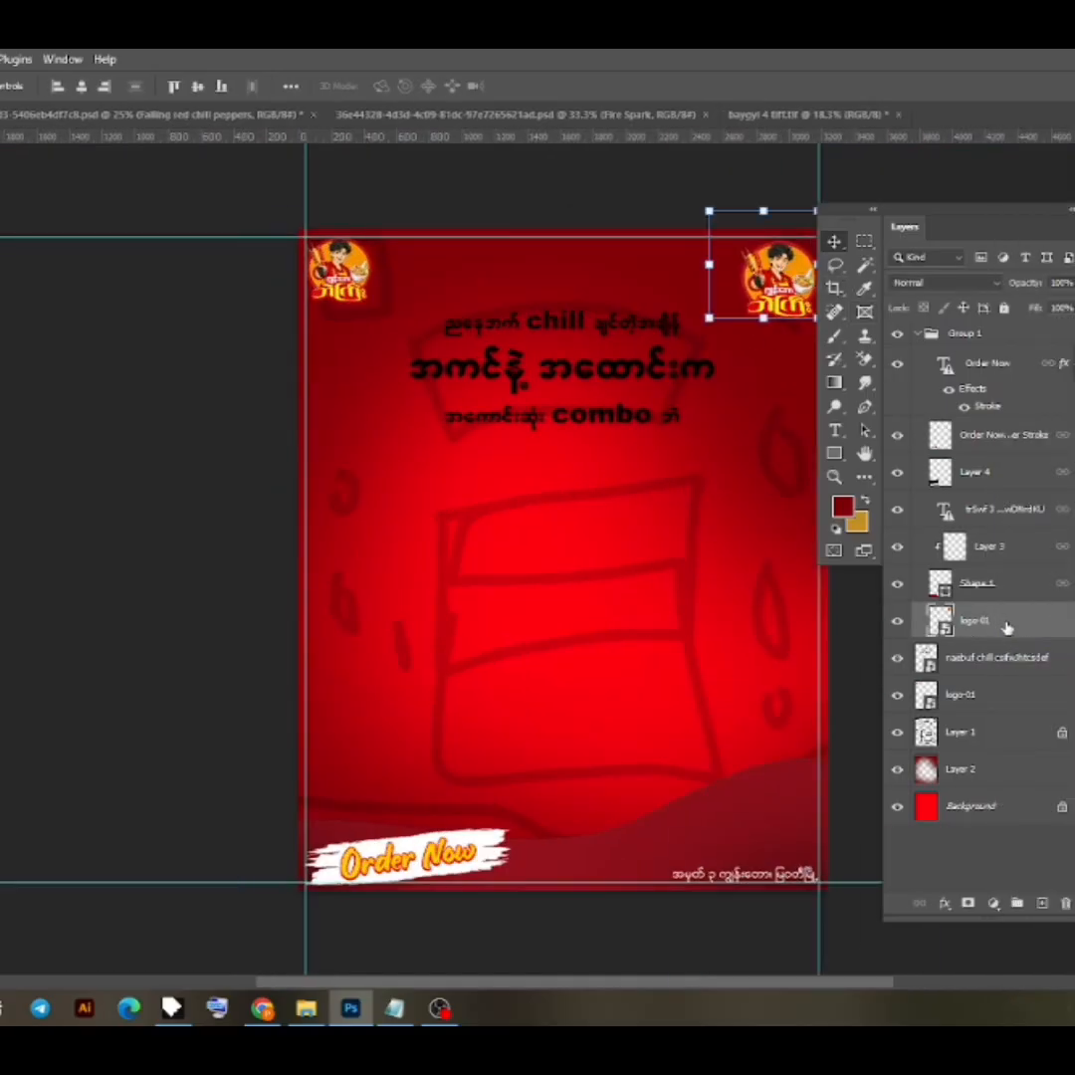
{"action": "key", "text": "Delete"}
Nudge the logo in the poster's upper-left corner slightly inward from the guides
{"action": "left_click", "coordinate": [107, 420]}
{"action": "left_click_drag", "start_coordinate": [329, 280], "coordinate": [336, 285]}
{"action": "left_click", "coordinate": [341, 576]}
{"action": "scroll", "coordinate": [349, 599], "scroll_direction": "down", "scroll_amount": 2}
{"action": "left_click_drag", "start_coordinate": [548, 658], "coordinate": [542, 728]}
{"action": "scroll", "coordinate": [584, 833], "scroll_direction": "up", "scroll_amount": 4}
{"action": "left_click", "coordinate": [732, 833]}
{"action": "left_click", "coordinate": [118, 511]}
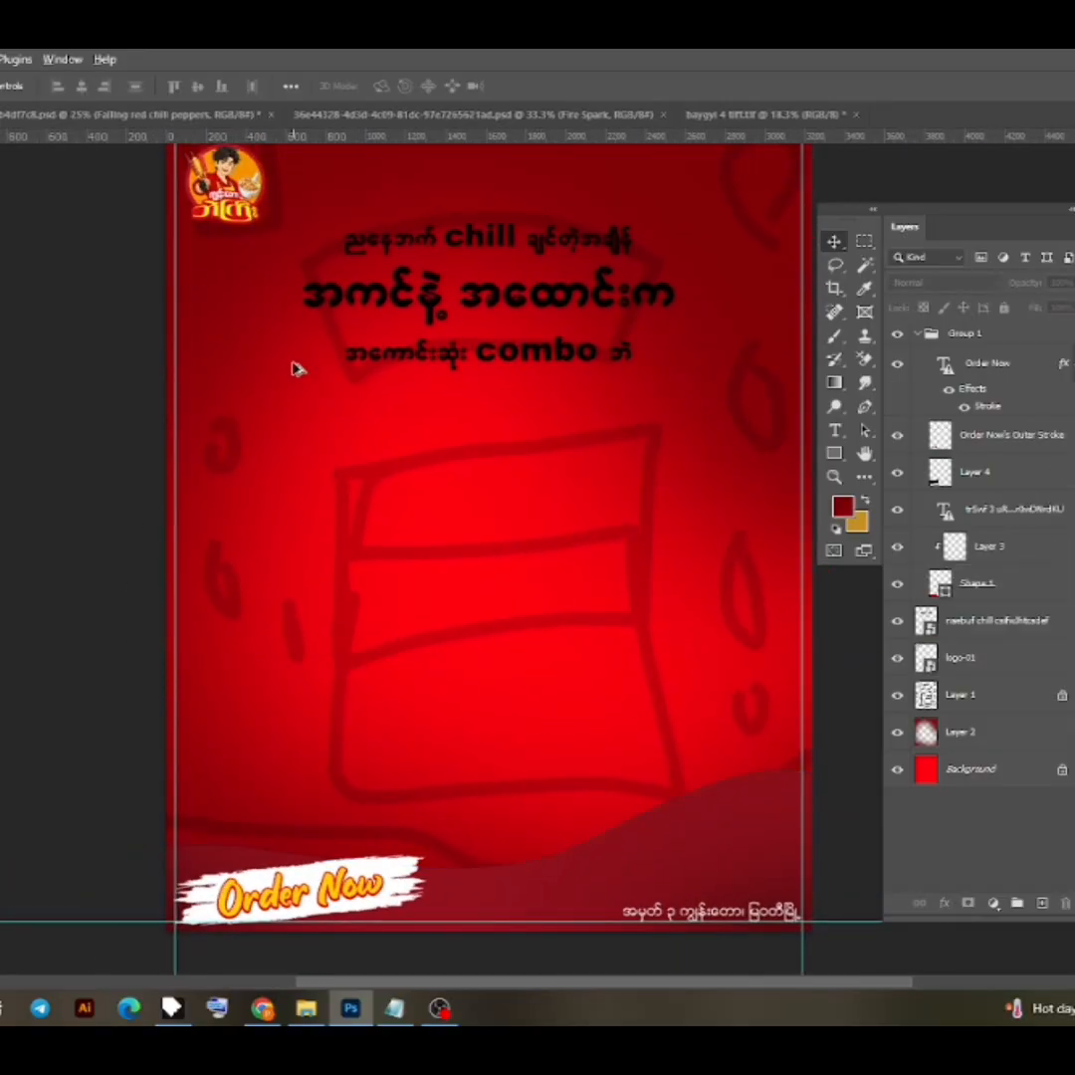
{"action": "scroll", "coordinate": [428, 444], "scroll_direction": "down", "scroll_amount": 1}
Place the food image Untitled design (6) on the poster, slightly enlarged, with its layer beneath the headline and Group 1
{"action": "left_click", "coordinate": [305, 1009]}
{"action": "left_click", "coordinate": [2, 363]}
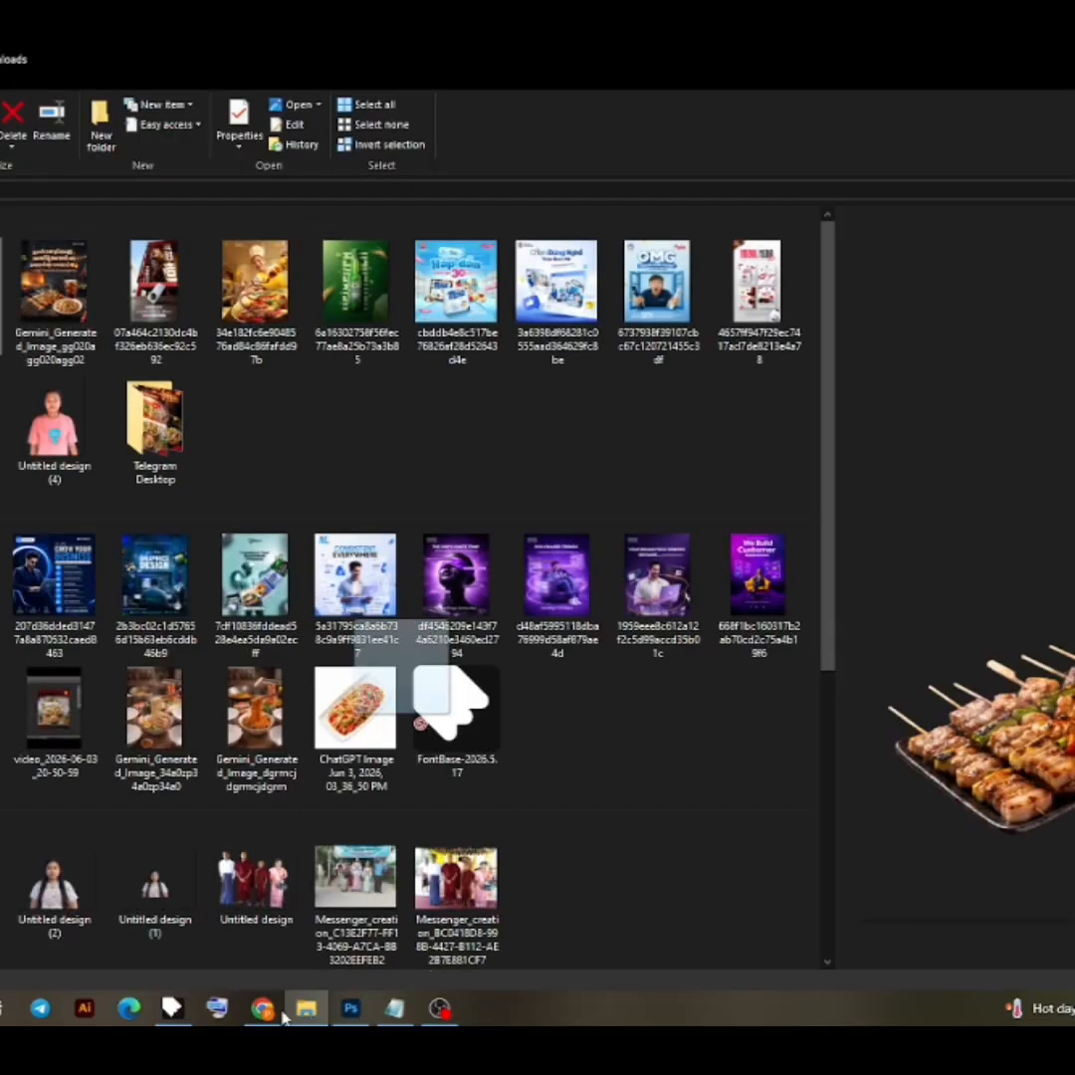
{"action": "left_click_drag", "start_coordinate": [420, 722], "coordinate": [553, 628]}
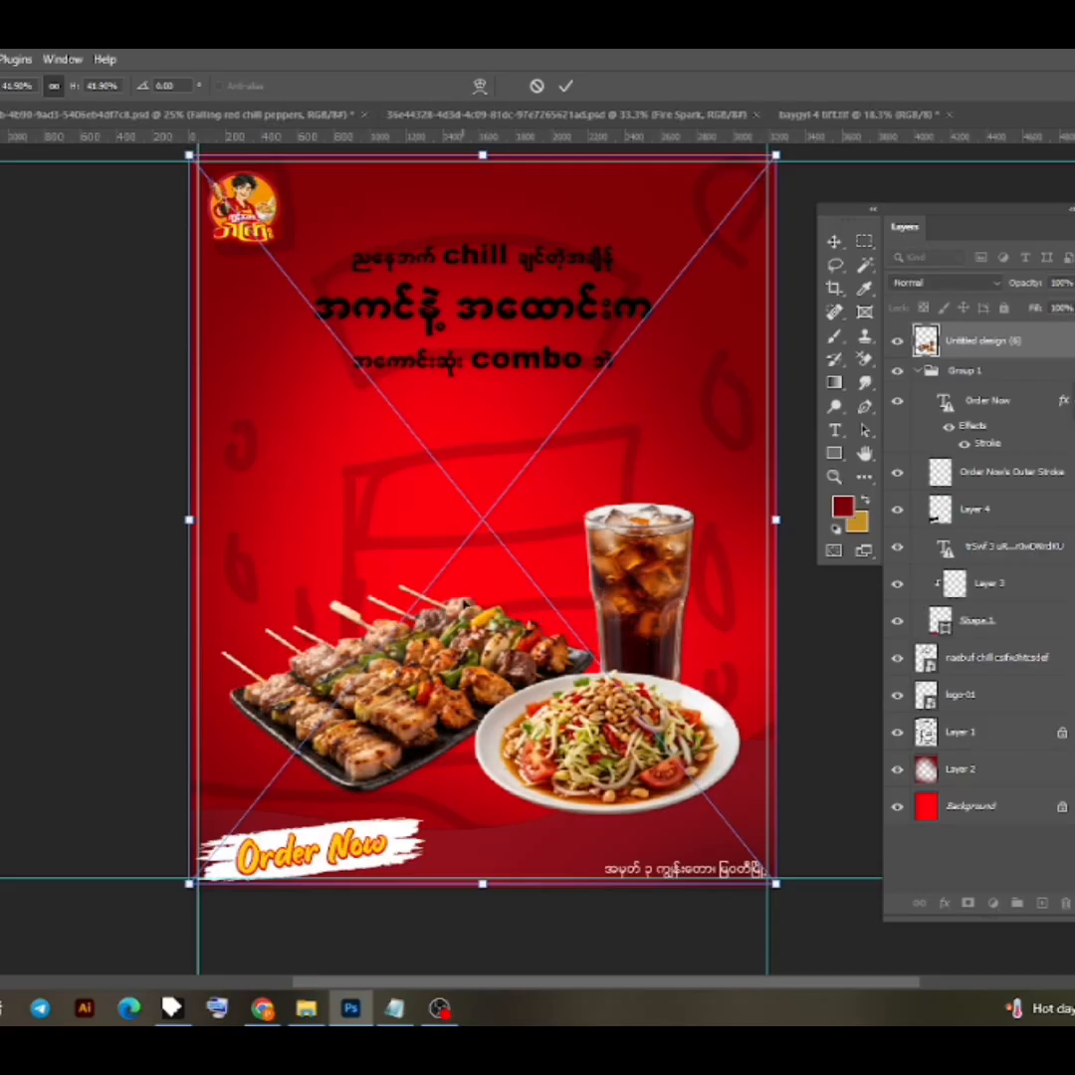
{"action": "scroll", "coordinate": [479, 540], "scroll_direction": "down", "scroll_amount": 1}
{"action": "left_click_drag", "start_coordinate": [466, 339], "coordinate": [468, 302]}
Add a linear gradient overlay to the headline layer and set the gradient's first colour stop to bright orange
{"action": "right_click", "coordinate": [979, 364]}
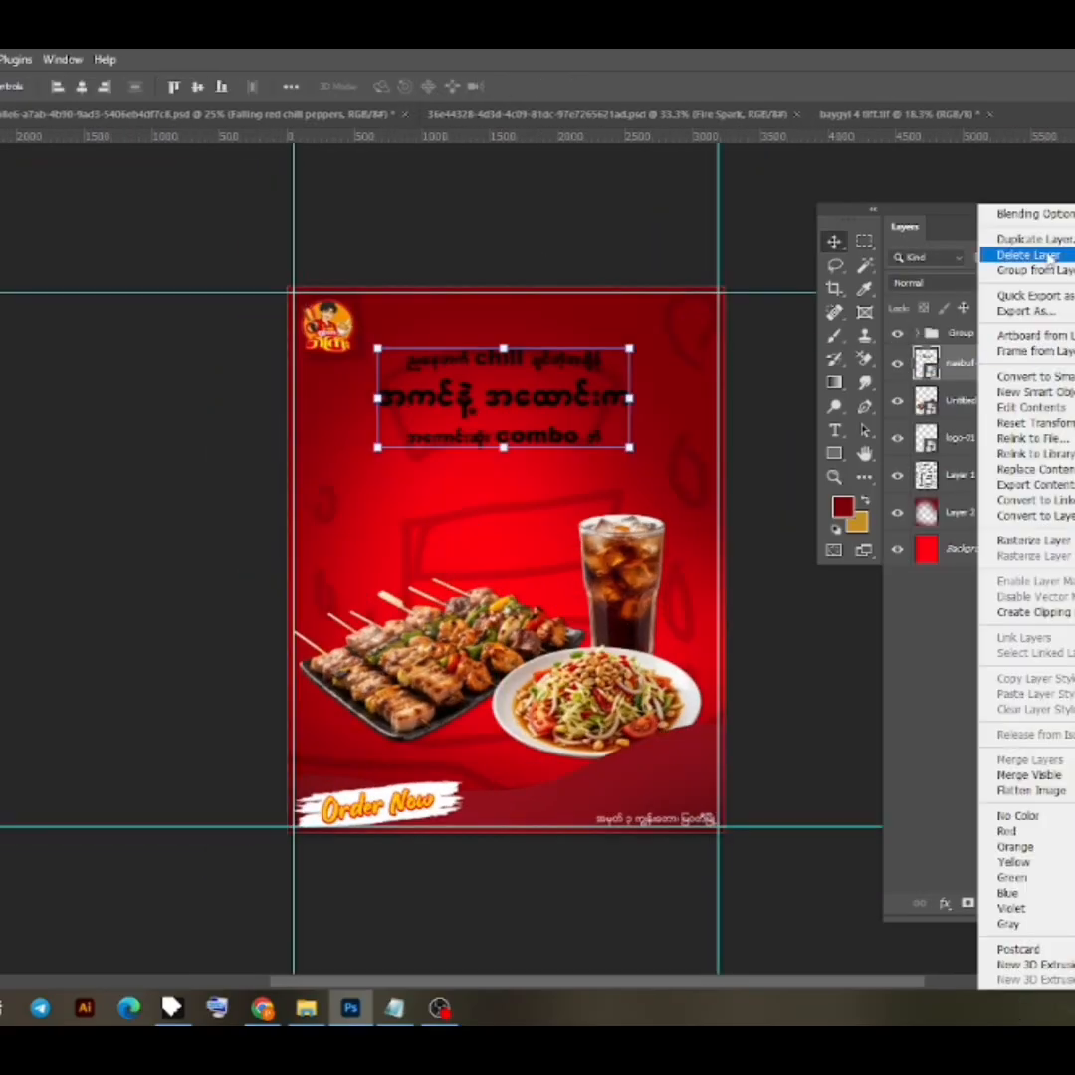
{"action": "left_click", "coordinate": [1042, 217]}
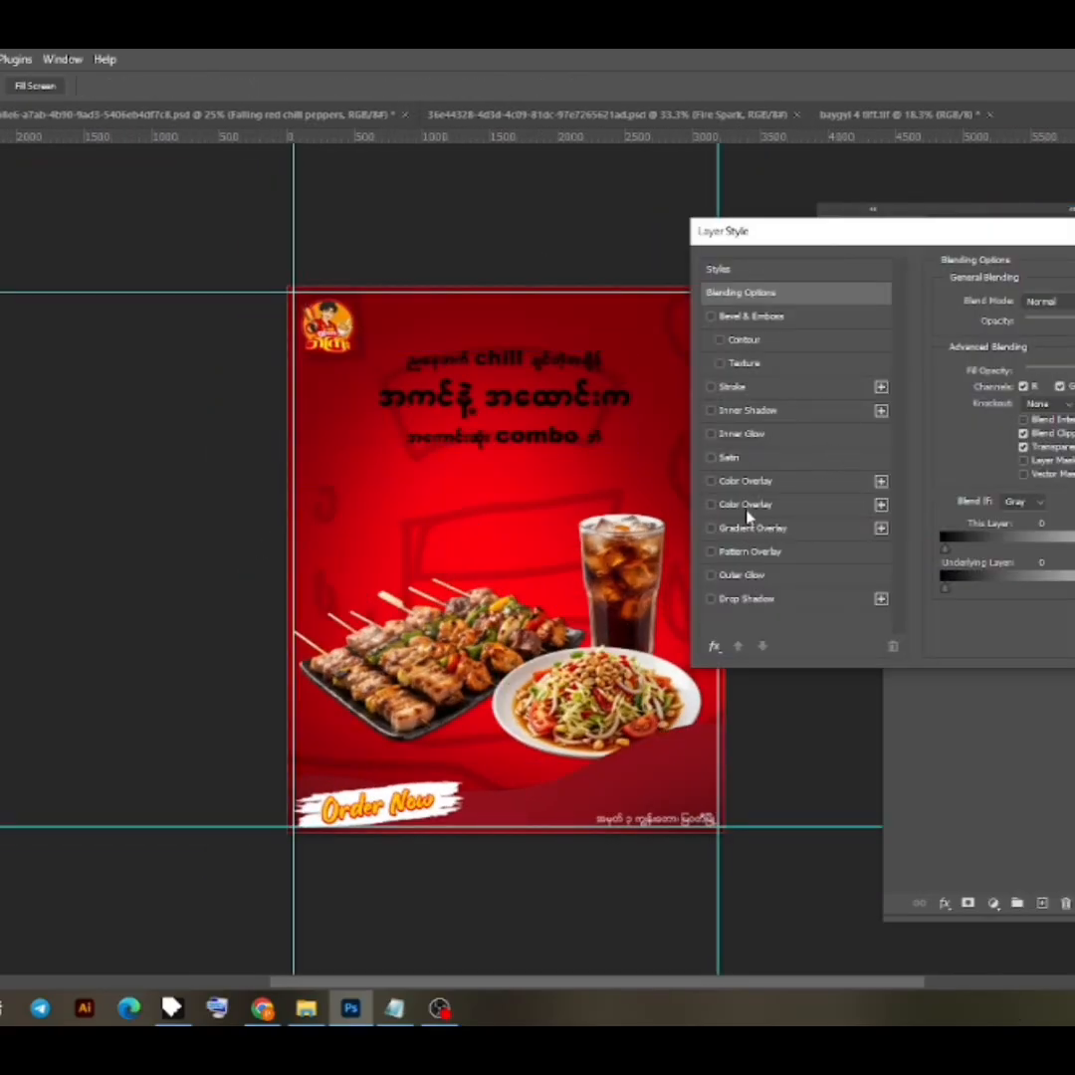
{"action": "left_click", "coordinate": [754, 528]}
{"action": "left_click", "coordinate": [1036, 344]}
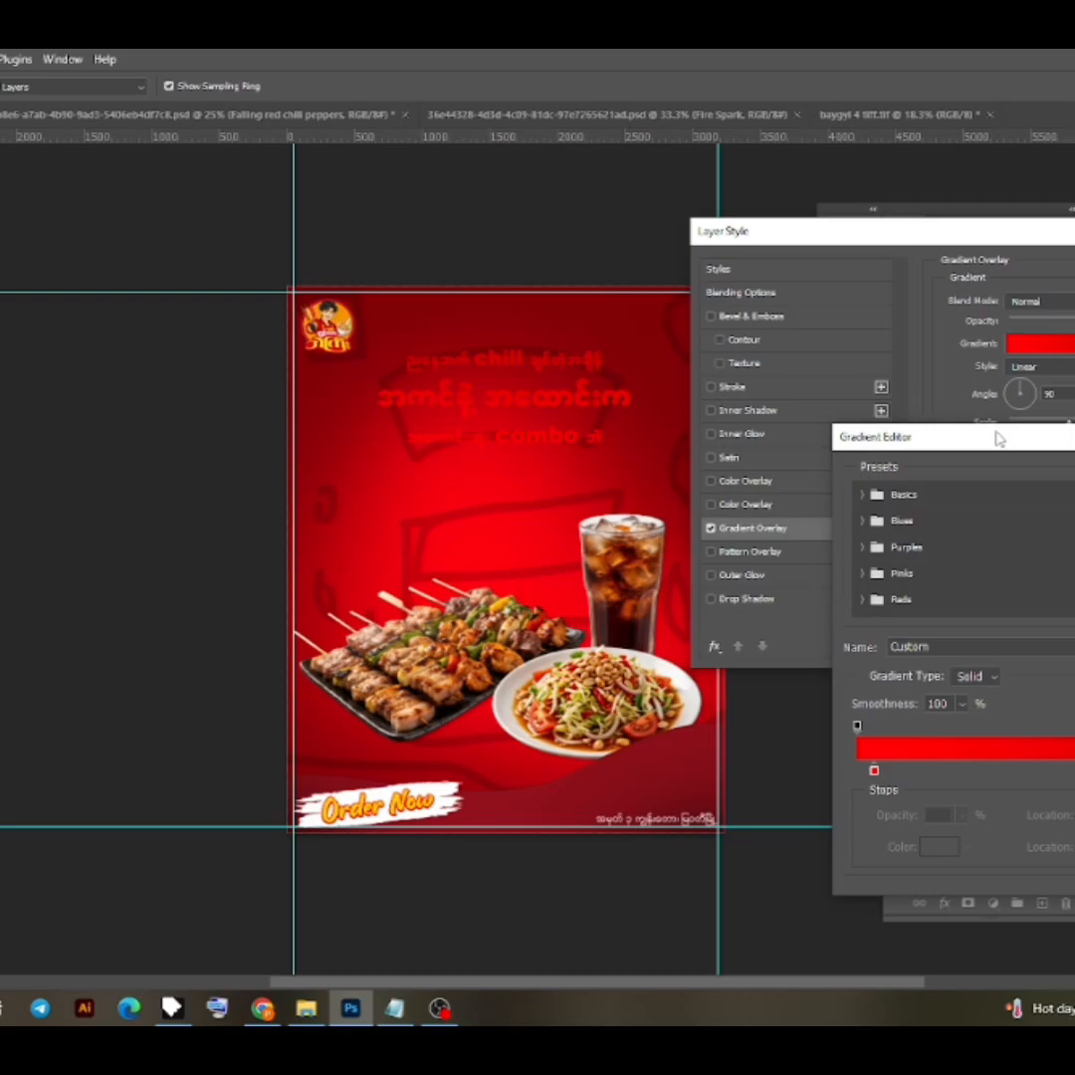
{"action": "left_click", "coordinate": [876, 773]}
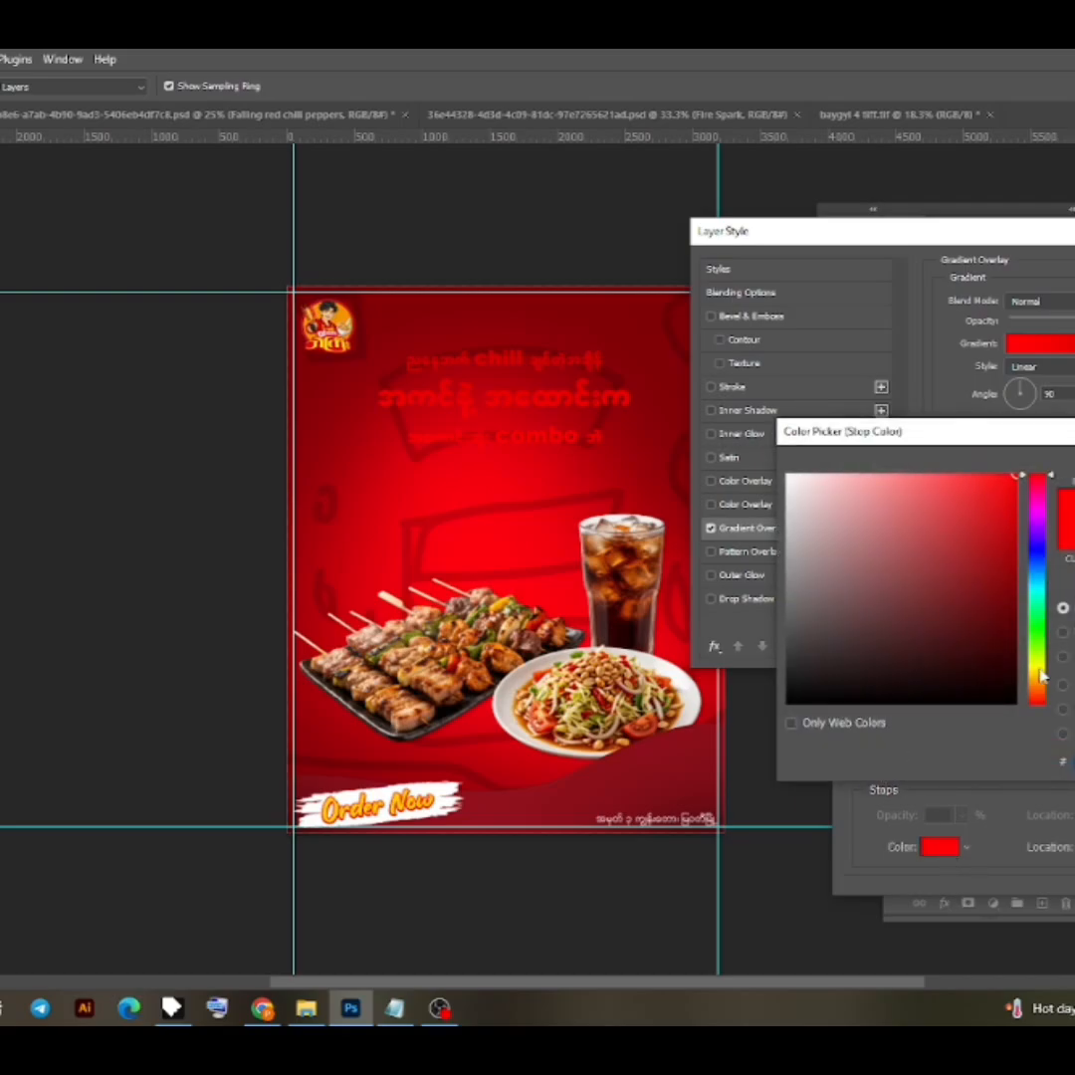
{"action": "left_click", "coordinate": [1040, 674]}
{"action": "left_click", "coordinate": [1015, 564]}
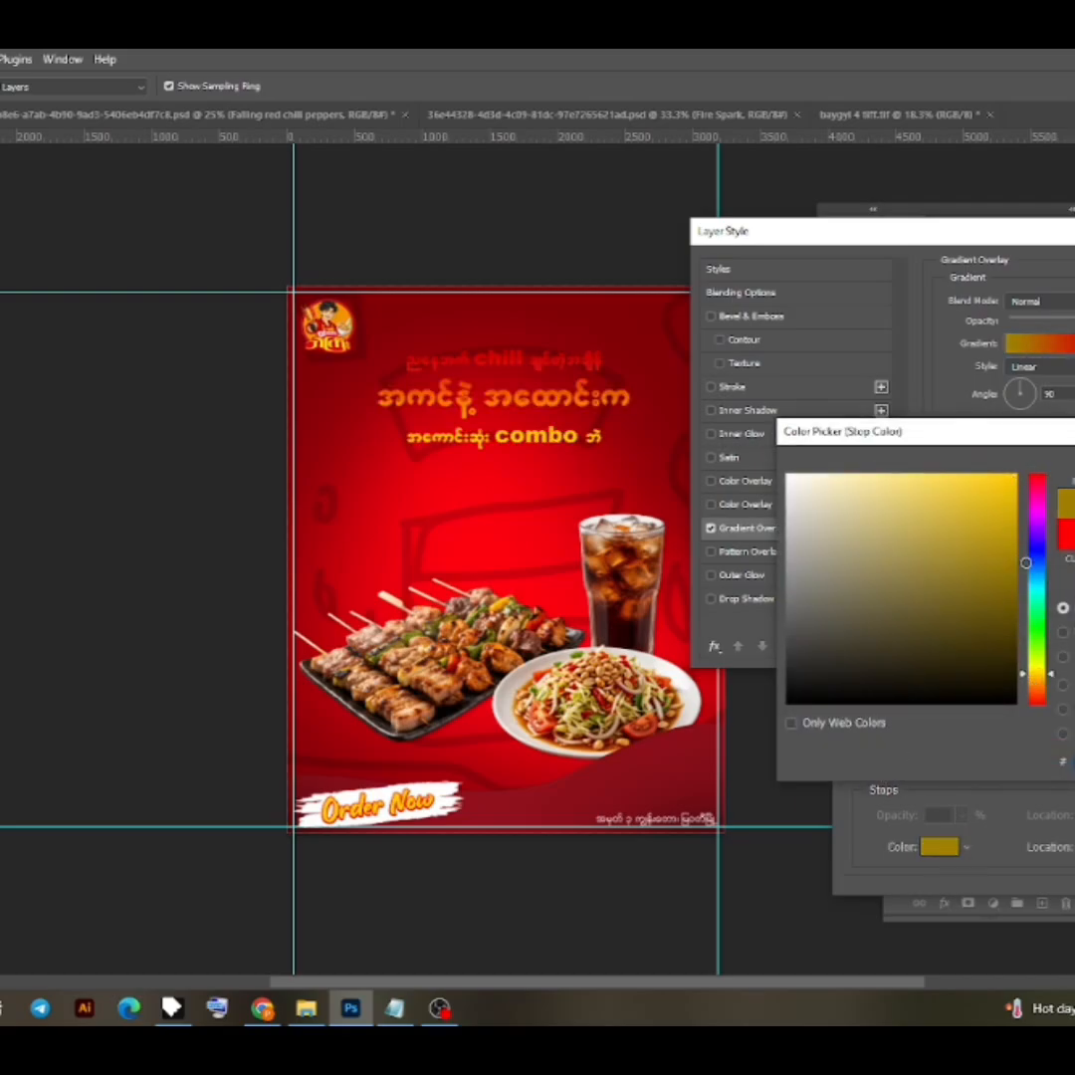
{"action": "left_click", "coordinate": [1037, 686]}
{"action": "left_click_drag", "start_coordinate": [1015, 492], "coordinate": [1023, 473]}
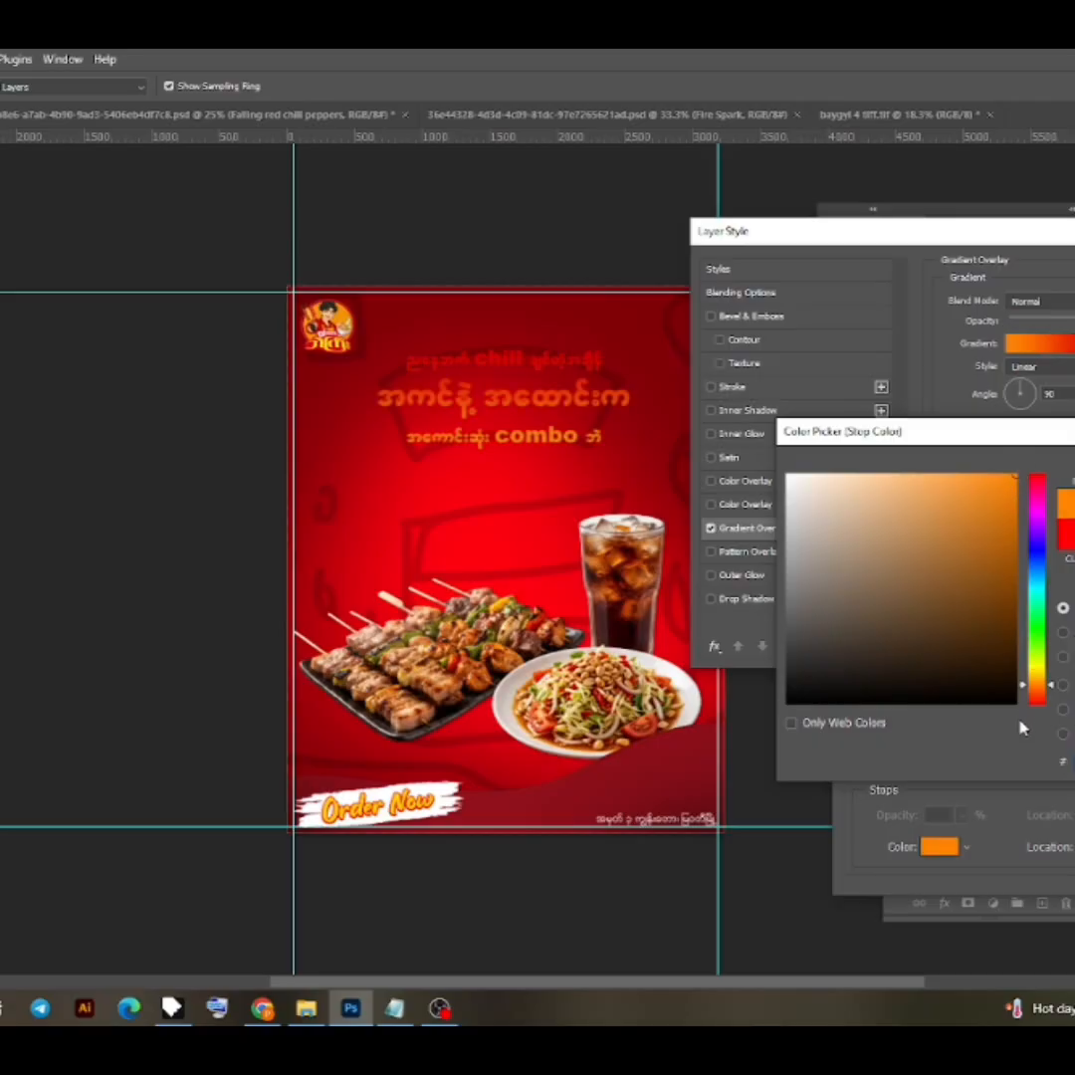
{"action": "left_click_drag", "start_coordinate": [1039, 686], "coordinate": [1038, 680]}
{"action": "key", "text": "Return"}
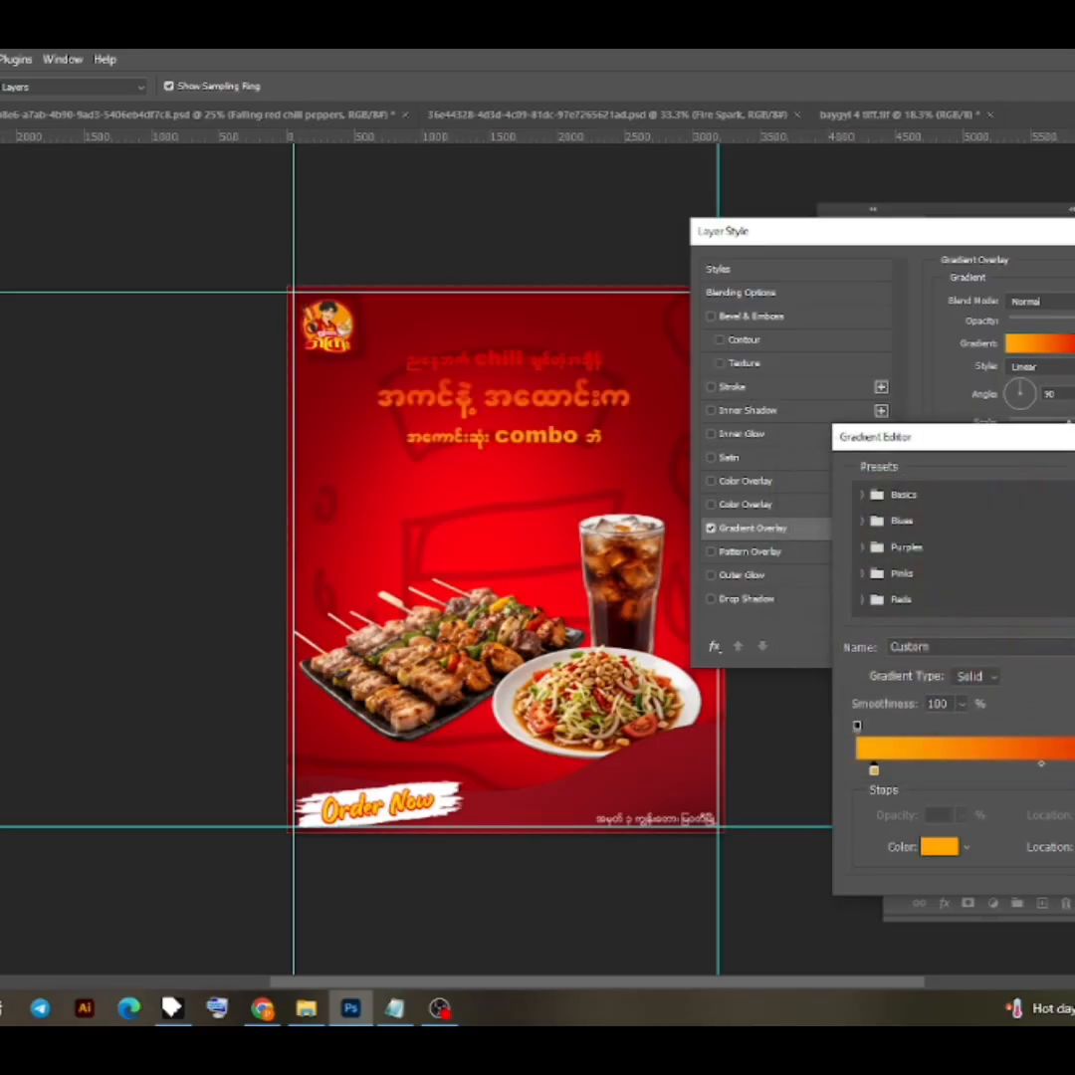
Set the end colour stop of the headline's gradient overlay to bright yellow and accept the gradient
{"action": "left_click", "coordinate": [1074, 770]}
{"action": "left_click", "coordinate": [952, 848]}
{"action": "left_click", "coordinate": [1037, 672]}
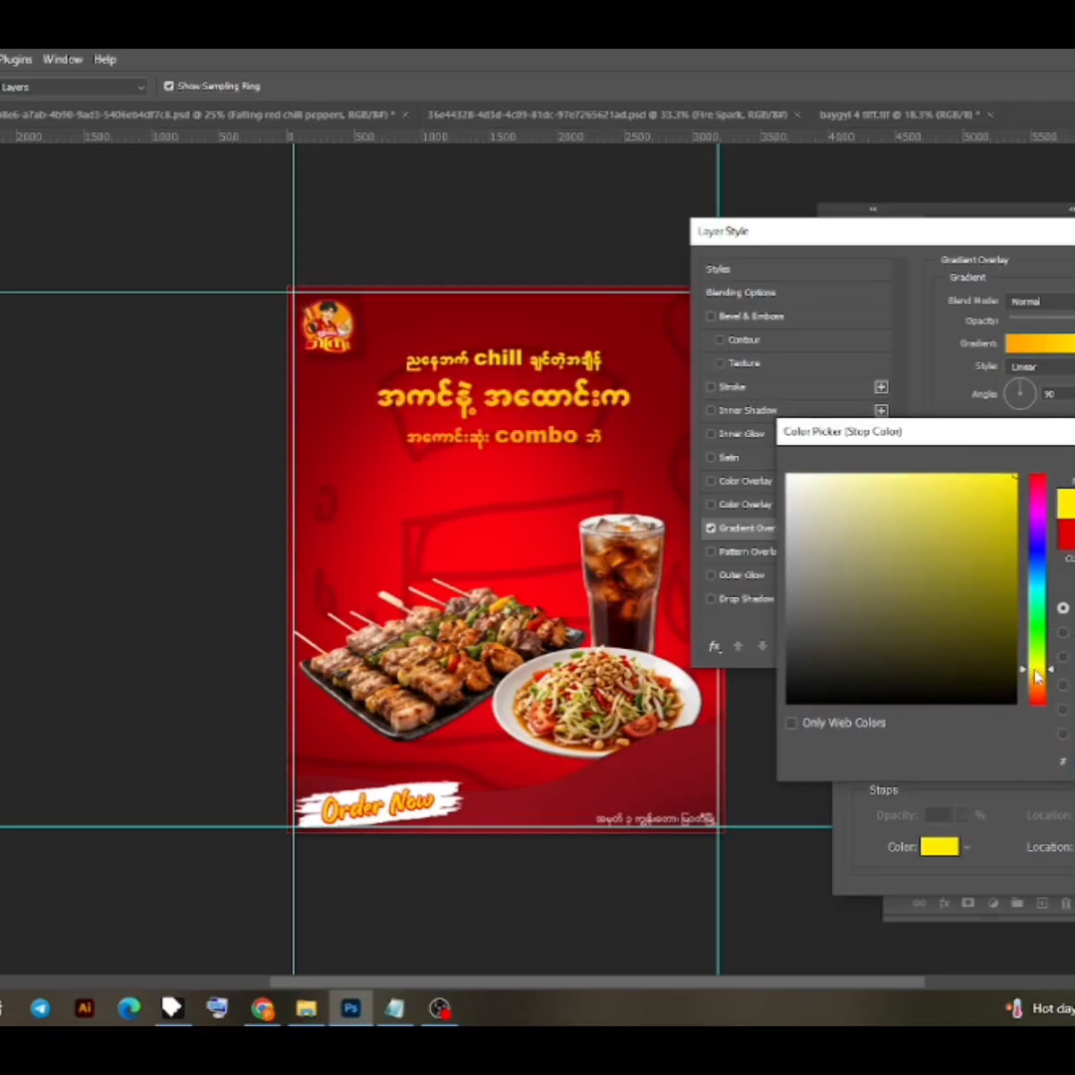
{"action": "key", "text": "Return"}
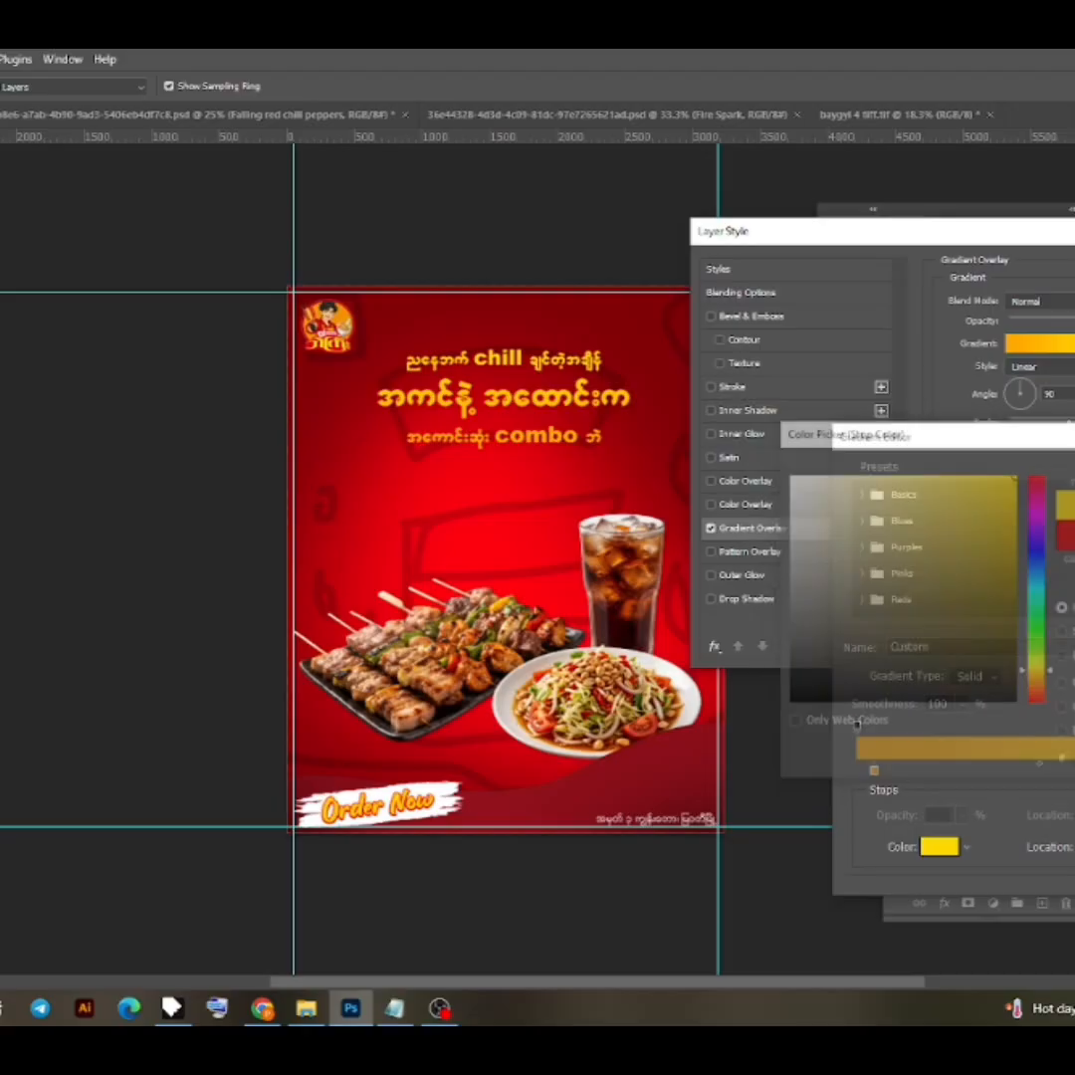
{"action": "key", "text": "Return"}
Add an outside stroke to the headline with a solid white fill, reduce its size slightly and apply the layer style
{"action": "scroll", "coordinate": [597, 388], "scroll_direction": "up", "scroll_amount": 6}
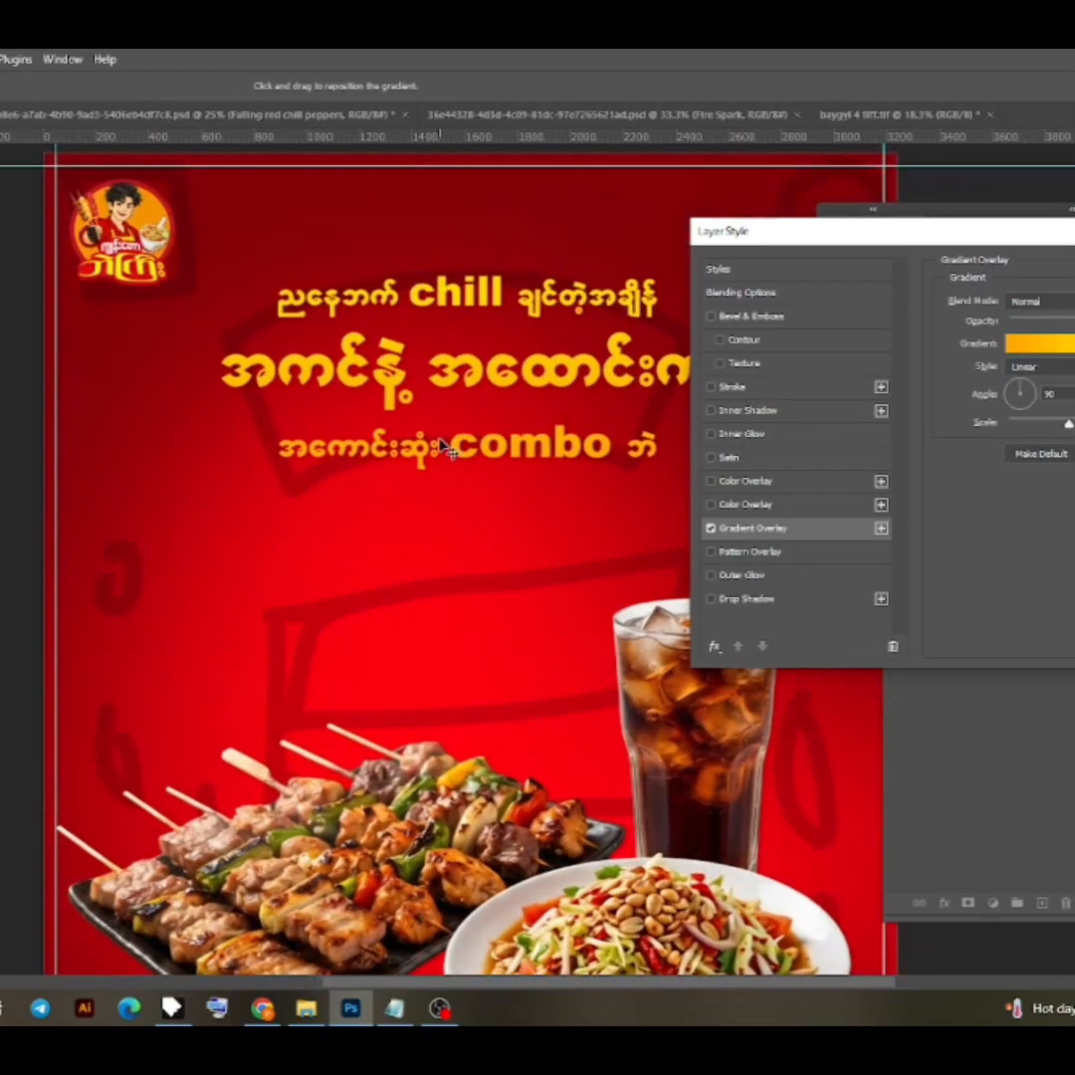
{"action": "left_click", "coordinate": [754, 389]}
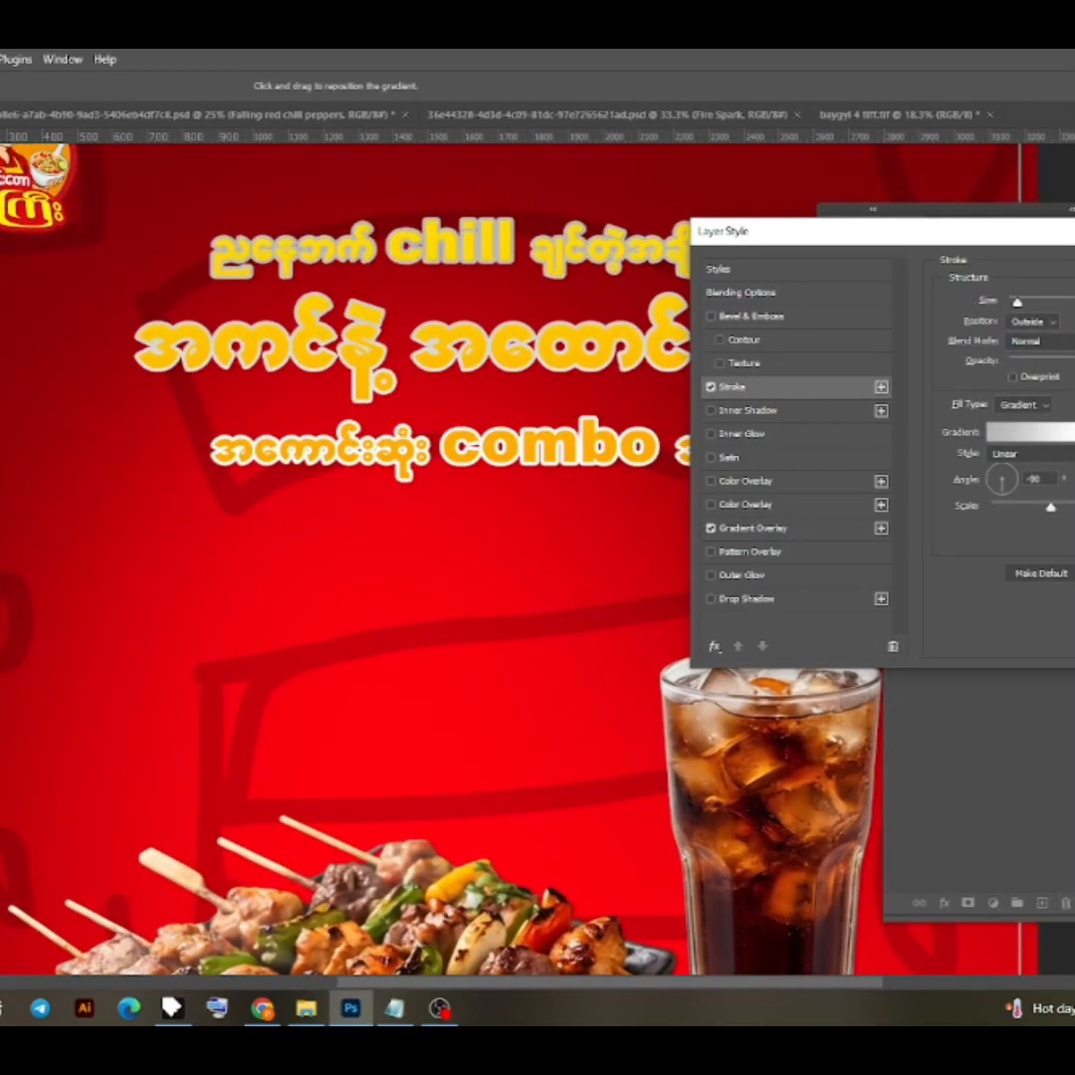
{"action": "left_click", "coordinate": [1067, 433]}
{"action": "left_click", "coordinate": [1025, 407]}
{"action": "left_click", "coordinate": [1024, 407]}
{"action": "left_click", "coordinate": [1009, 421]}
{"action": "left_click", "coordinate": [991, 436]}
{"action": "left_click_drag", "start_coordinate": [896, 516], "coordinate": [772, 461]}
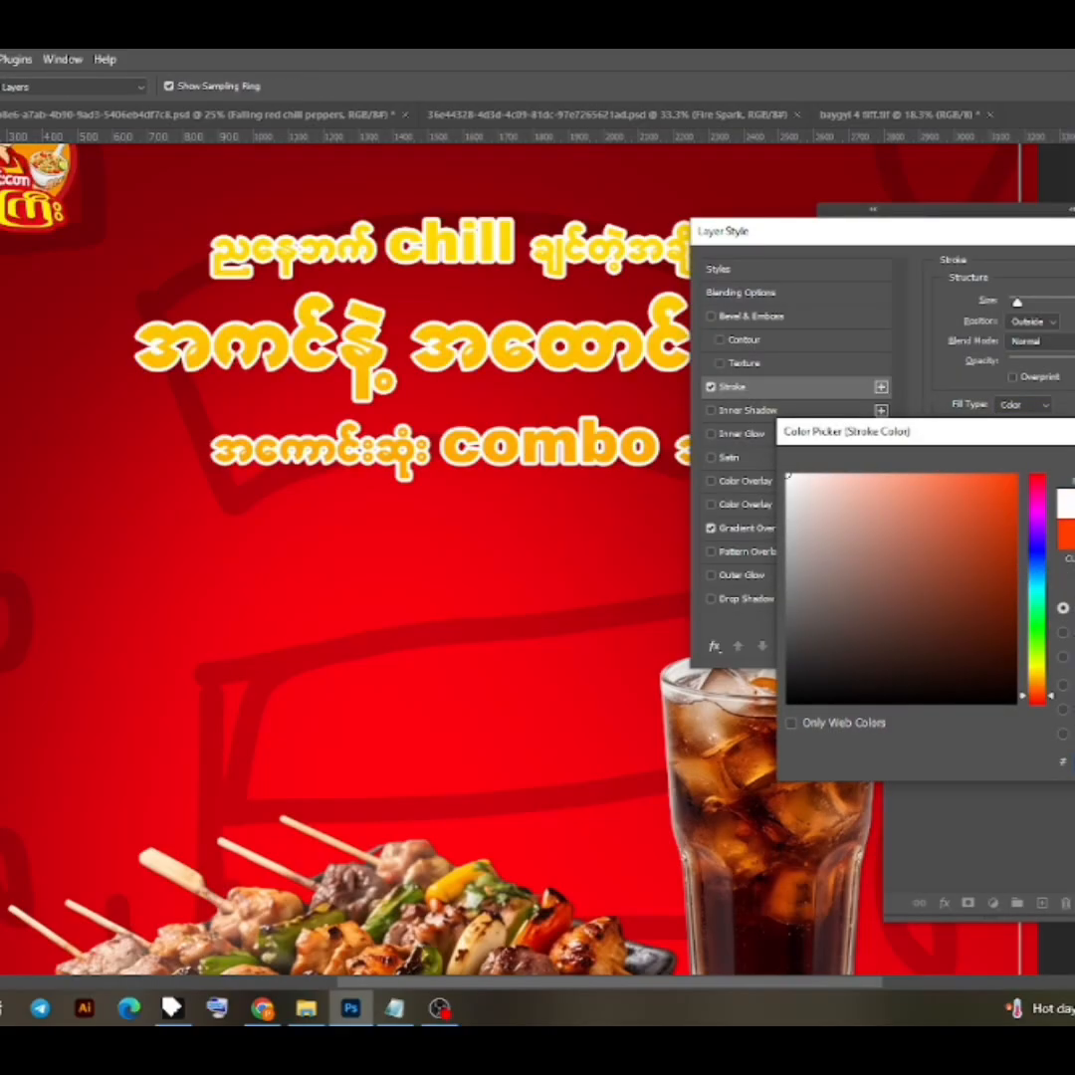
{"action": "key", "text": "Return"}
{"action": "key", "text": "Down"}
{"action": "key", "text": "Down"}
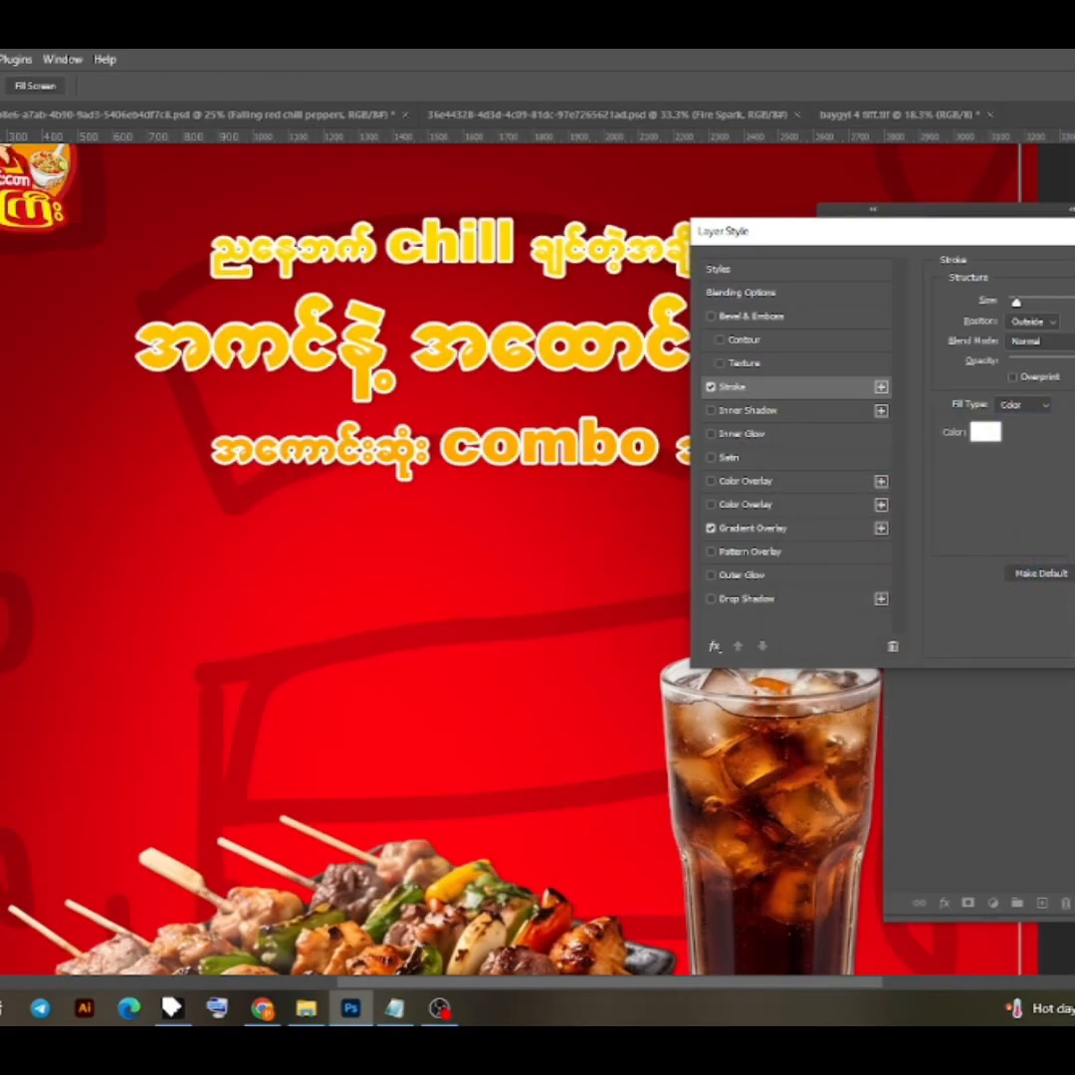
{"action": "key", "text": "Down"}
{"action": "key", "text": "Return"}
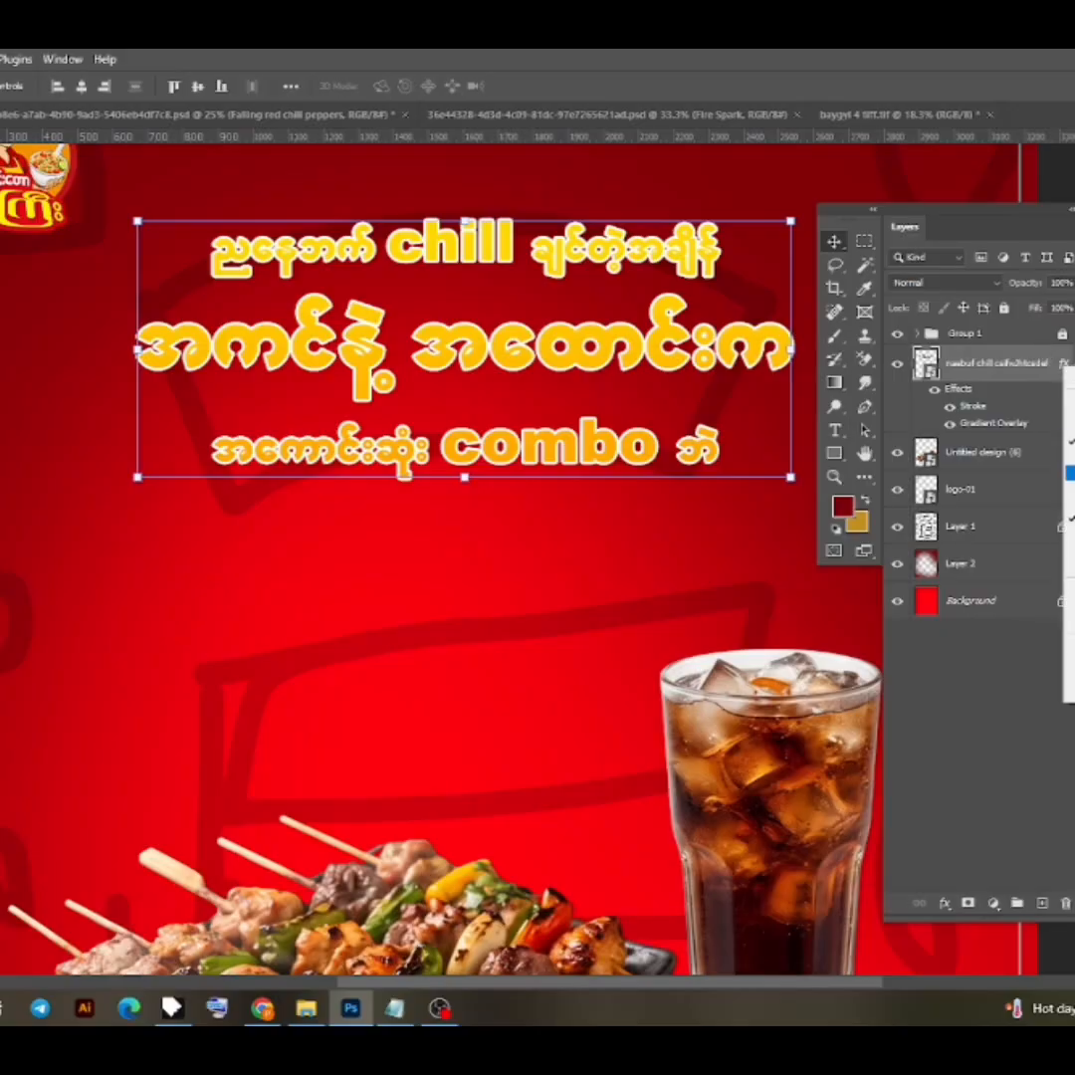
Separate the headline's effects into their own layers and combine the gradient fill with the headline in one smart object
{"action": "left_click", "coordinate": [1069, 662]}
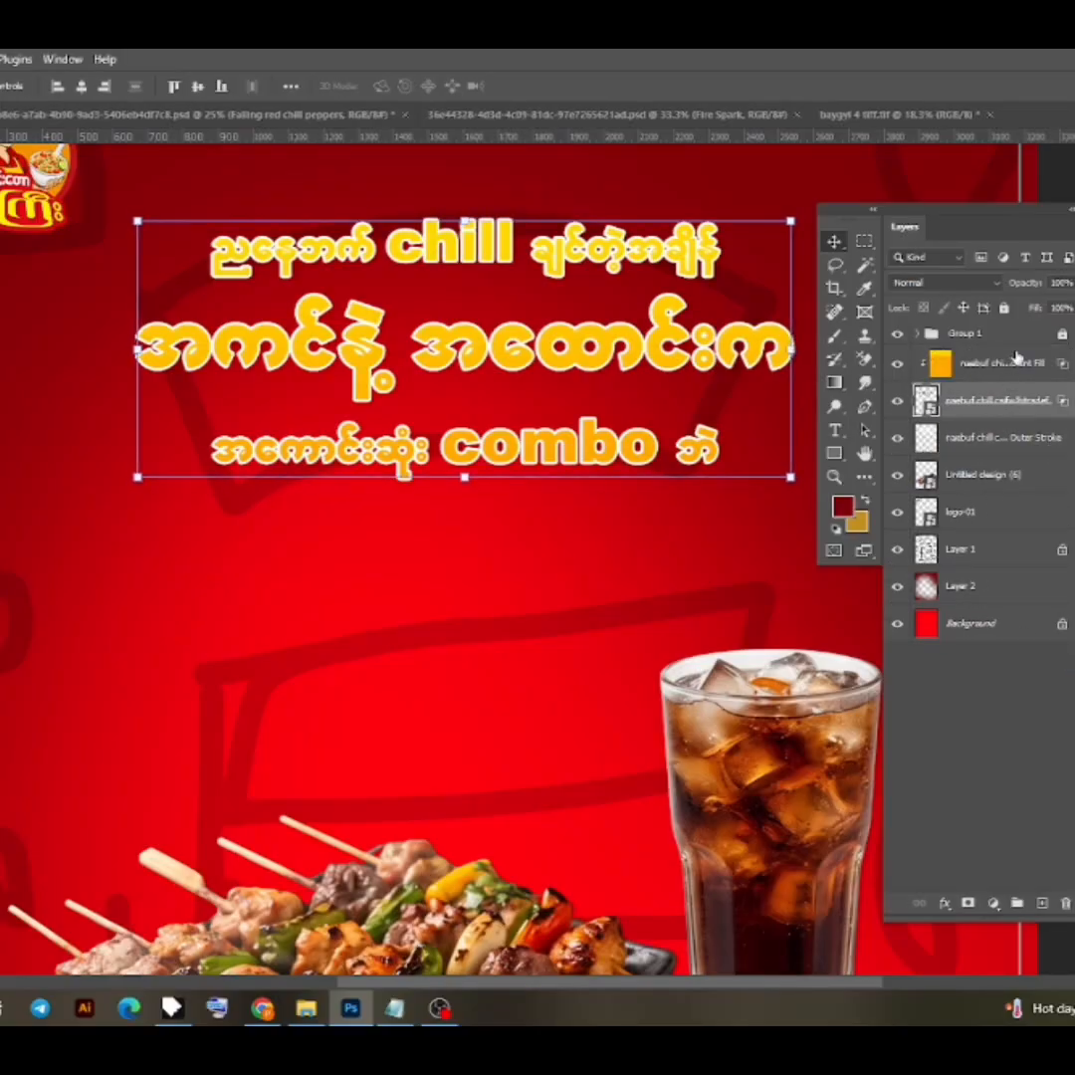
{"action": "right_click", "coordinate": [1029, 399]}
{"action": "left_click", "coordinate": [1058, 474]}
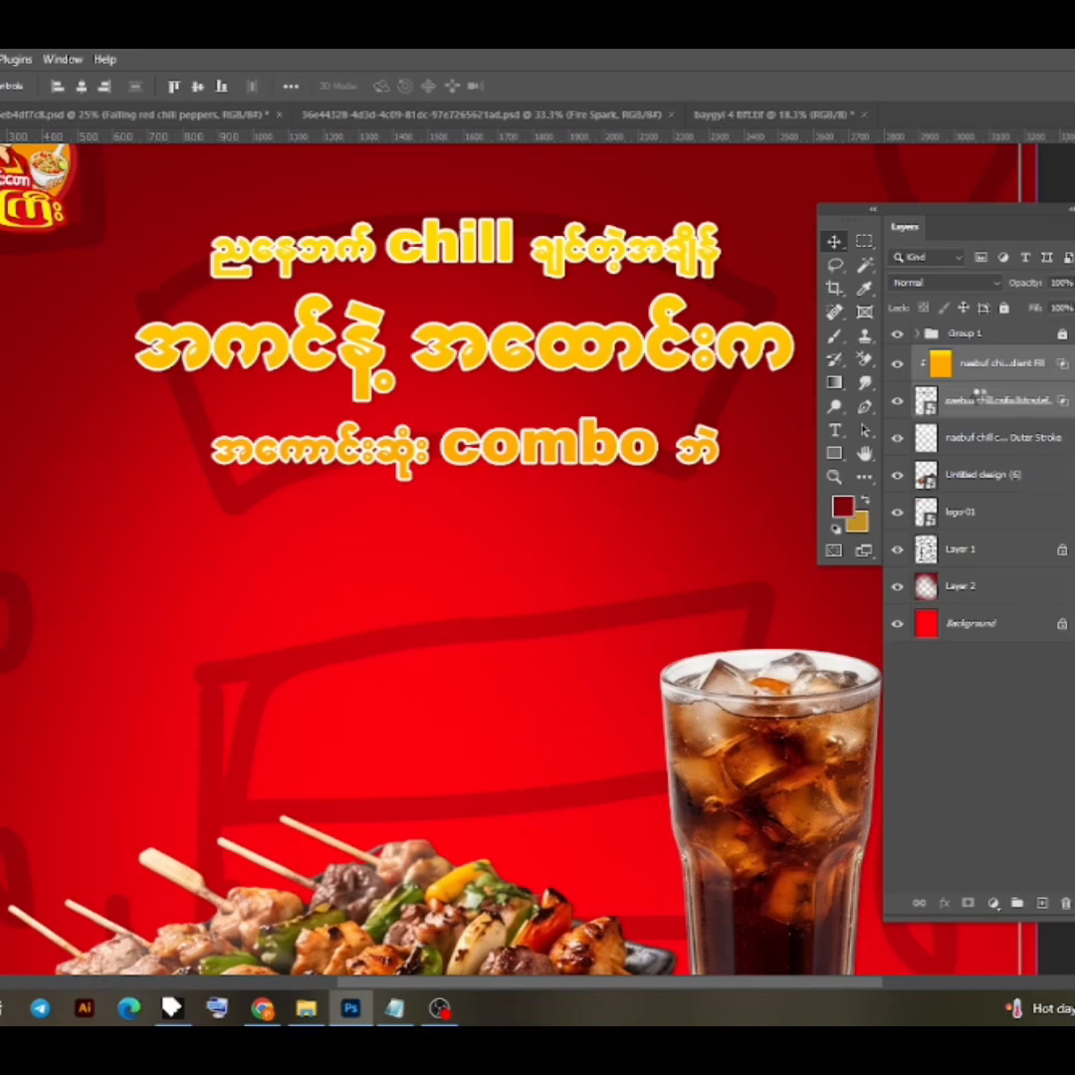
Add a thin outside stroke in solid dark red to the gradient-filled headline smart object
{"action": "right_click", "coordinate": [1044, 372]}
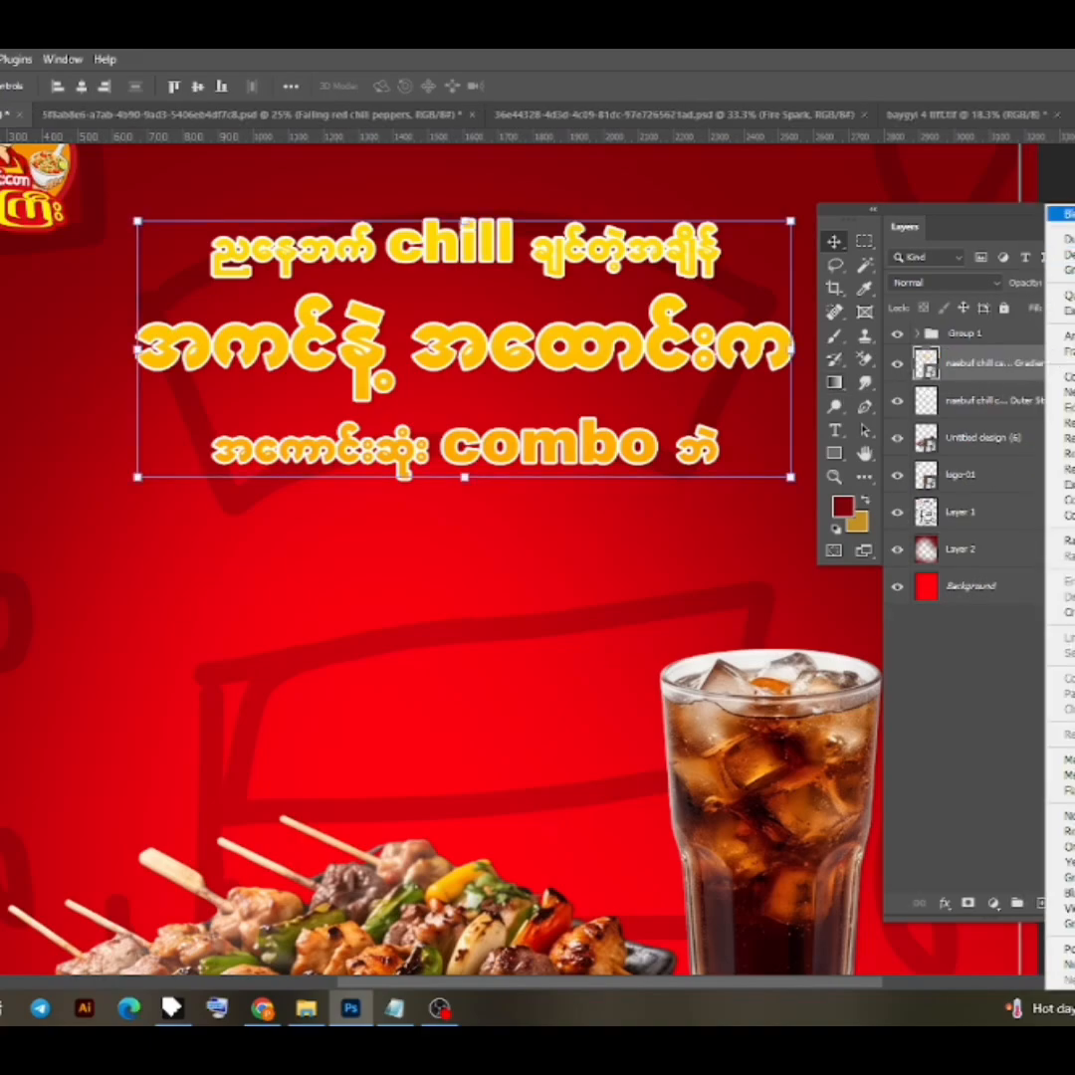
{"action": "left_click", "coordinate": [1064, 212]}
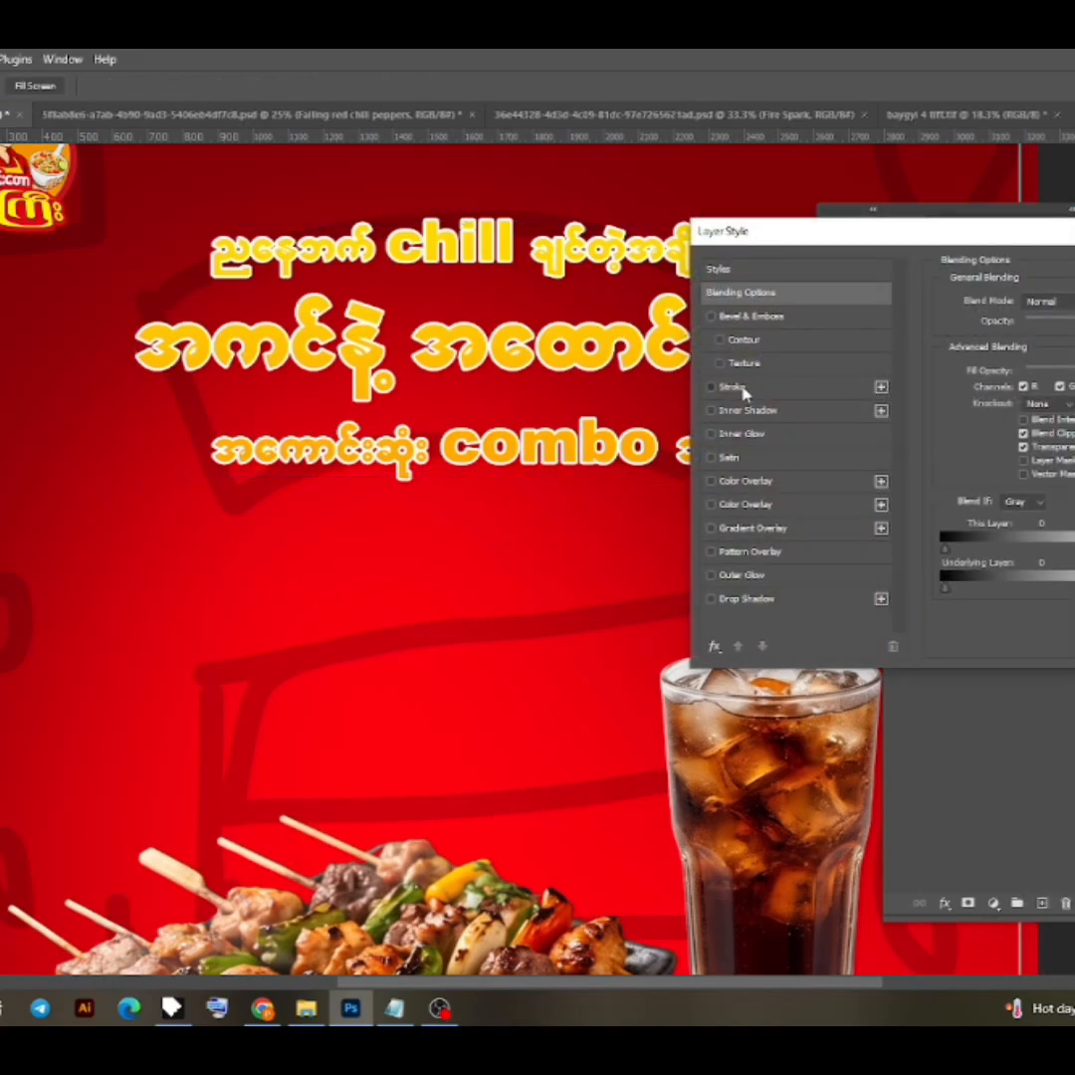
{"action": "left_click", "coordinate": [742, 388]}
{"action": "left_click", "coordinate": [986, 434]}
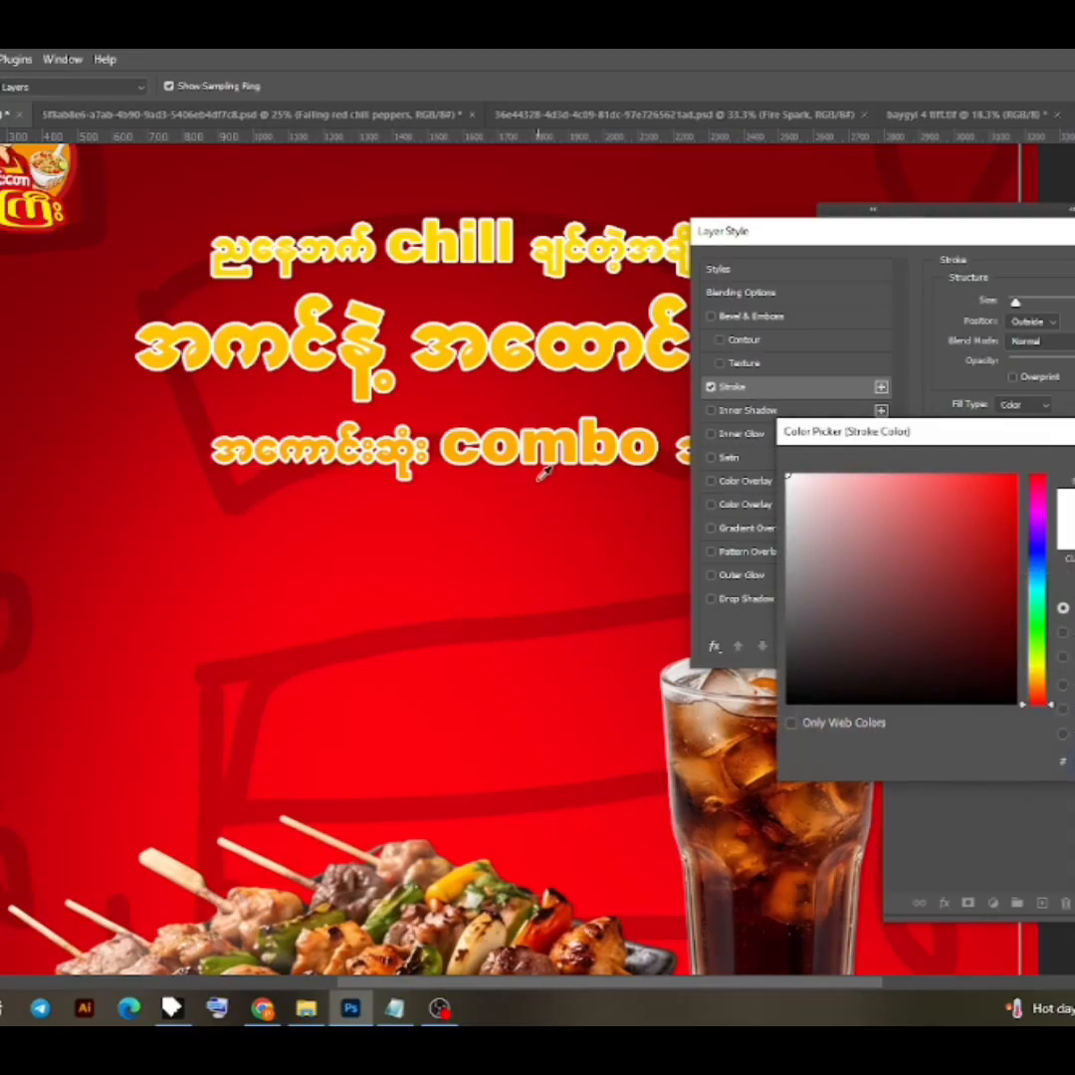
{"action": "mouse_move", "coordinate": [1034, 692]}
{"action": "left_mouse_down"}
{"action": "mouse_move", "coordinate": [1033, 677]}
{"action": "mouse_move", "coordinate": [1037, 691]}
{"action": "left_mouse_up"}
{"action": "left_click", "coordinate": [1016, 520]}
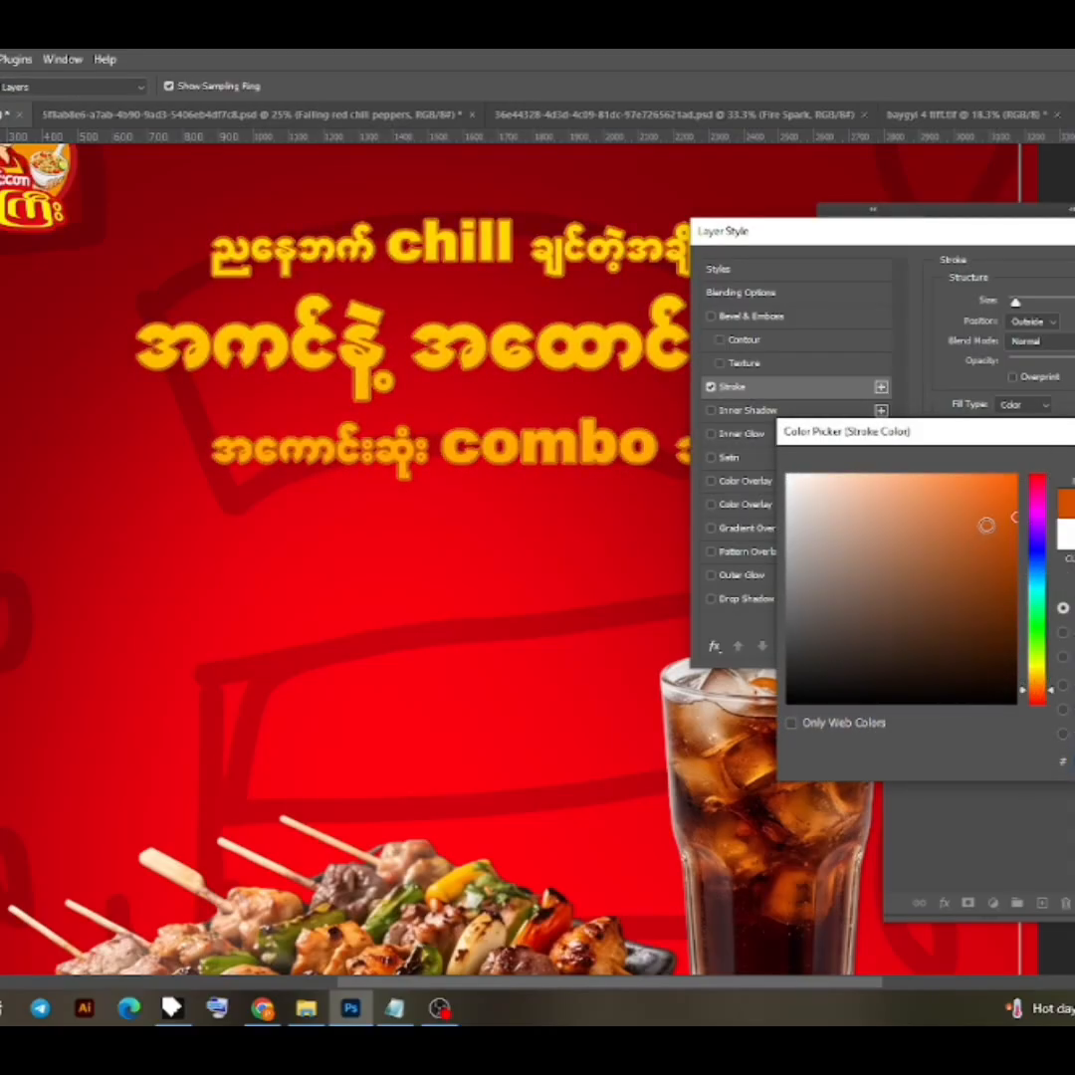
{"action": "left_click", "coordinate": [1015, 476]}
{"action": "left_click", "coordinate": [1036, 688]}
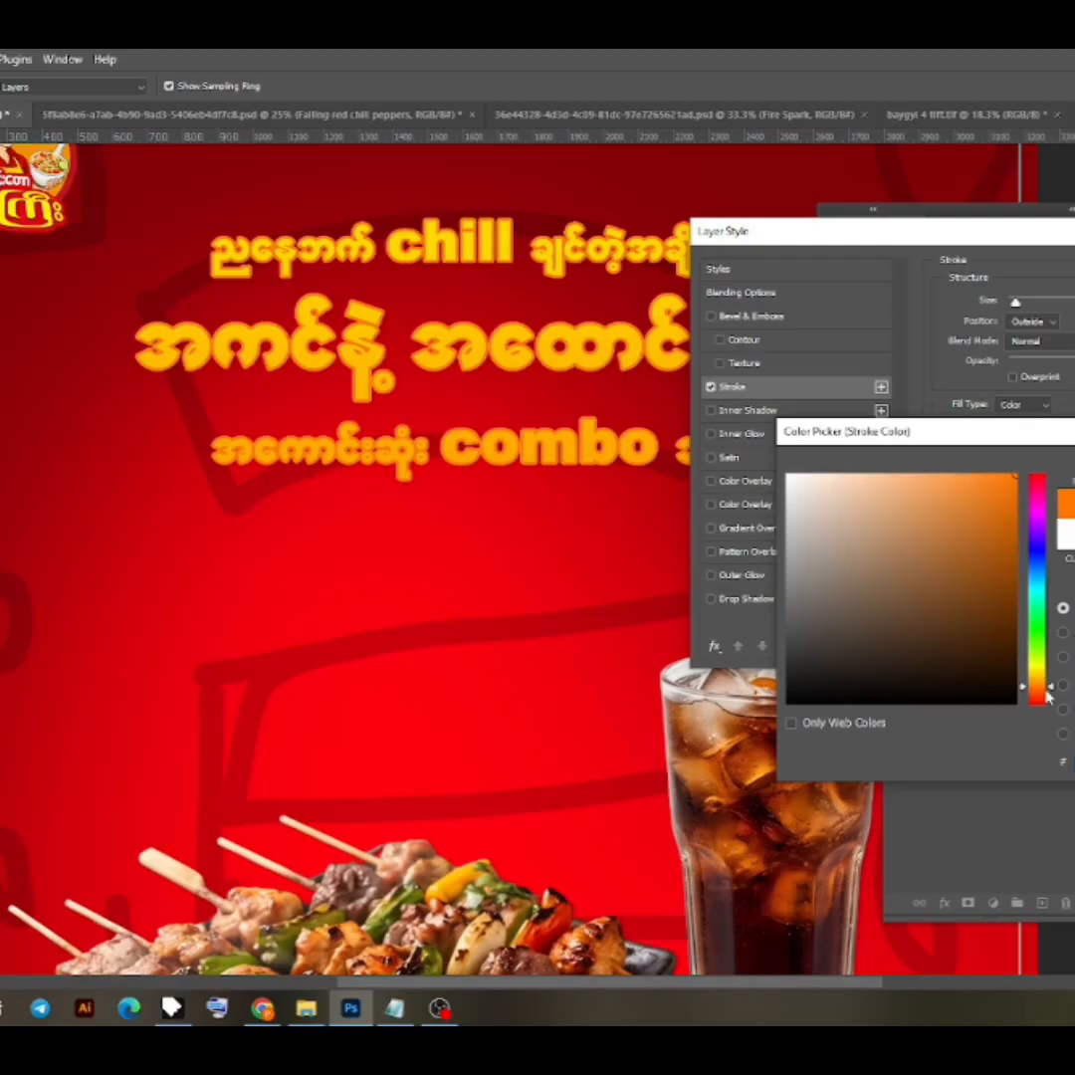
{"action": "left_click", "coordinate": [1046, 694]}
{"action": "left_click", "coordinate": [1008, 512]}
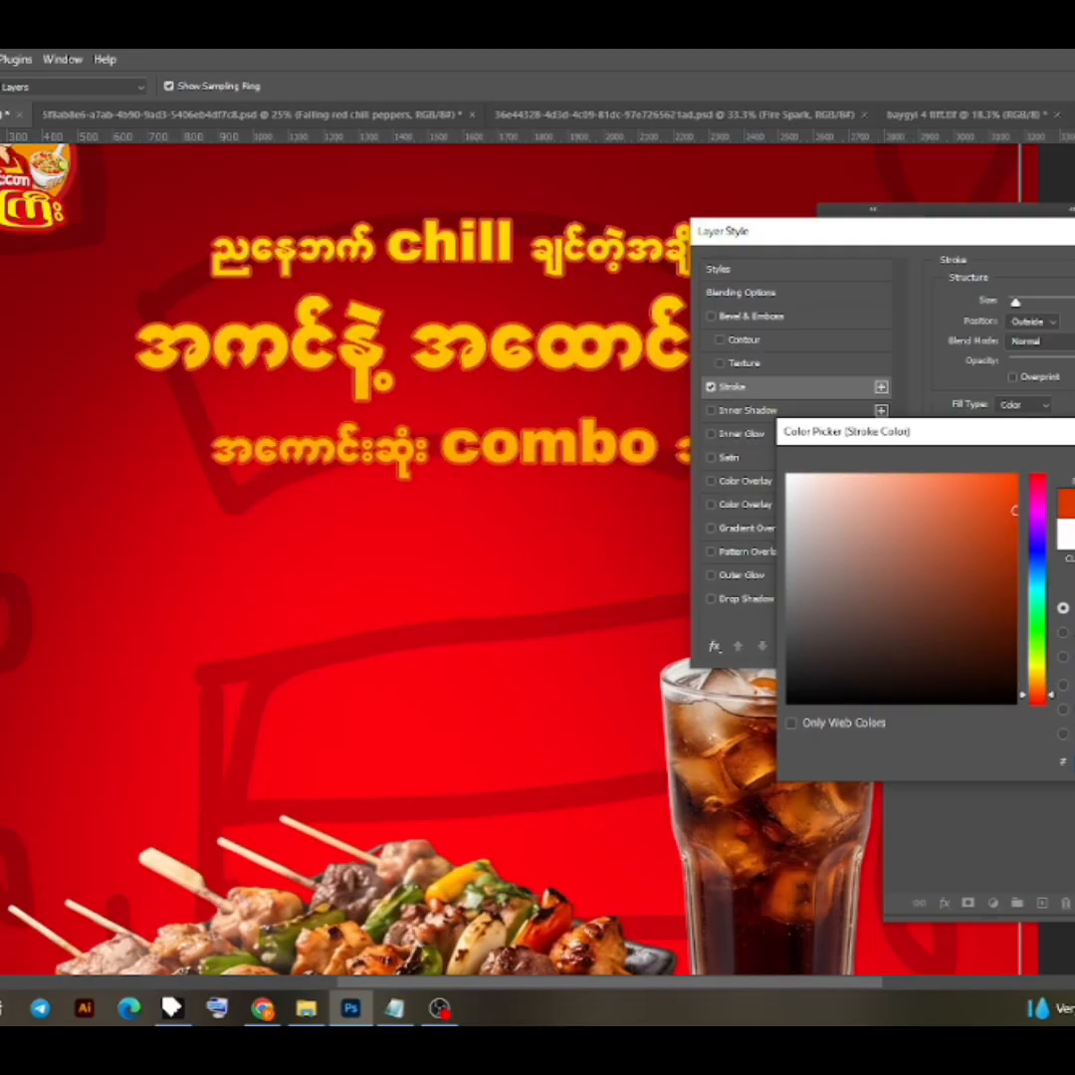
{"action": "left_click", "coordinate": [1042, 702]}
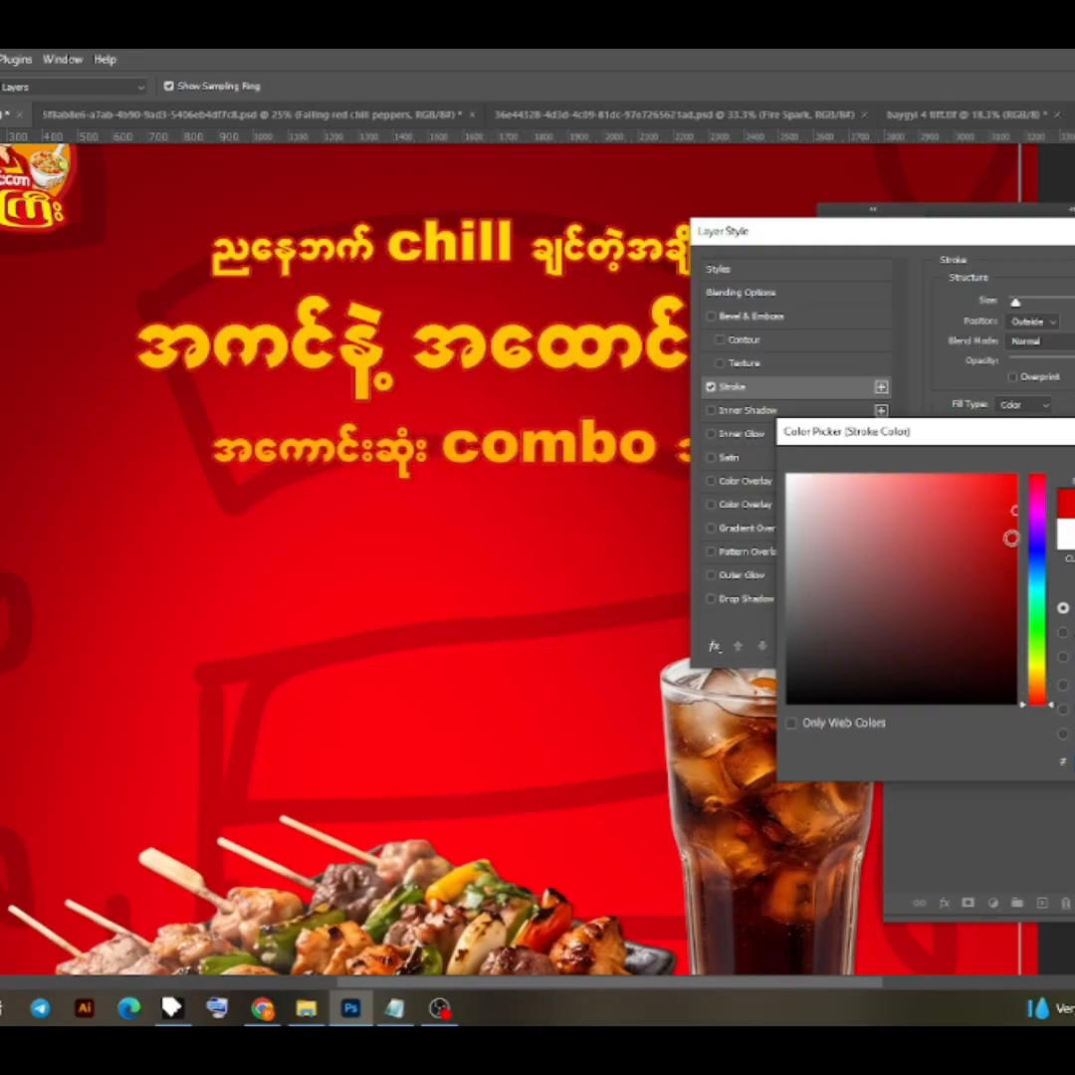
{"action": "left_click_drag", "start_coordinate": [1019, 562], "coordinate": [1013, 558]}
{"action": "key", "text": "Return"}
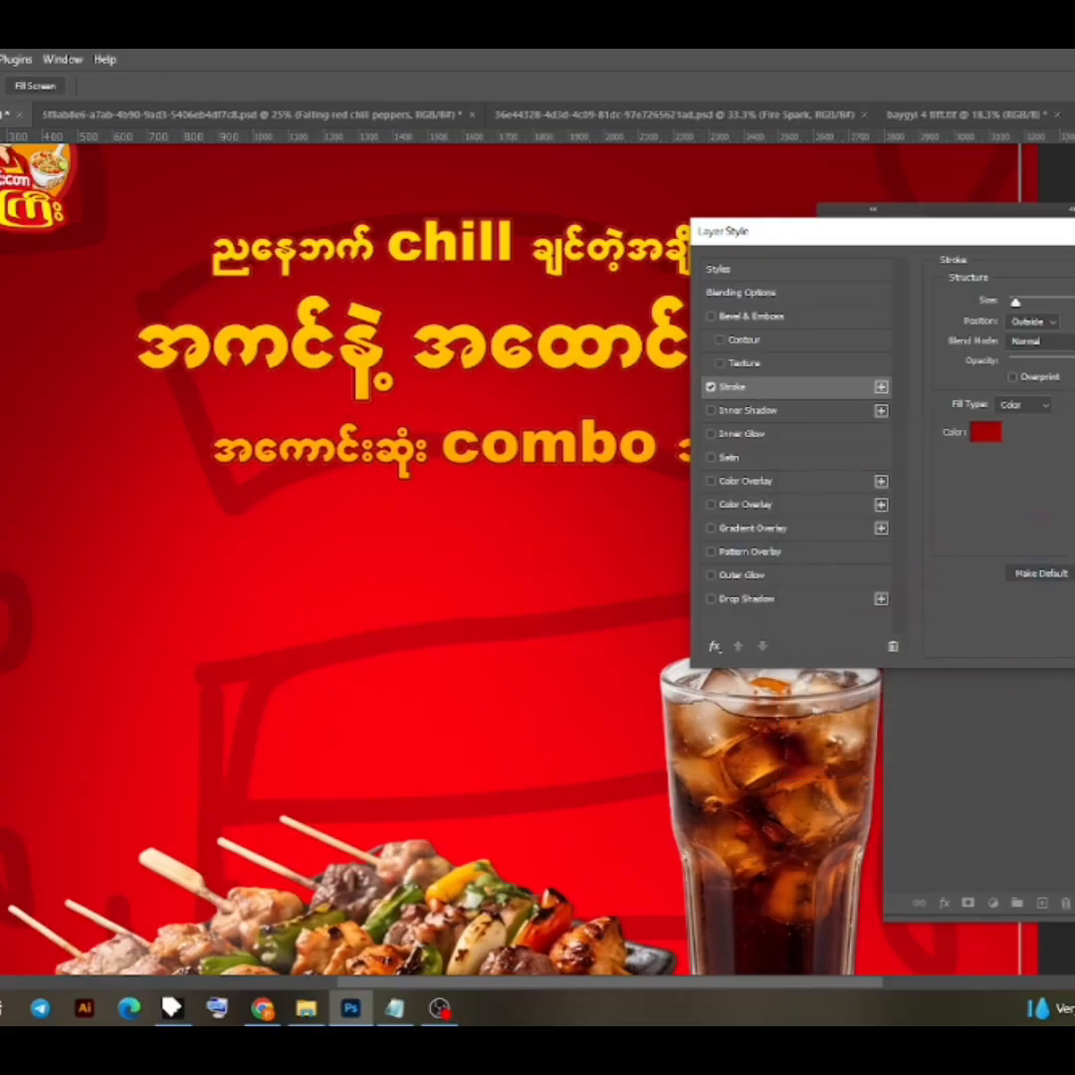
{"action": "key", "text": "Down"}
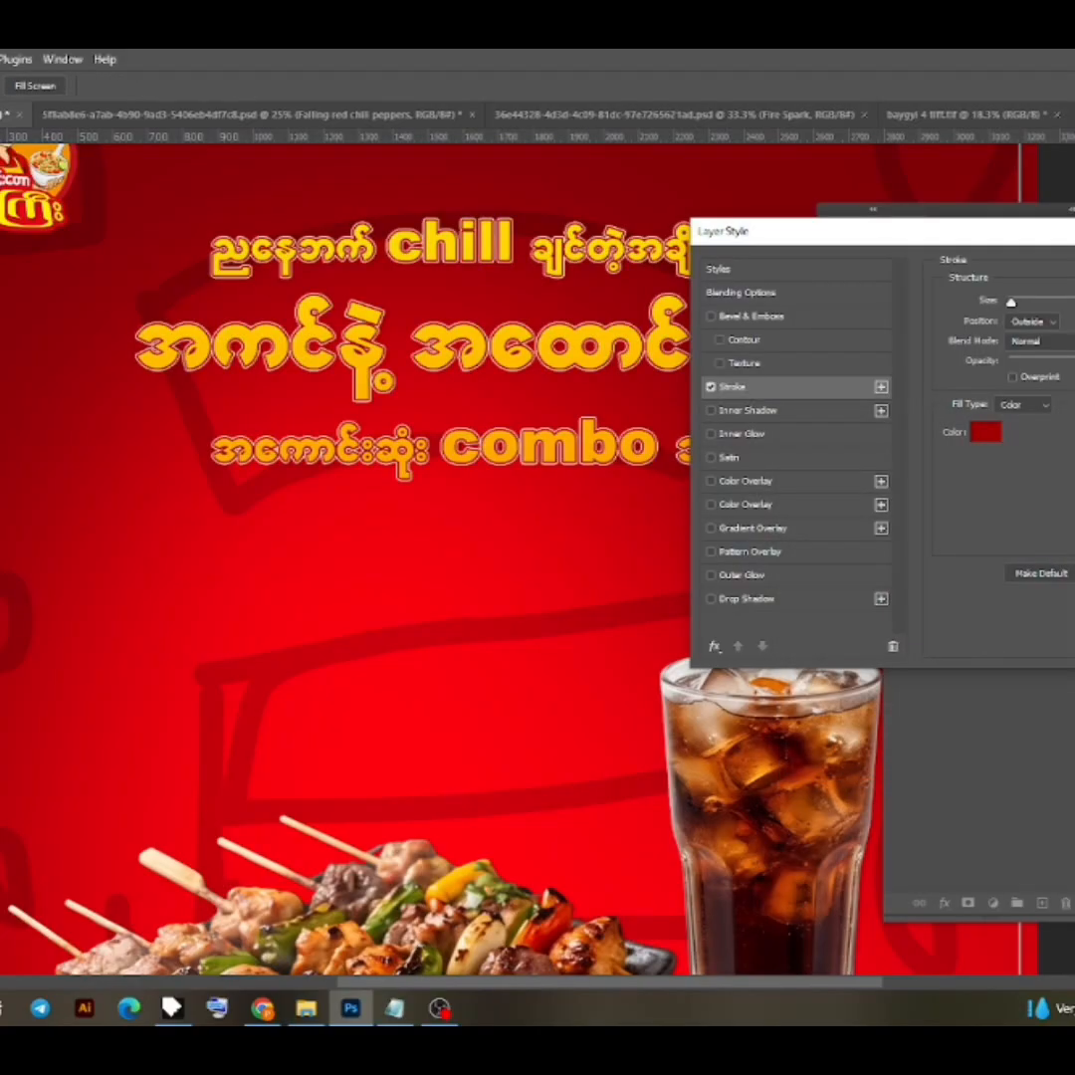
{"action": "key", "text": "Return"}
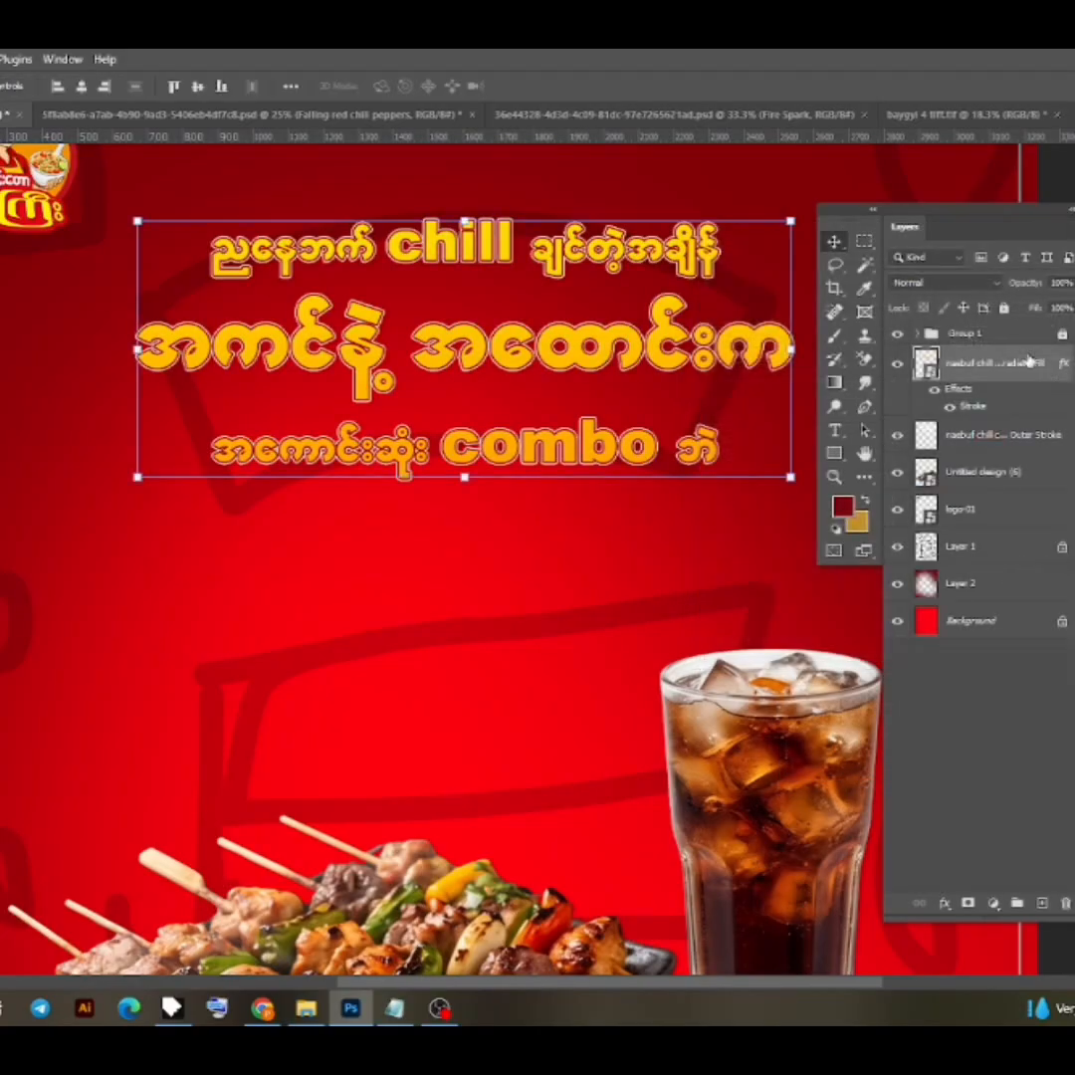
Convert the headline's dark red stroke into its own layer and delete the lower, white Outer Stroke layer
{"action": "right_click", "coordinate": [1066, 365]}
{"action": "left_click", "coordinate": [1070, 654]}
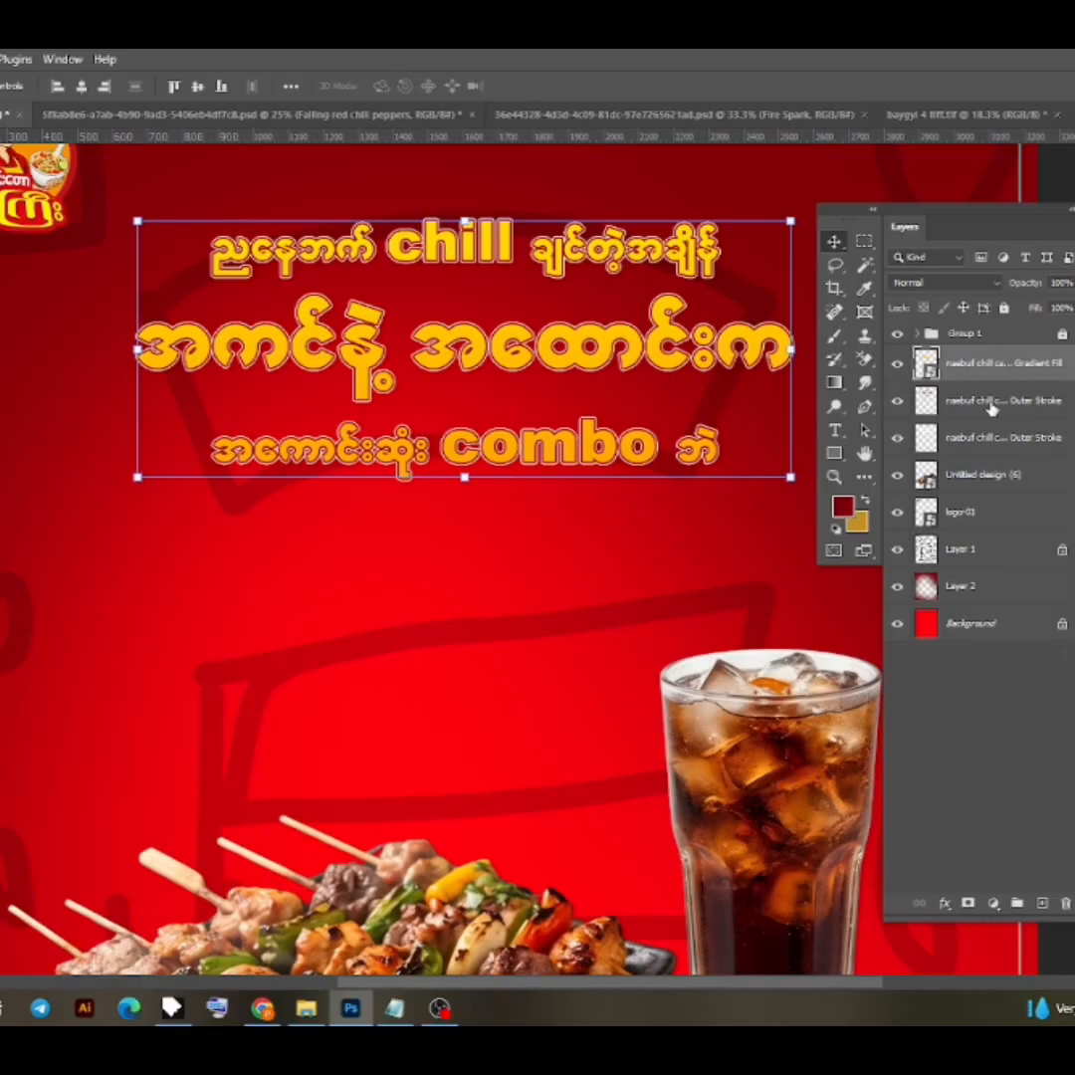
{"action": "left_click", "coordinate": [992, 408]}
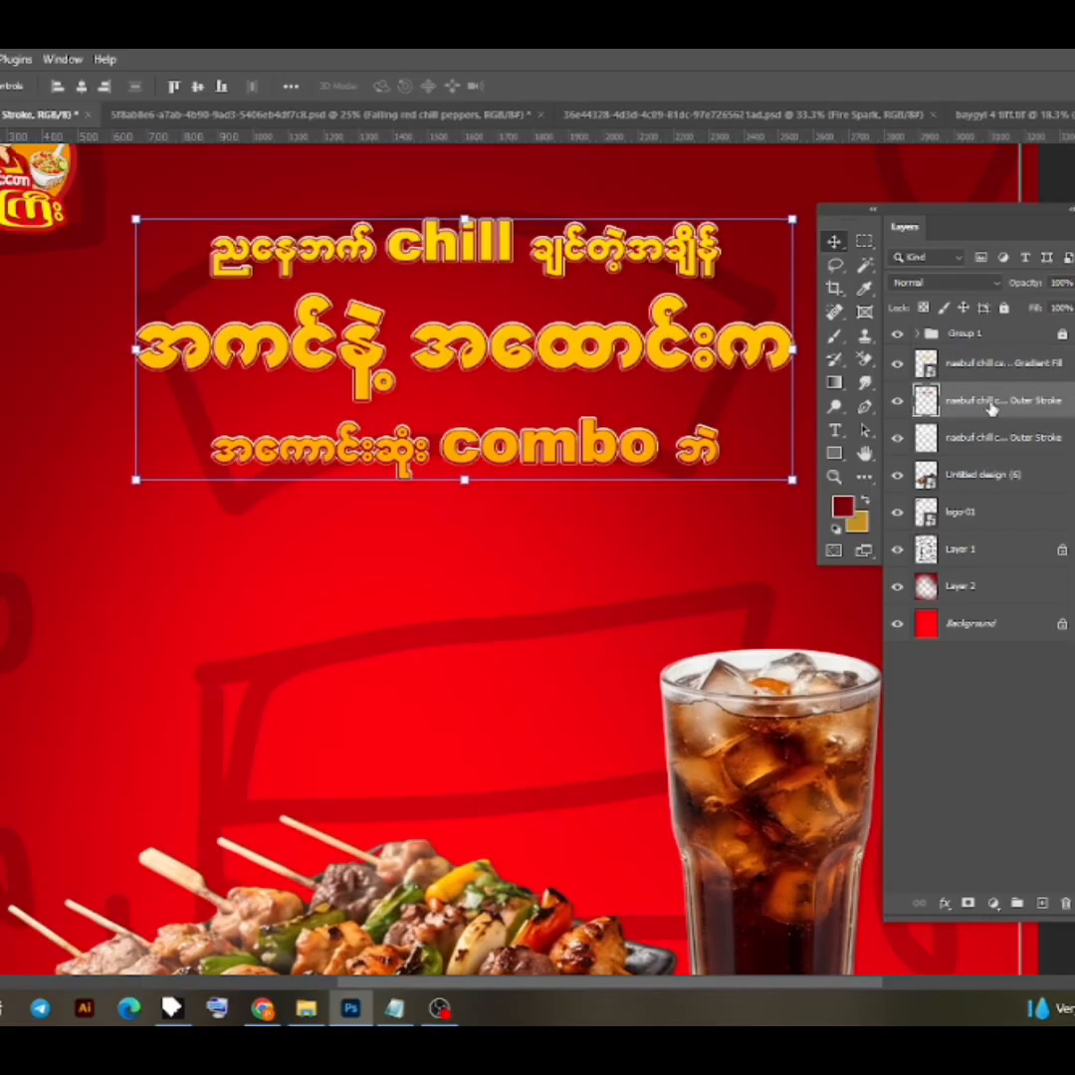
{"action": "left_click", "coordinate": [992, 438]}
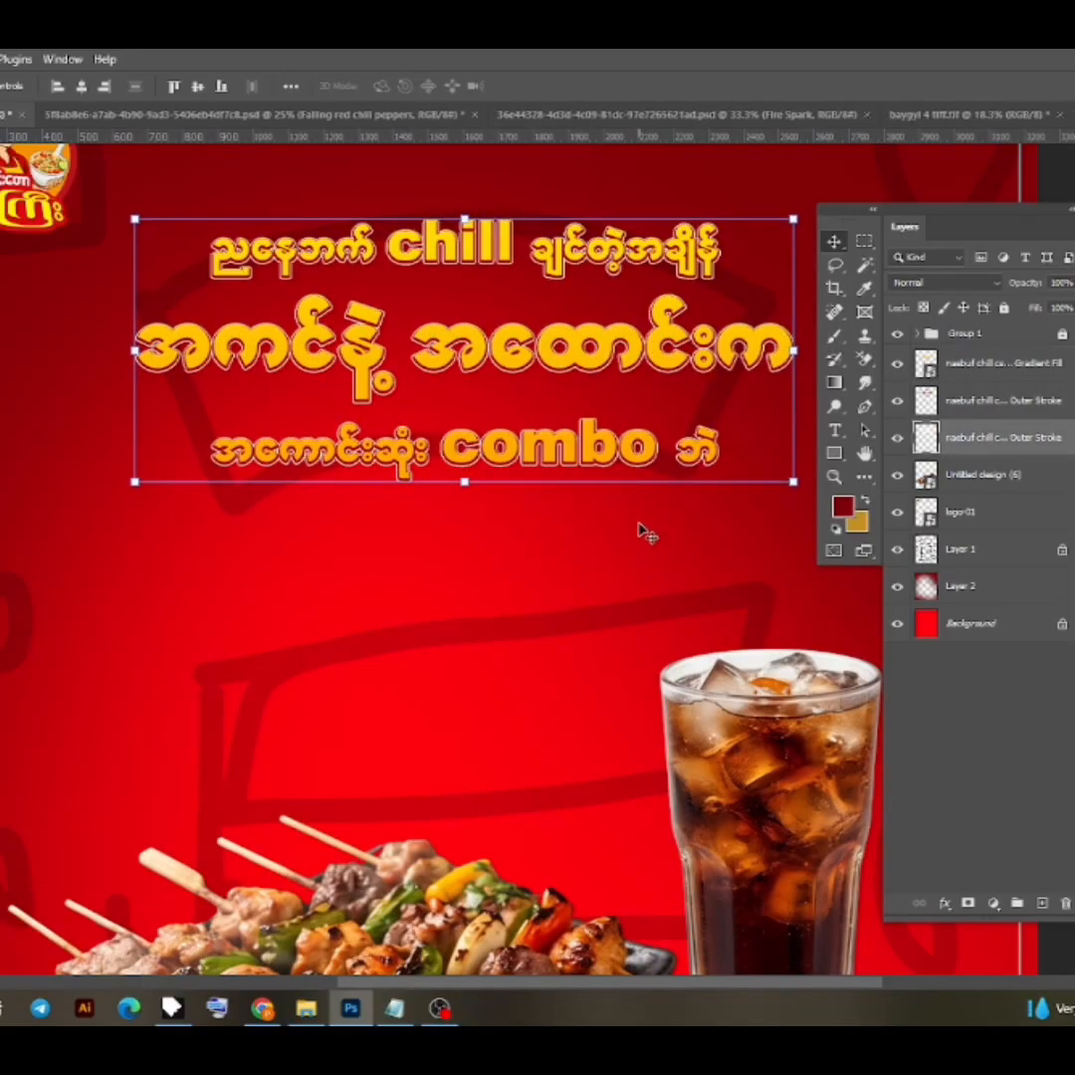
{"action": "key", "text": "Delete"}
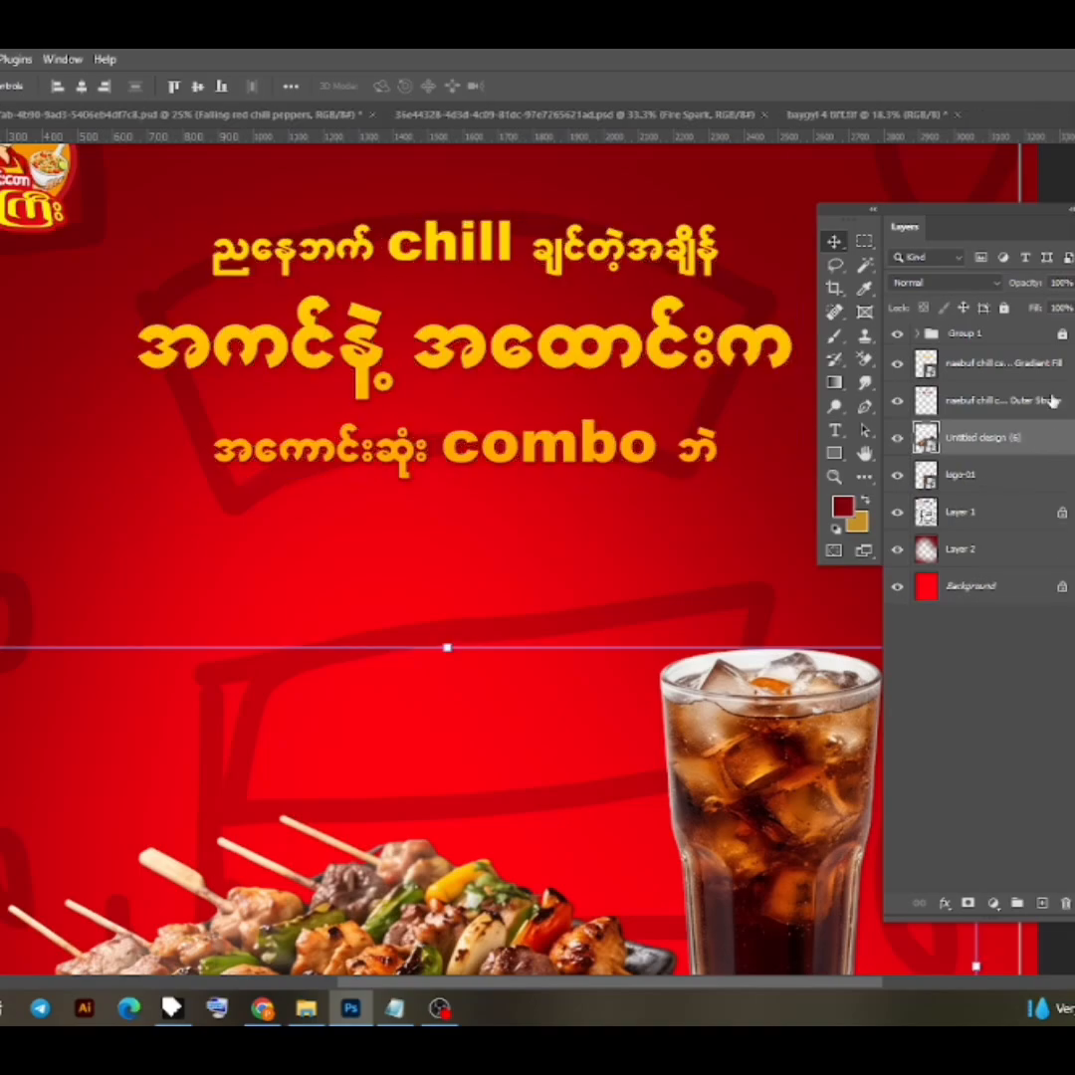
Add an outside stroke to the dark red Outer Stroke layer and set its colour to white
{"action": "left_click", "coordinate": [1050, 401]}
{"action": "right_click", "coordinate": [1016, 411]}
{"action": "left_click", "coordinate": [1059, 252]}
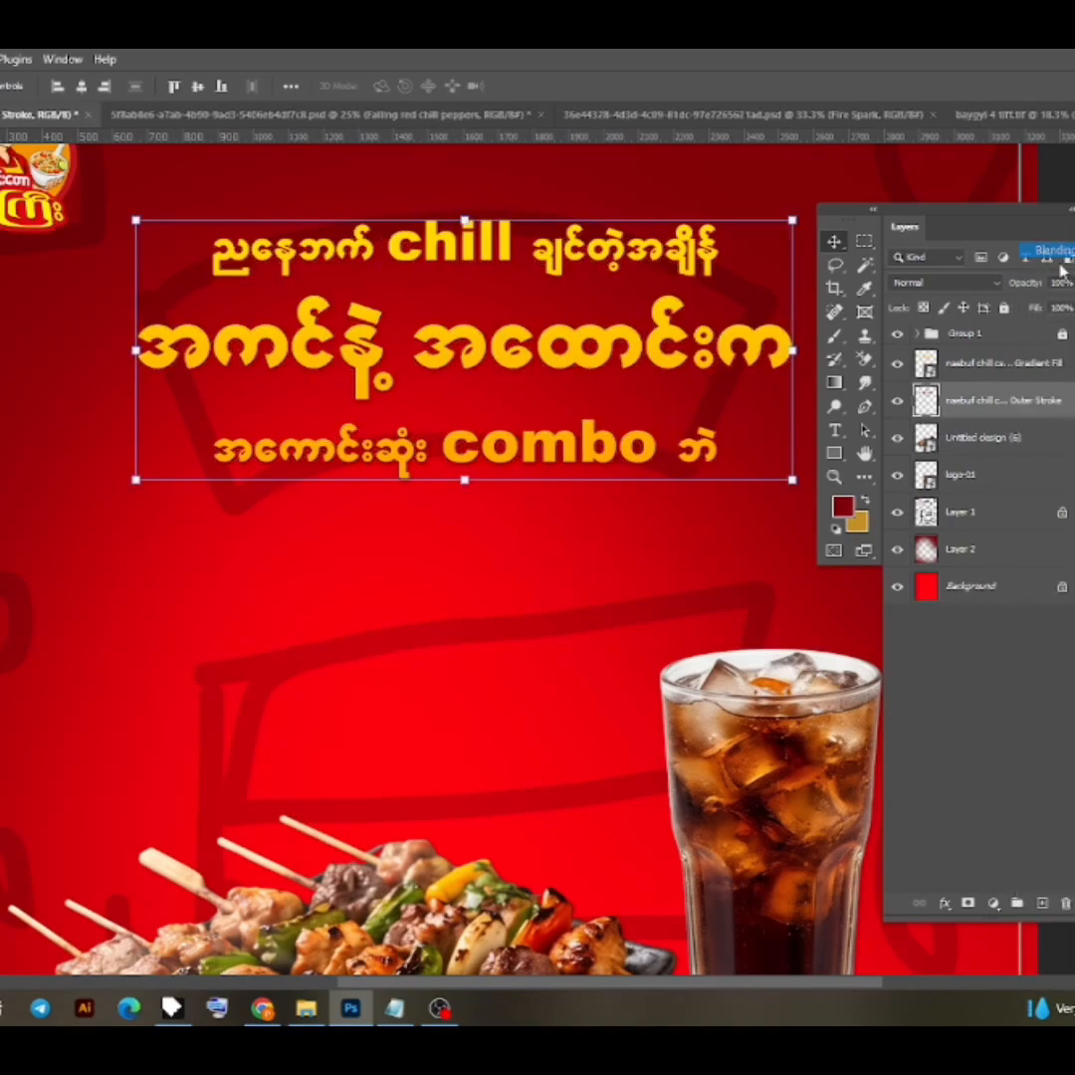
{"action": "left_click", "coordinate": [730, 388]}
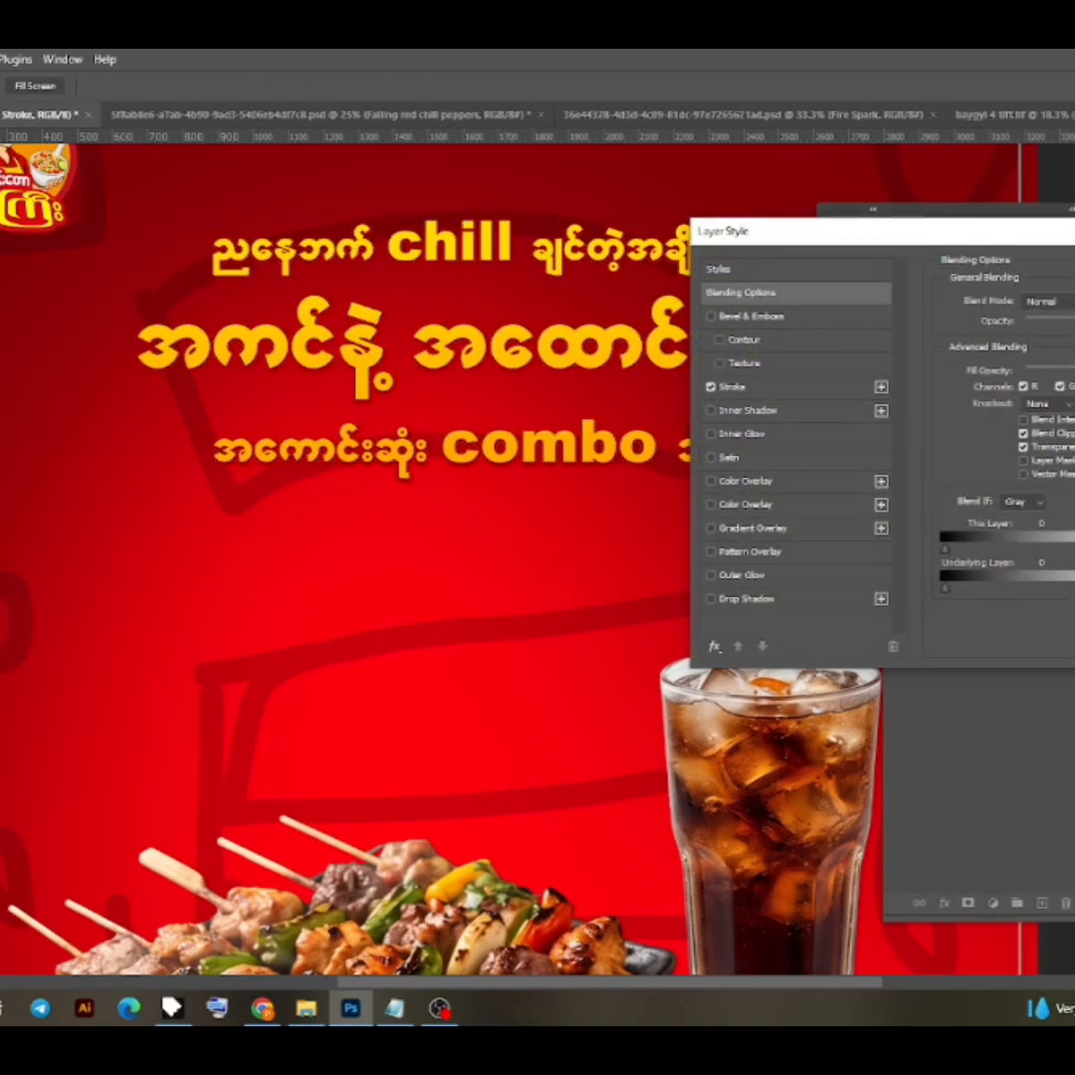
{"action": "left_click", "coordinate": [761, 389]}
{"action": "left_click", "coordinate": [986, 432]}
{"action": "left_click", "coordinate": [788, 476]}
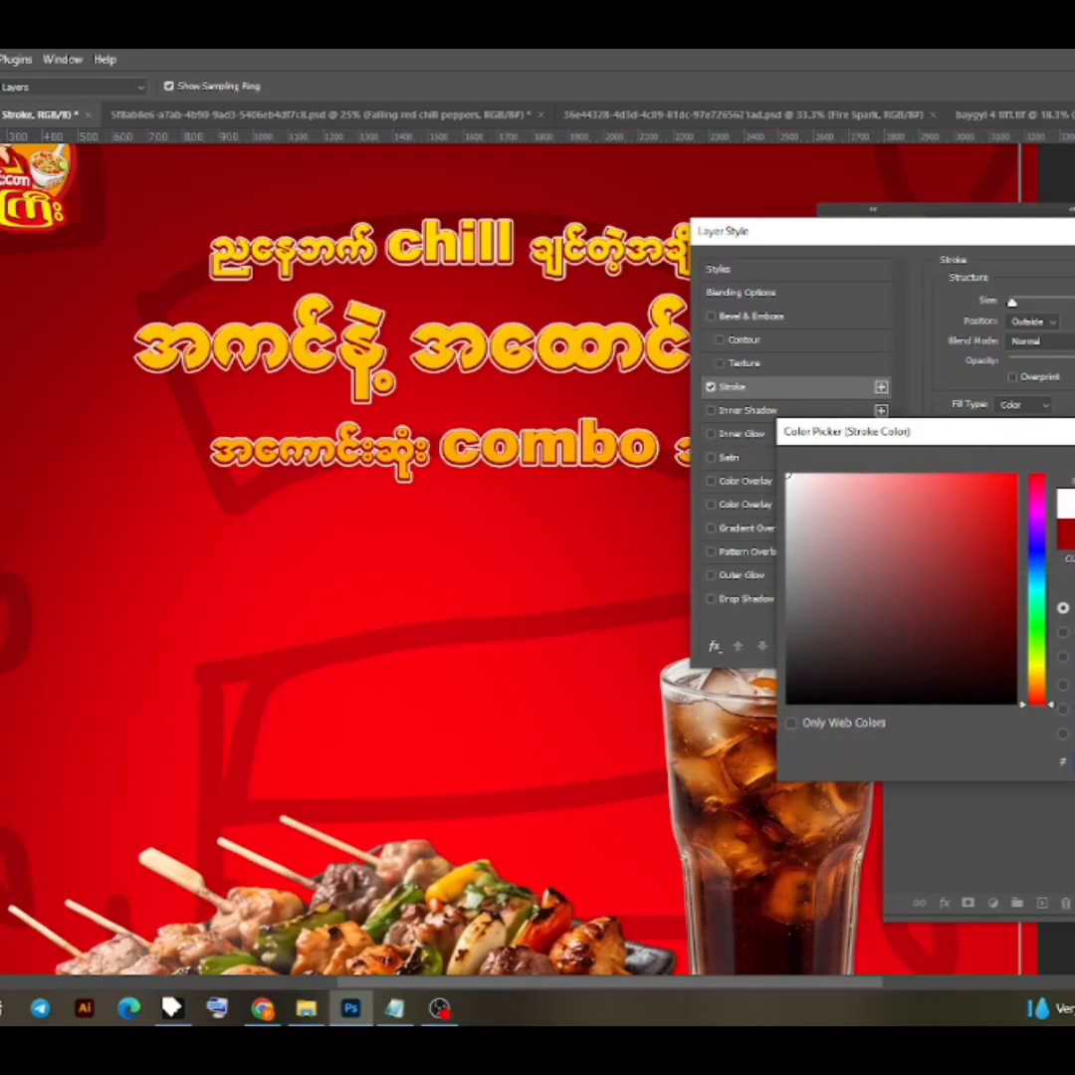
{"action": "key", "text": "Return"}
Increase the size of the white stroke around the headline by several pixels to form a thick outline
{"action": "scroll", "coordinate": [518, 558], "scroll_direction": "up", "scroll_amount": 3}
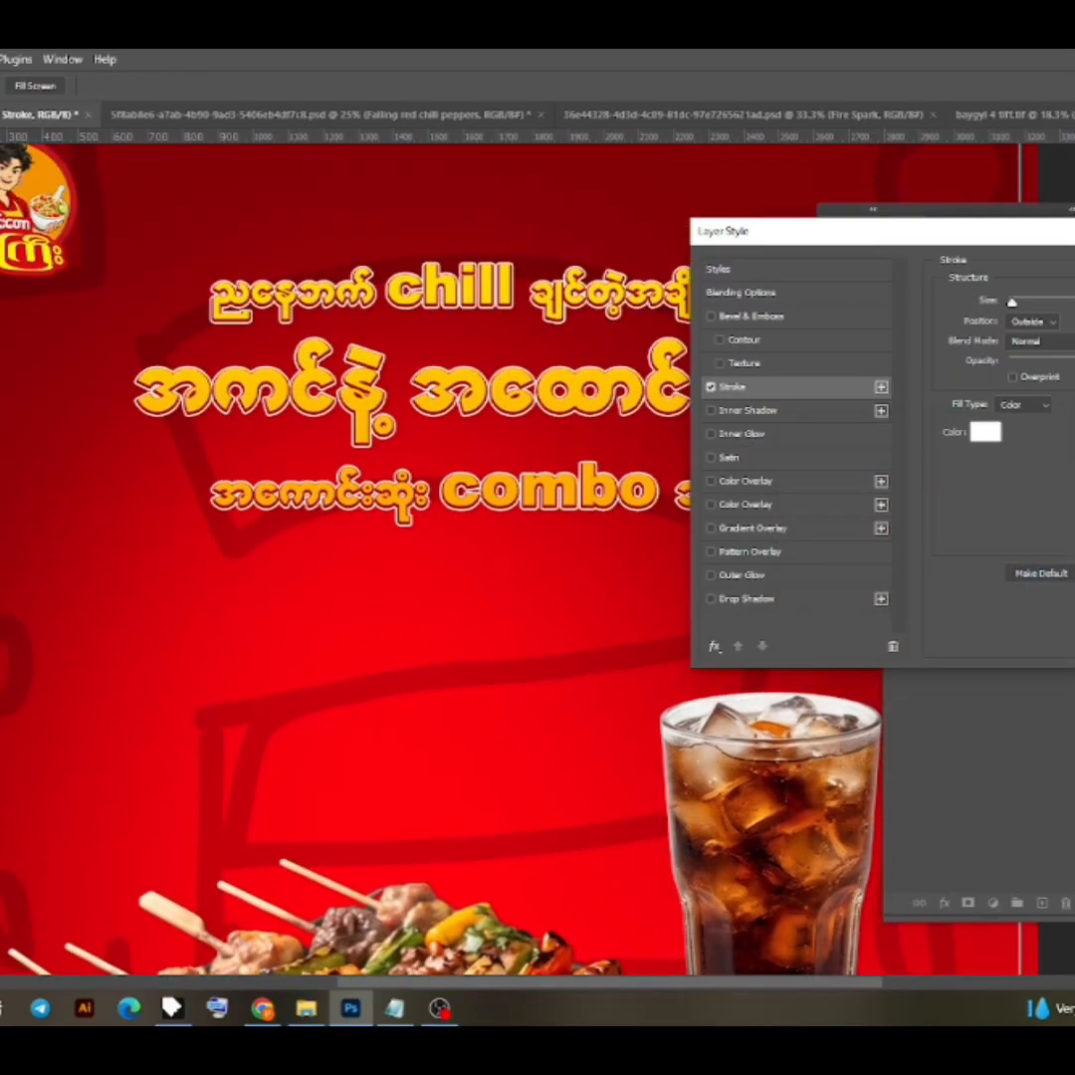
{"action": "key", "text": "Up"}
{"action": "key", "text": "Up"}
{"action": "key", "text": "Up"}
{"action": "key", "text": "Up"}
{"action": "key", "text": "Up"}
{"action": "key", "text": "Up"}
{"action": "key", "text": "Up"}
{"action": "key", "text": "Up"}
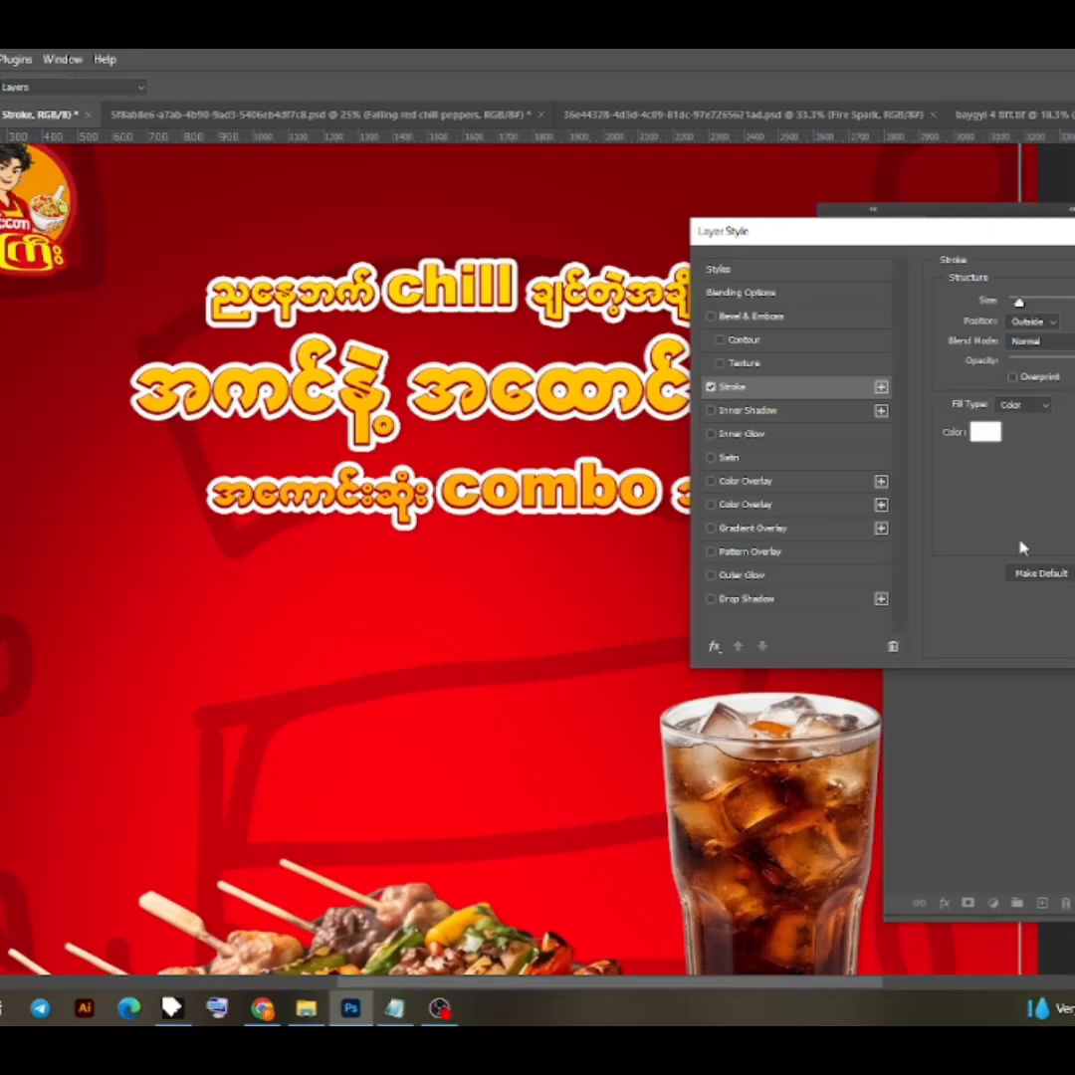
Apply the white outside stroke, separate it into its own layer below the dark red outline, and select that layer
{"action": "key", "text": "Return"}
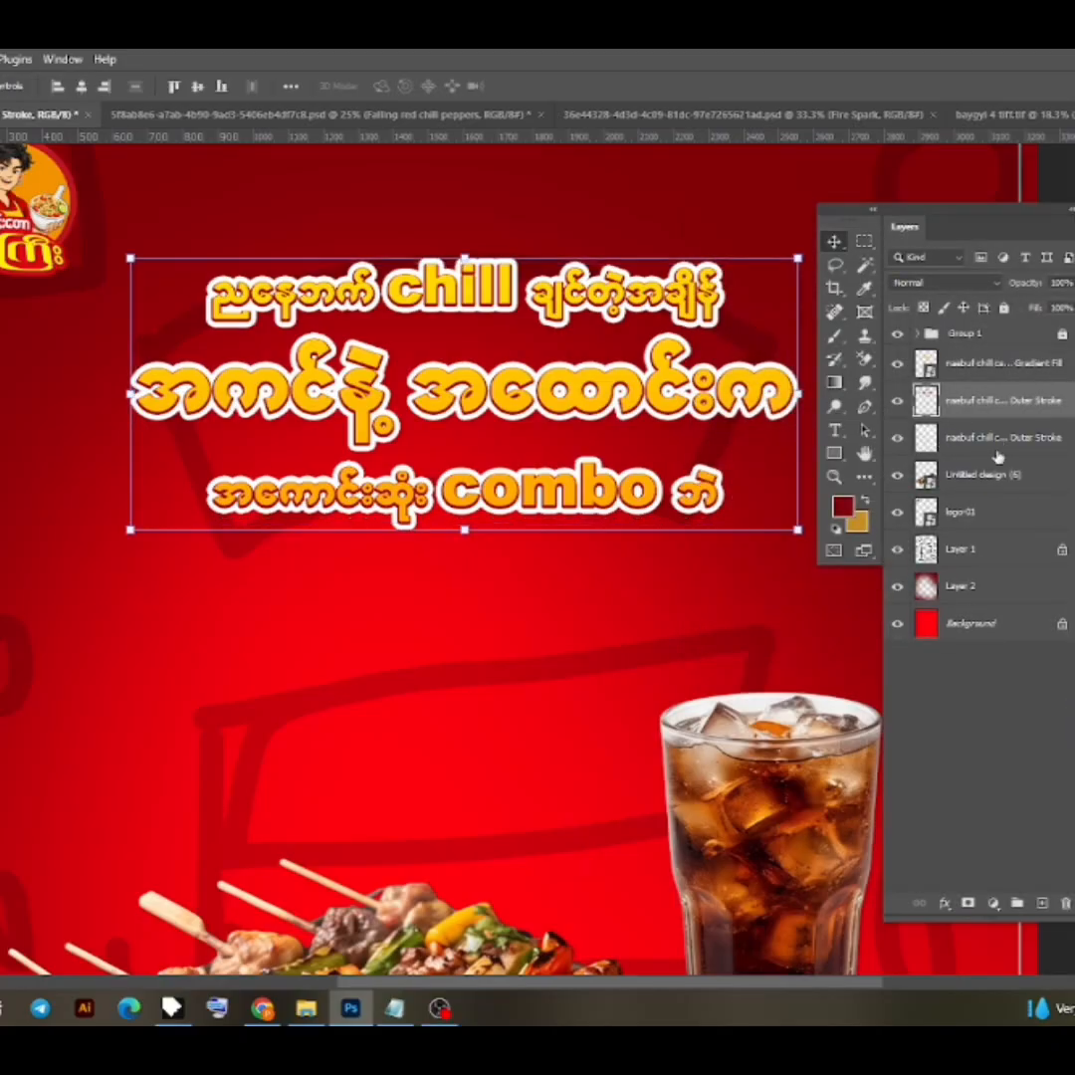
{"action": "left_click", "coordinate": [997, 446]}
{"action": "scroll", "coordinate": [601, 531], "scroll_direction": "down", "scroll_amount": 1}
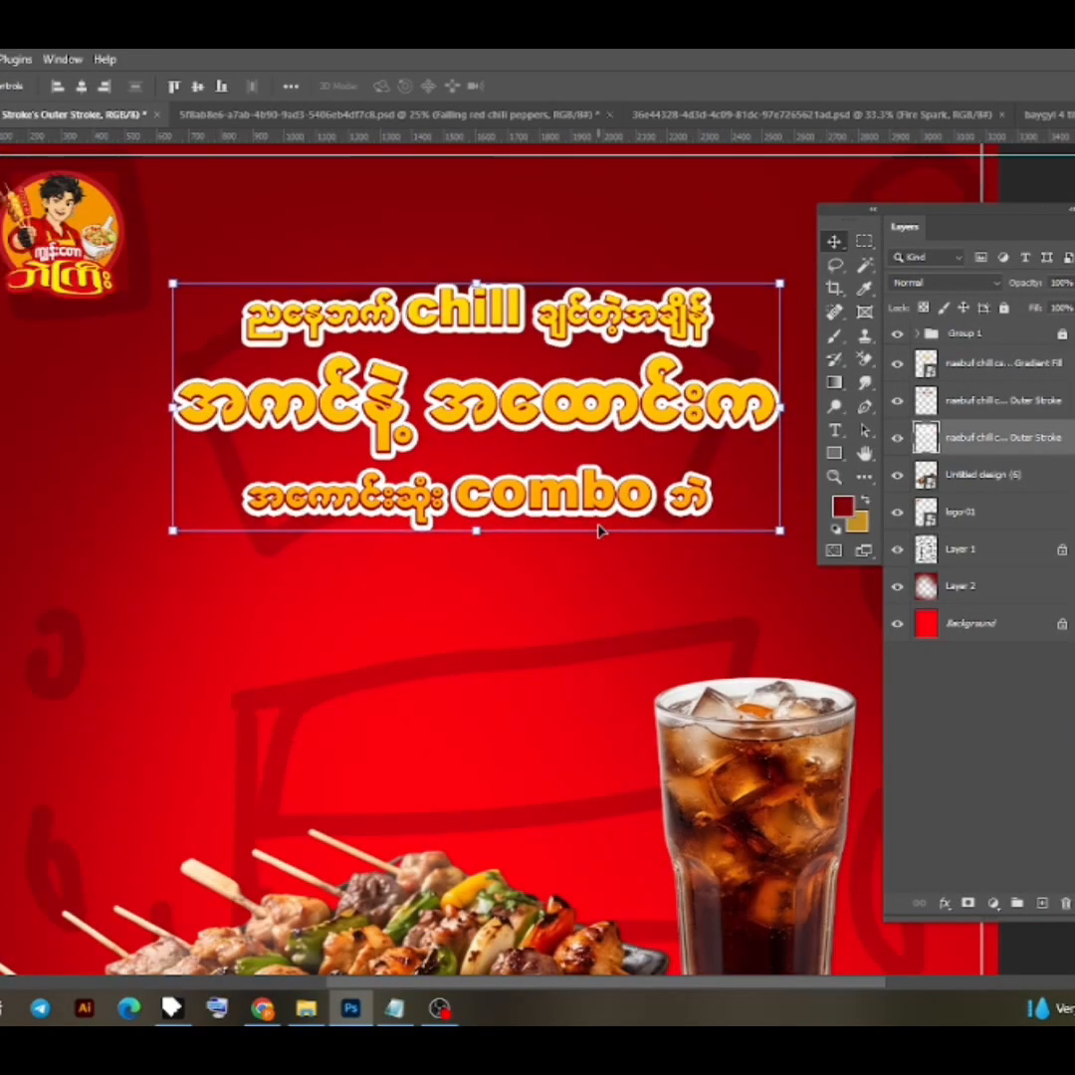
{"action": "scroll", "coordinate": [609, 558], "scroll_direction": "down", "scroll_amount": 1}
Sample white from the outline and brush it over the small red gaps inside the first large headline letters
{"action": "scroll", "coordinate": [293, 407], "scroll_direction": "up", "scroll_amount": 4}
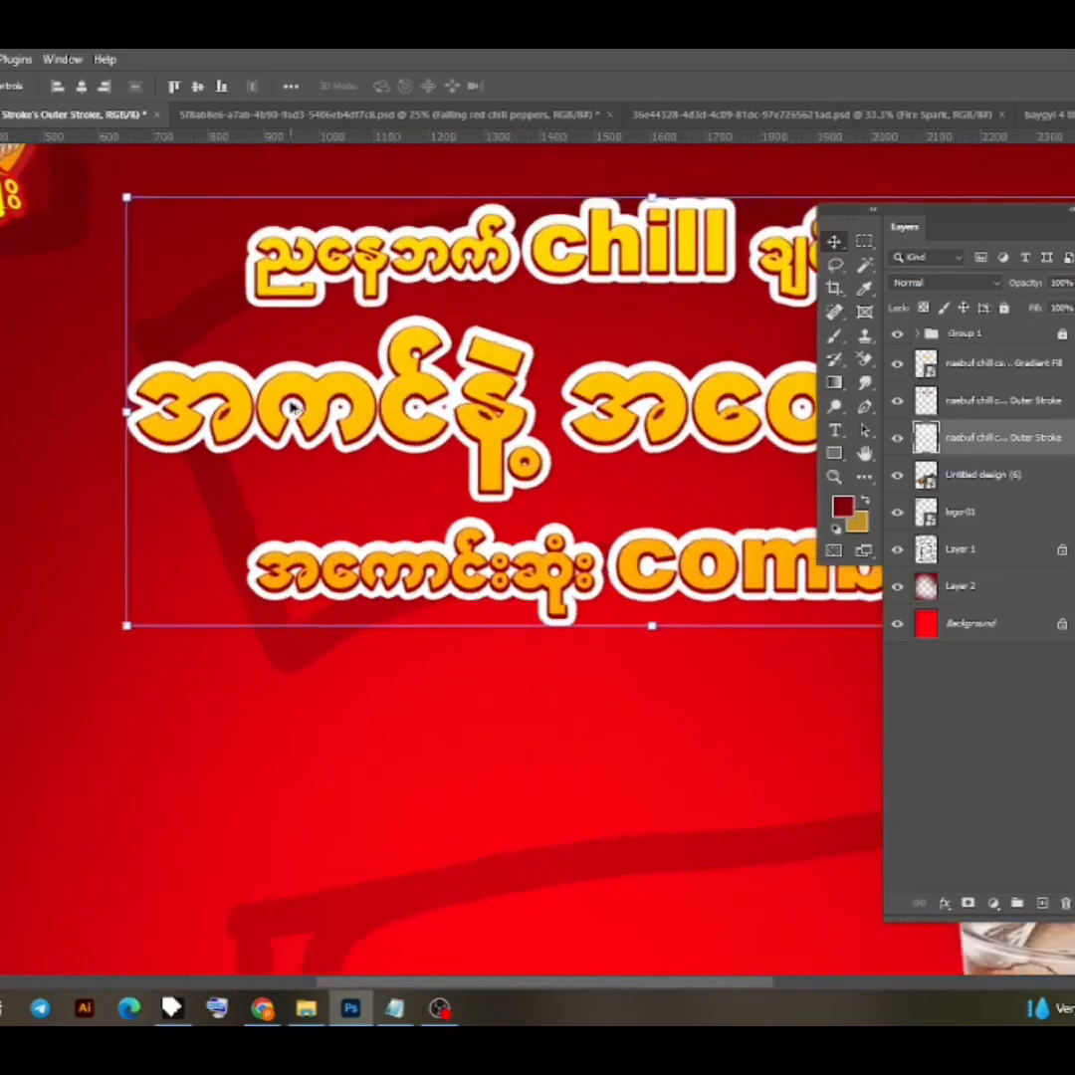
{"action": "scroll", "coordinate": [292, 407], "scroll_direction": "up", "scroll_amount": 2}
{"action": "left_click", "coordinate": [834, 338]}
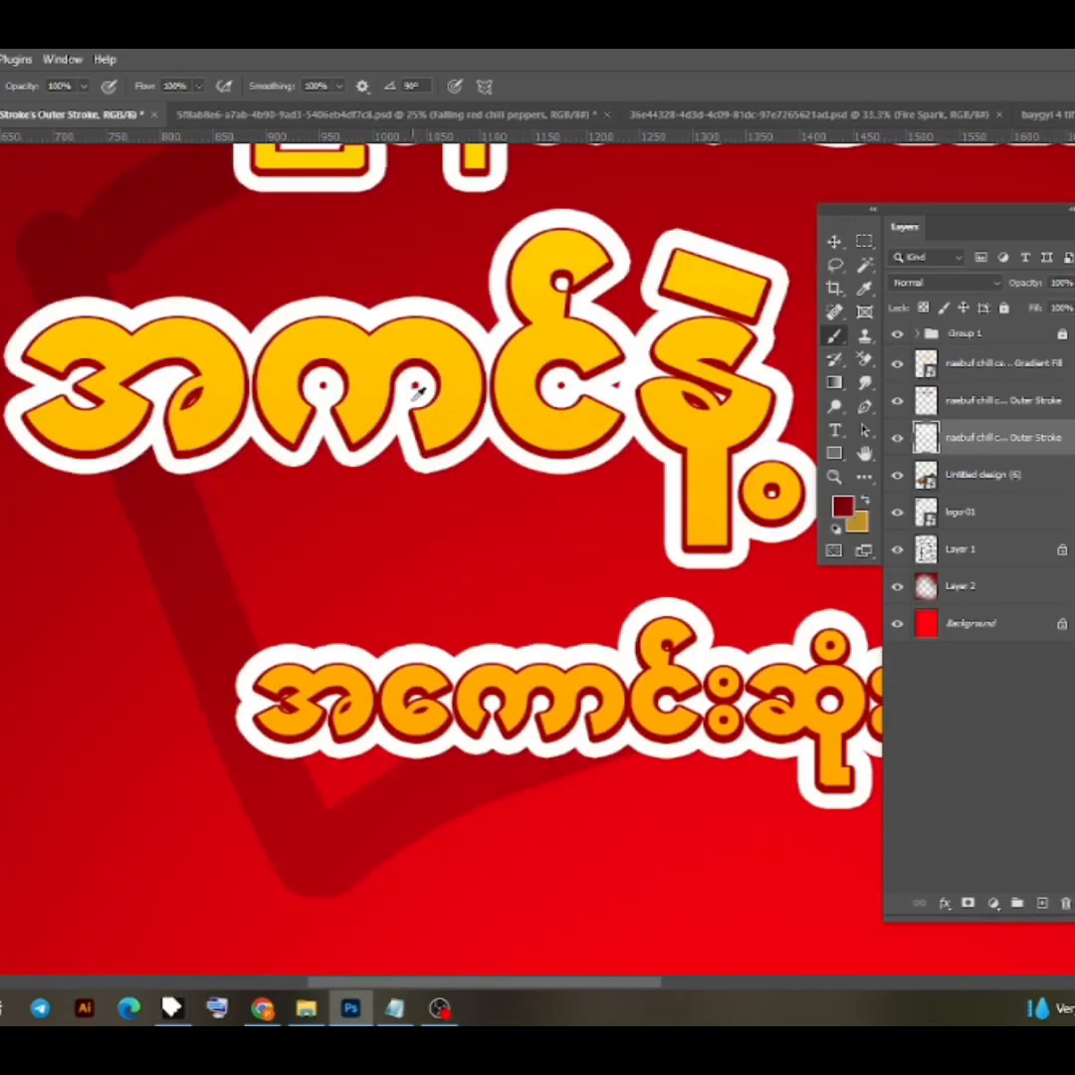
{"action": "left_click", "coordinate": [408, 396], "text": "alt"}
{"action": "left_click_drag", "start_coordinate": [411, 399], "coordinate": [229, 439]}
{"action": "mouse_move", "coordinate": [555, 404]}
{"action": "left_mouse_down"}
{"action": "mouse_move", "coordinate": [261, 514]}
{"action": "mouse_move", "coordinate": [79, 538]}
{"action": "left_mouse_up"}
{"action": "left_click_drag", "start_coordinate": [520, 488], "coordinate": [348, 529]}
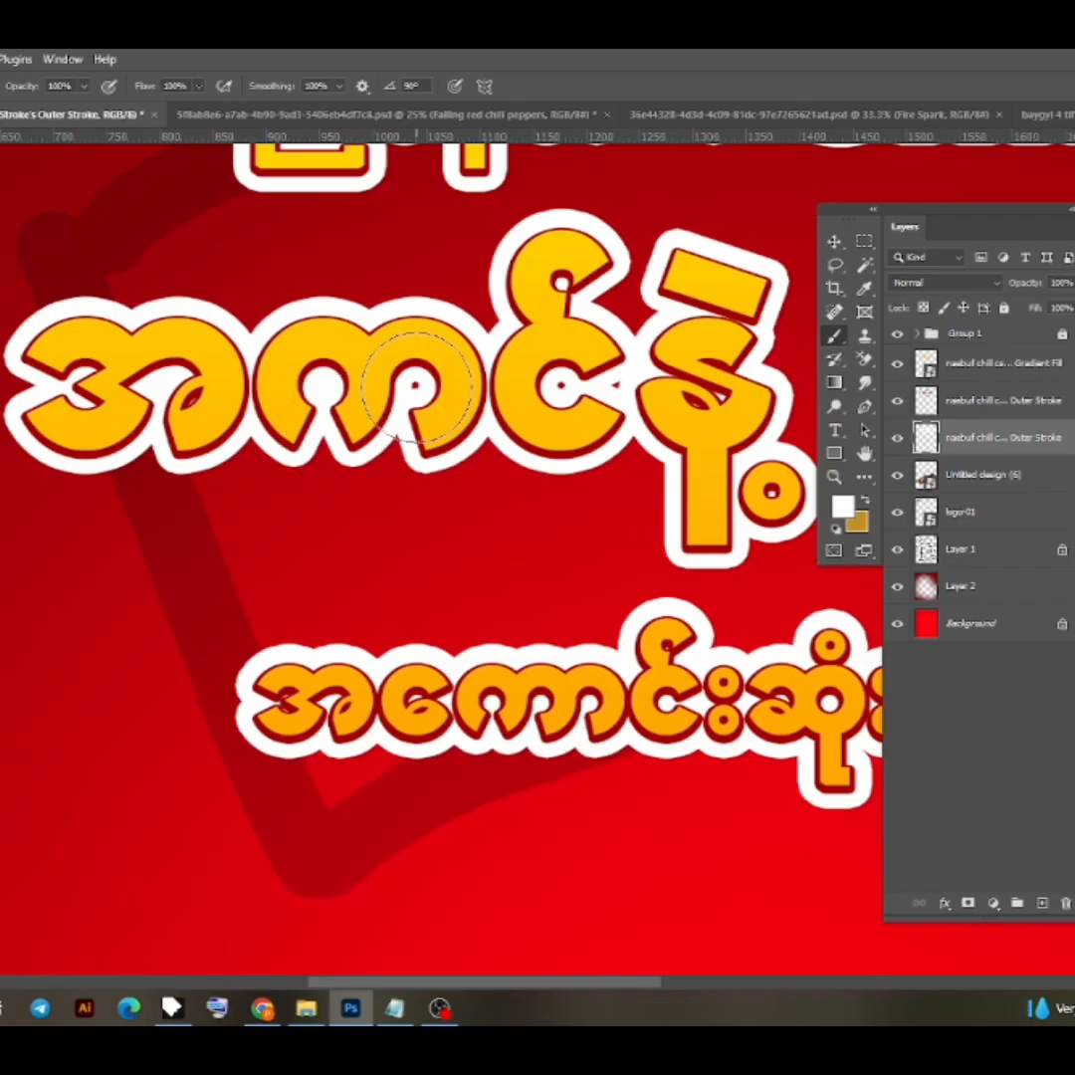
{"action": "mouse_move", "coordinate": [563, 385]}
{"action": "left_mouse_down"}
{"action": "mouse_move", "coordinate": [600, 376]}
{"action": "mouse_move", "coordinate": [581, 384]}
{"action": "left_mouse_up"}
{"action": "left_click_drag", "start_coordinate": [696, 413], "coordinate": [665, 432]}
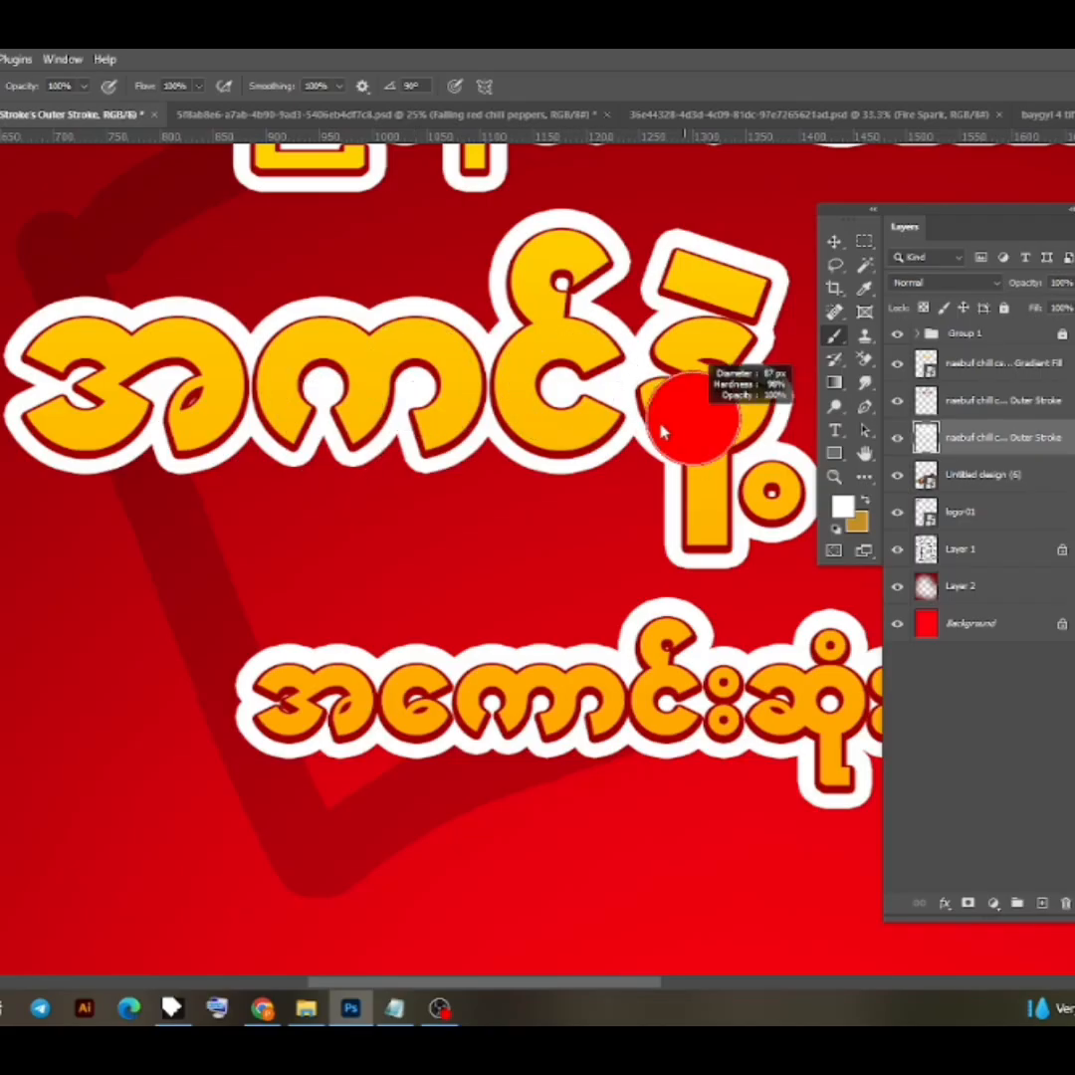
Paint white over the remaining red gaps inside the letters in the second half of the headline, and deselect its outline layer
{"action": "left_click_drag", "start_coordinate": [565, 583], "coordinate": [209, 590]}
{"action": "mouse_move", "coordinate": [802, 578]}
{"action": "left_mouse_down"}
{"action": "mouse_move", "coordinate": [535, 634]}
{"action": "mouse_move", "coordinate": [225, 657]}
{"action": "left_mouse_up"}
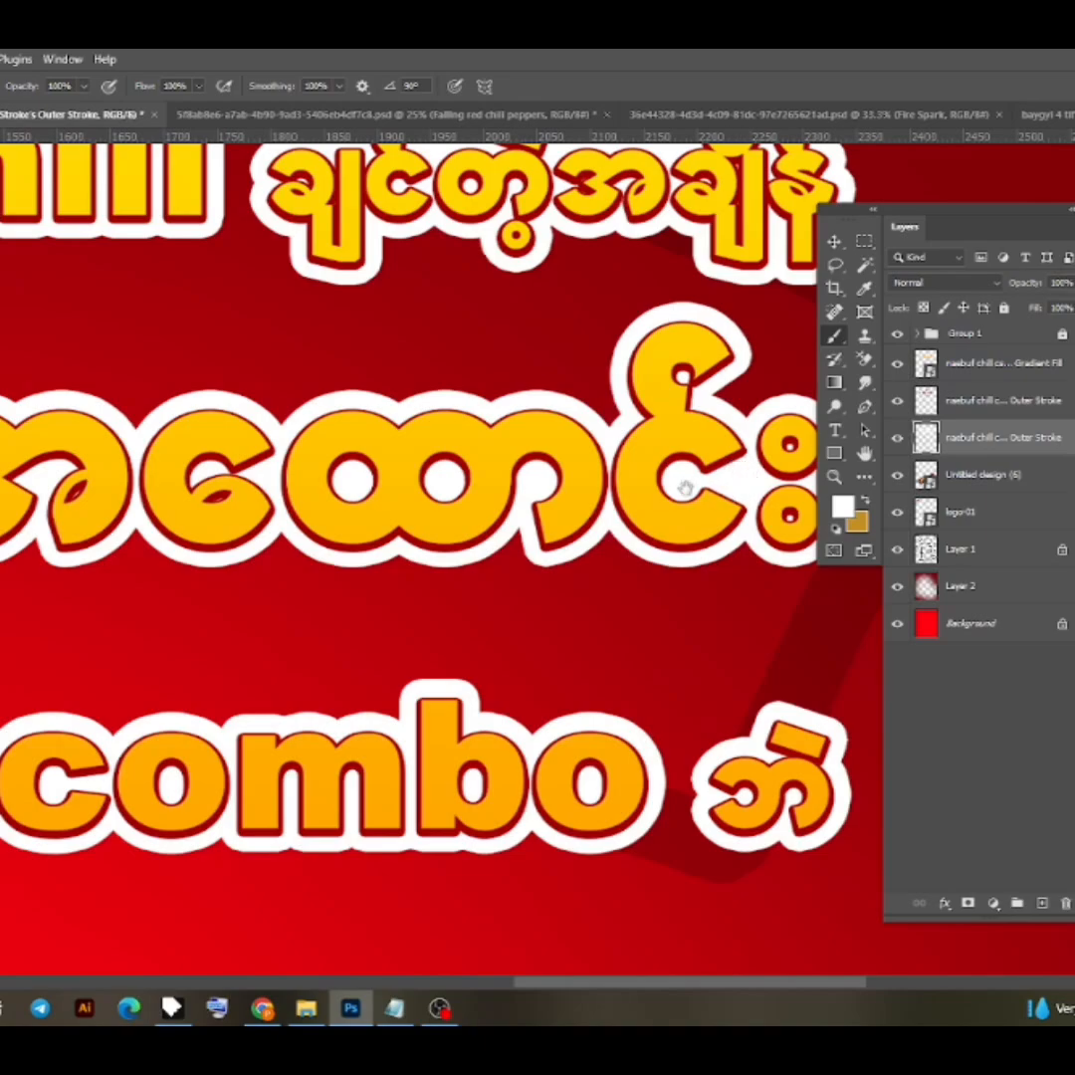
{"action": "left_click_drag", "start_coordinate": [685, 488], "coordinate": [599, 508]}
{"action": "scroll", "coordinate": [627, 511], "scroll_direction": "down", "scroll_amount": 4}
{"action": "left_click_drag", "start_coordinate": [751, 506], "coordinate": [565, 520]}
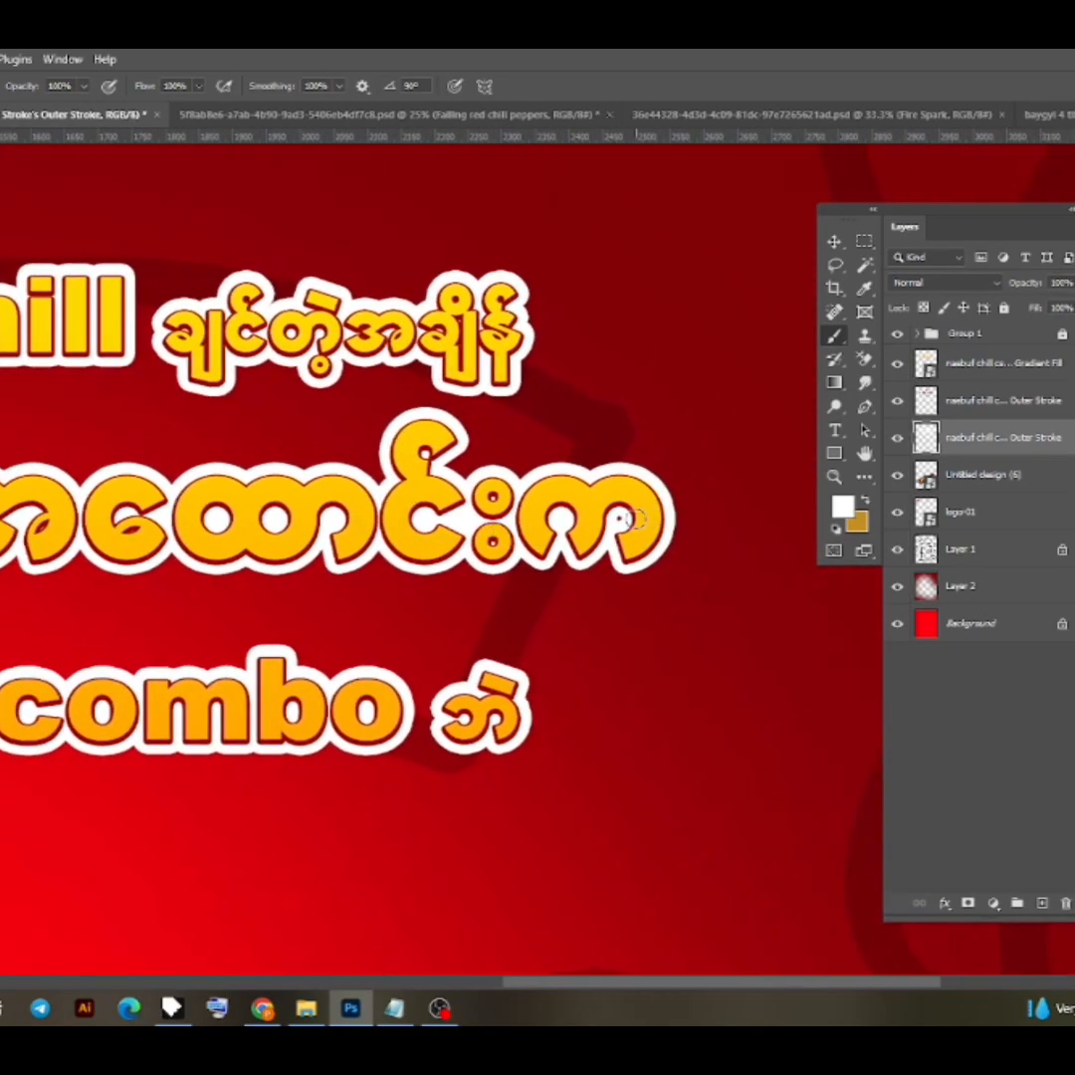
{"action": "left_click", "coordinate": [832, 243]}
{"action": "left_click", "coordinate": [674, 328]}
{"action": "scroll", "coordinate": [491, 440], "scroll_direction": "down", "scroll_amount": 5}
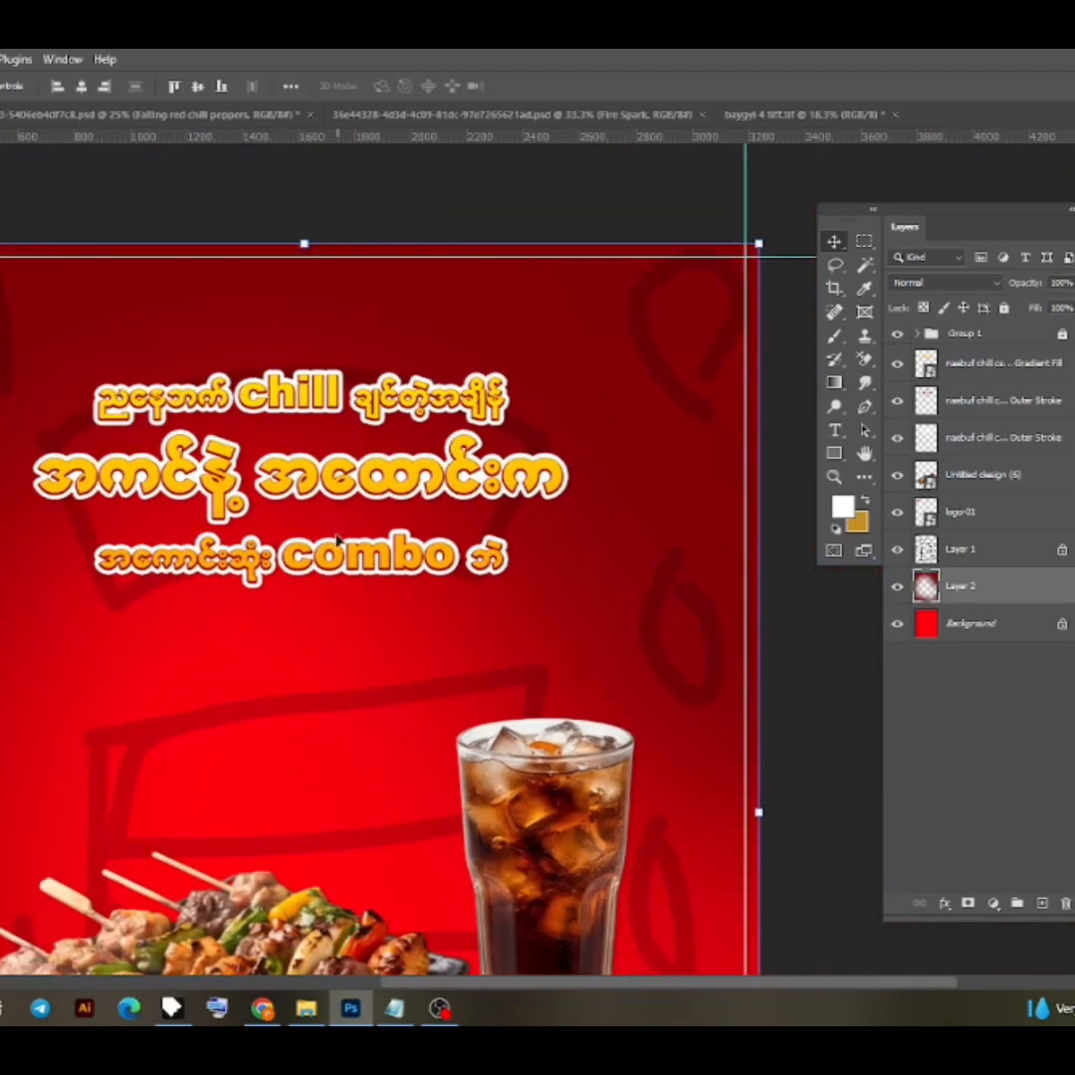
{"action": "left_click_drag", "start_coordinate": [178, 495], "coordinate": [286, 505]}
{"action": "scroll", "coordinate": [293, 503], "scroll_direction": "up", "scroll_amount": 4}
{"action": "scroll", "coordinate": [357, 486], "scroll_direction": "down", "scroll_amount": 3}
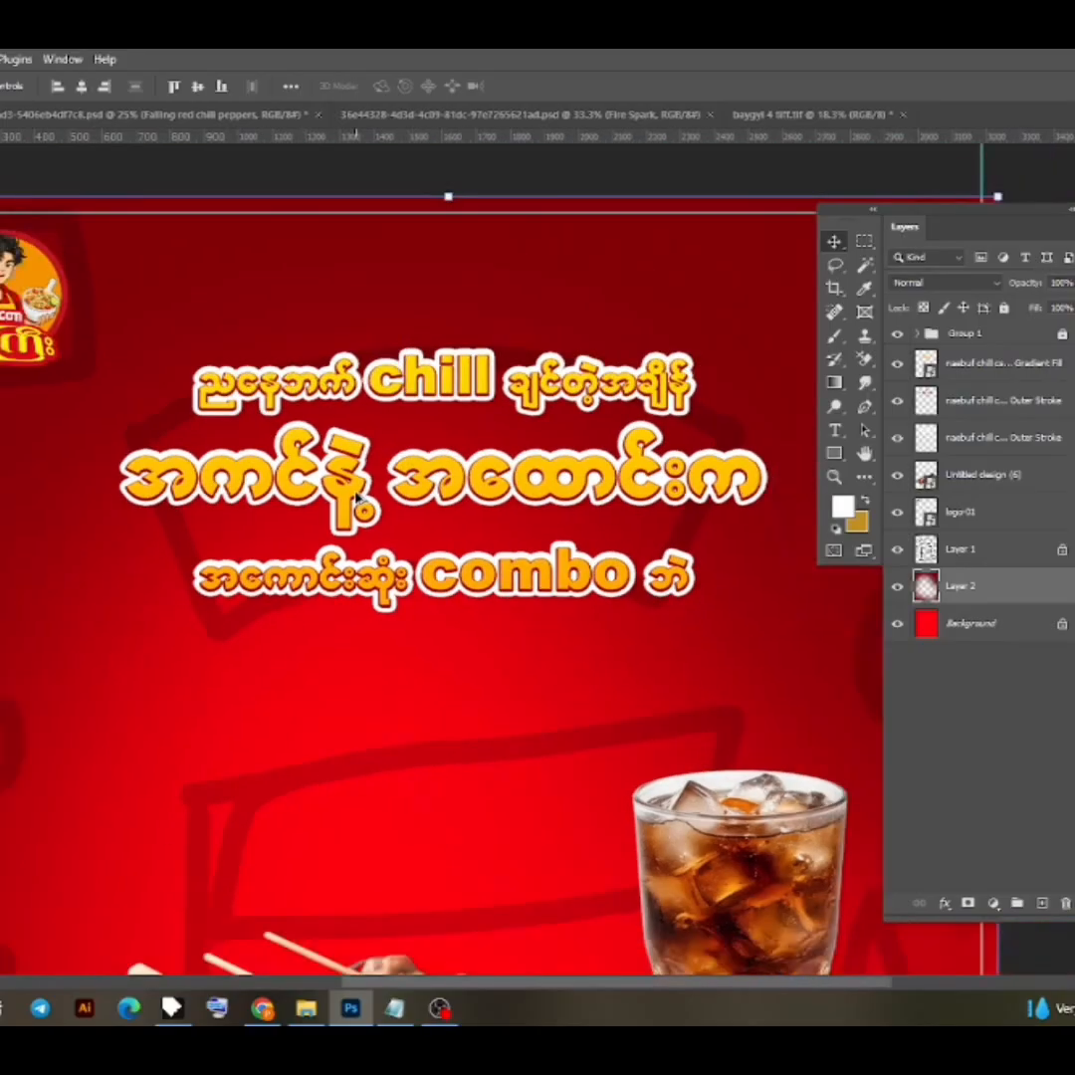
Add a Drop Shadow effect to the headline's white Outer Stroke layer
{"action": "left_click", "coordinate": [1004, 513]}
{"action": "left_click", "coordinate": [1007, 436]}
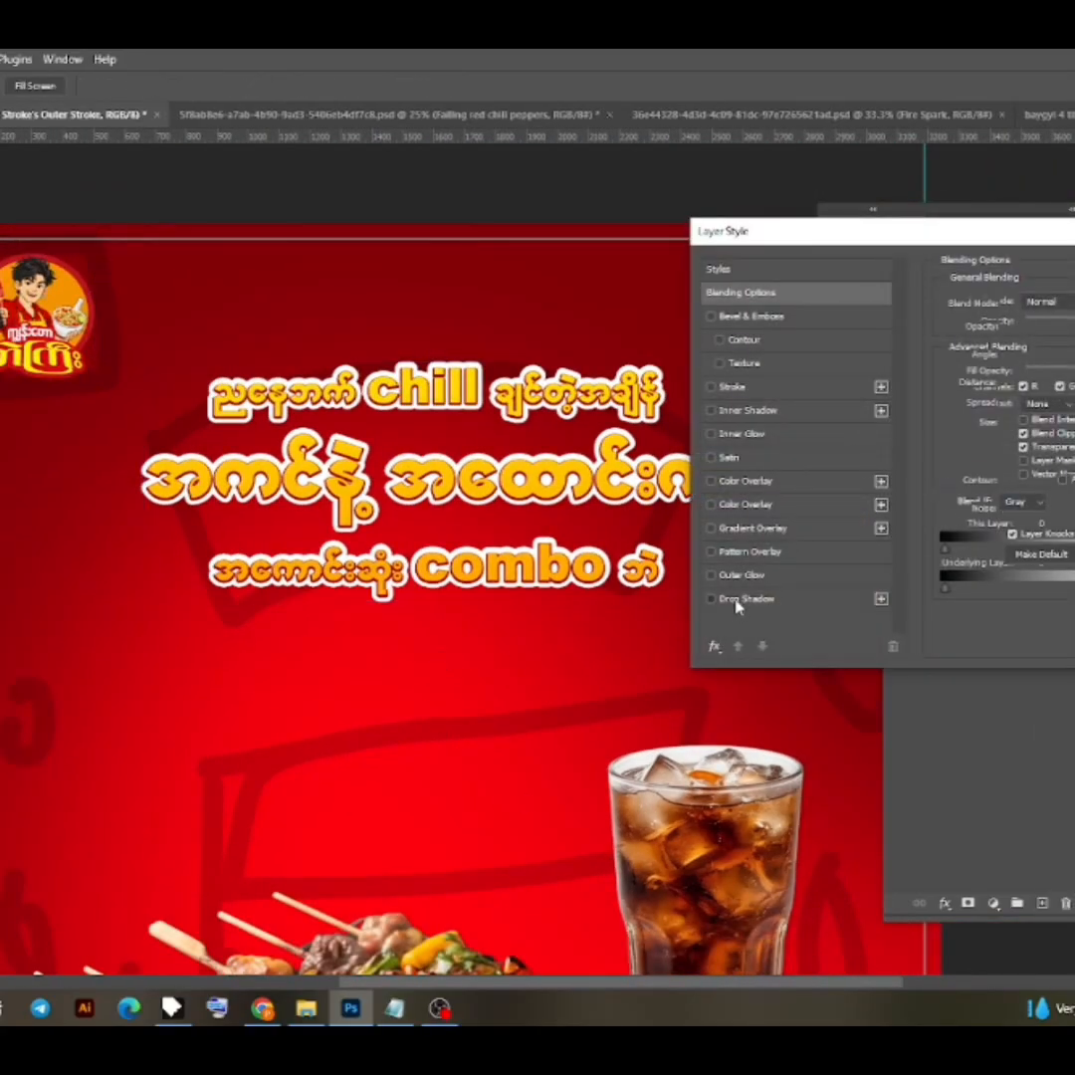
{"action": "left_click", "coordinate": [751, 600]}
Try very dark red, bright red and orange as the drop shadow colour
{"action": "left_click", "coordinate": [1074, 303]}
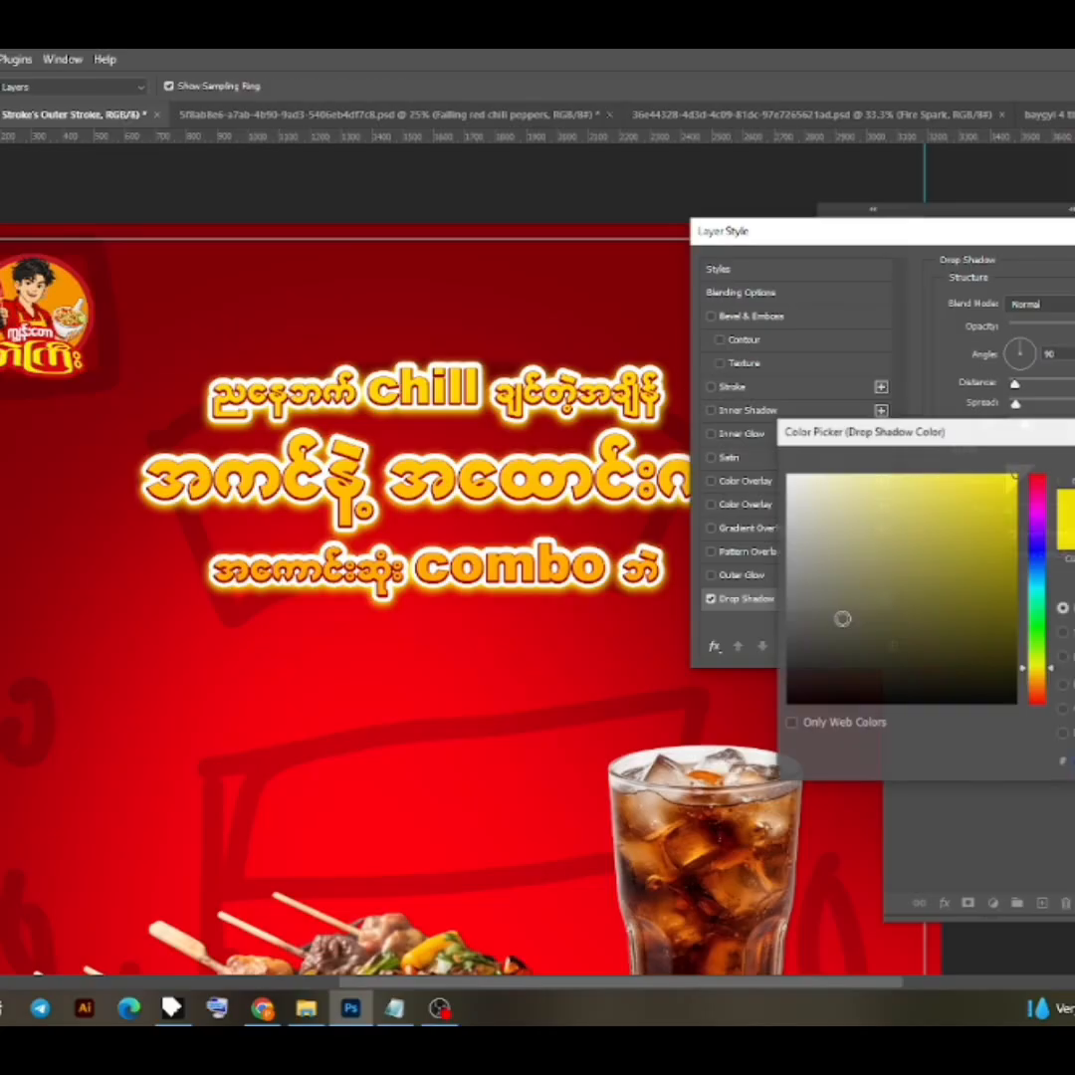
{"action": "left_click_drag", "start_coordinate": [843, 619], "coordinate": [787, 602]}
{"action": "left_click", "coordinate": [588, 269]}
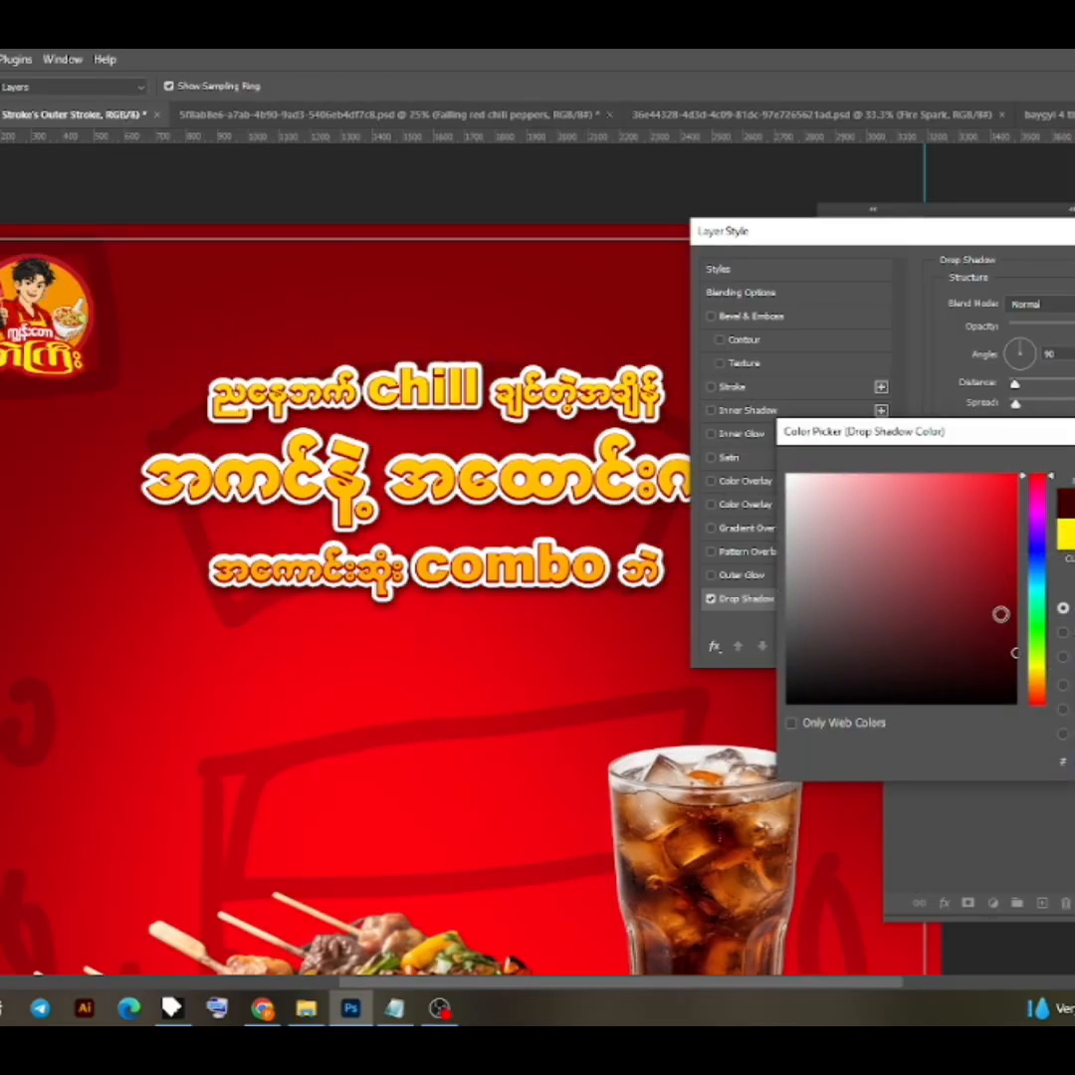
{"action": "mouse_move", "coordinate": [959, 456]}
{"action": "left_mouse_down"}
{"action": "mouse_move", "coordinate": [991, 482]}
{"action": "mouse_move", "coordinate": [1039, 465]}
{"action": "left_mouse_up"}
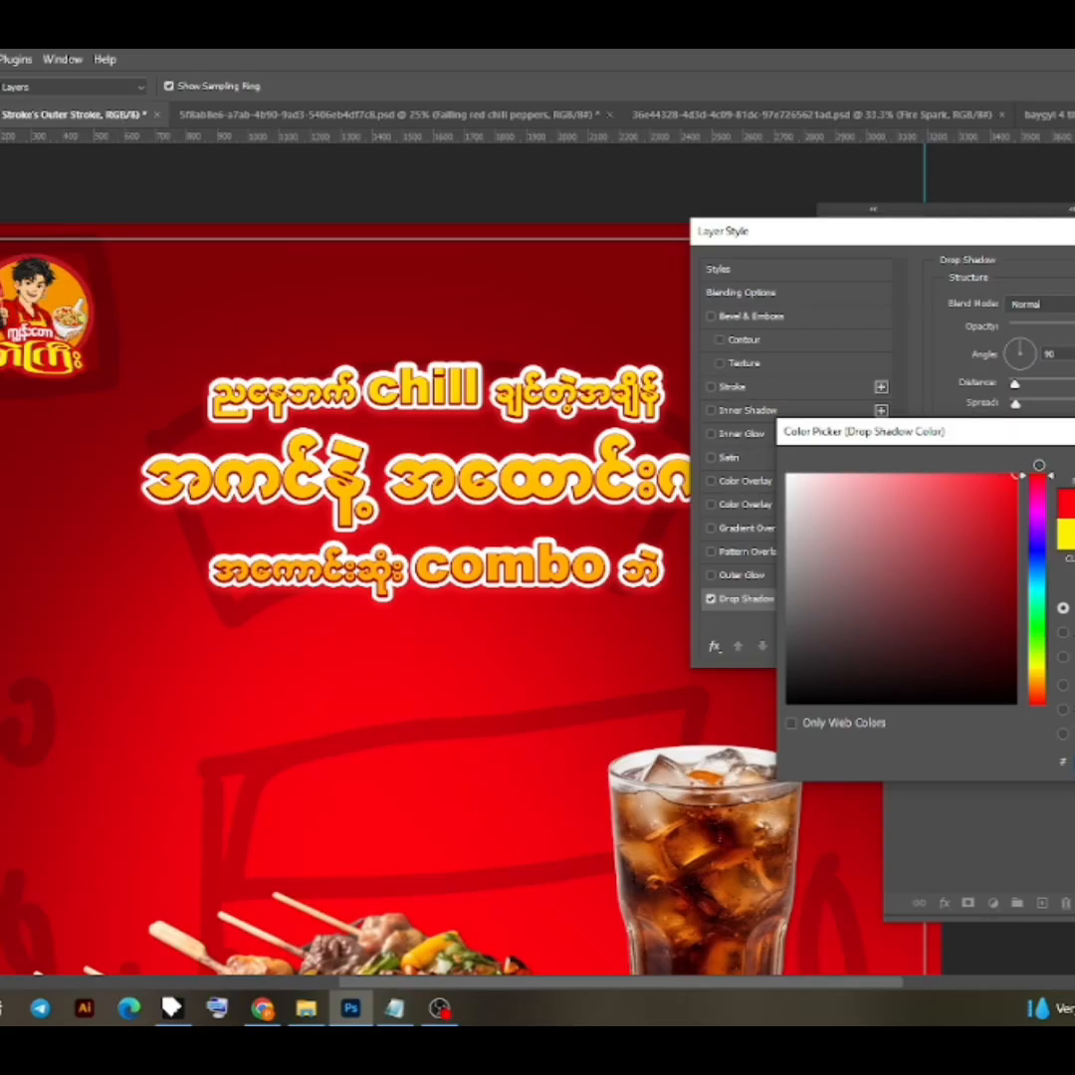
{"action": "left_click", "coordinate": [1040, 681]}
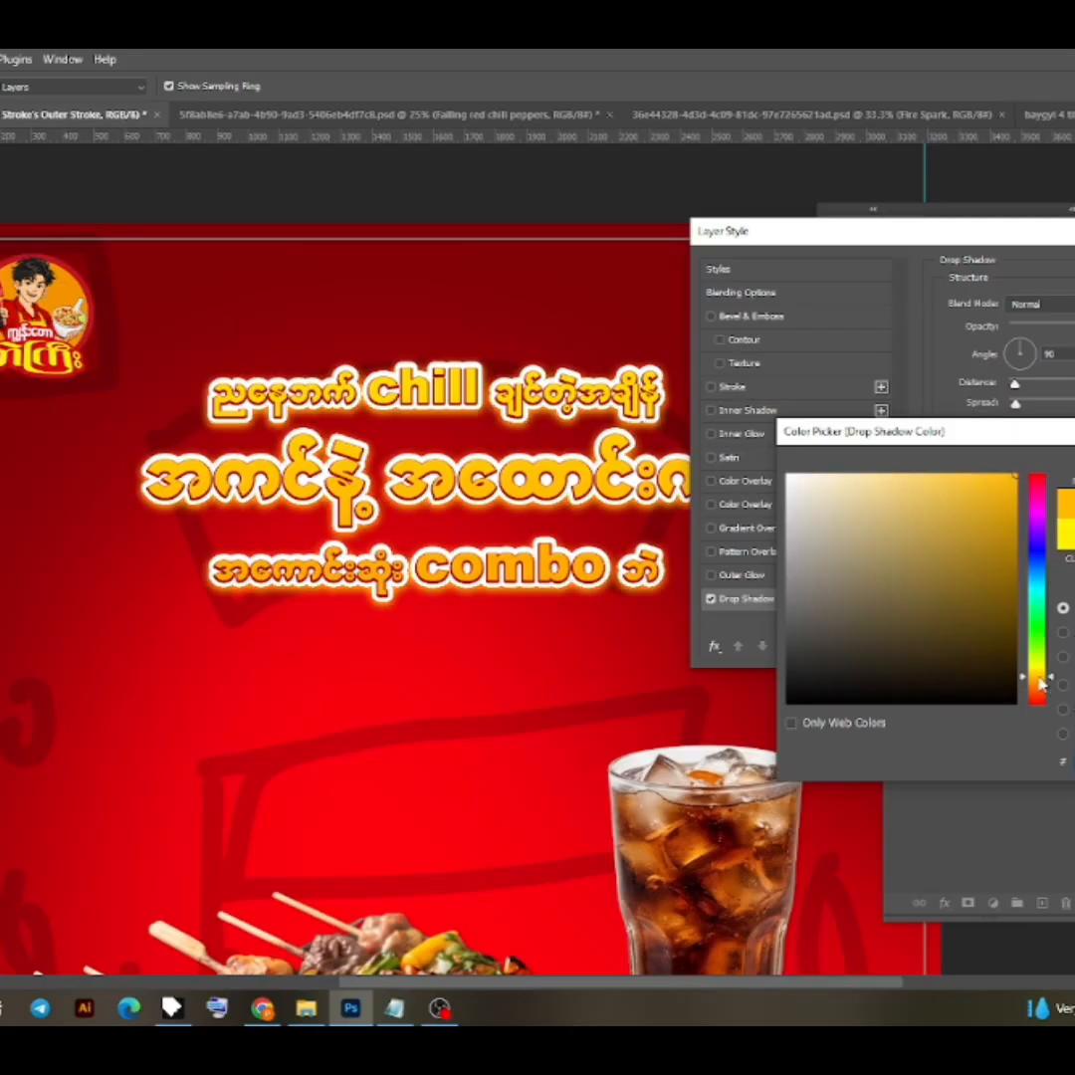
{"action": "key", "text": "Return"}
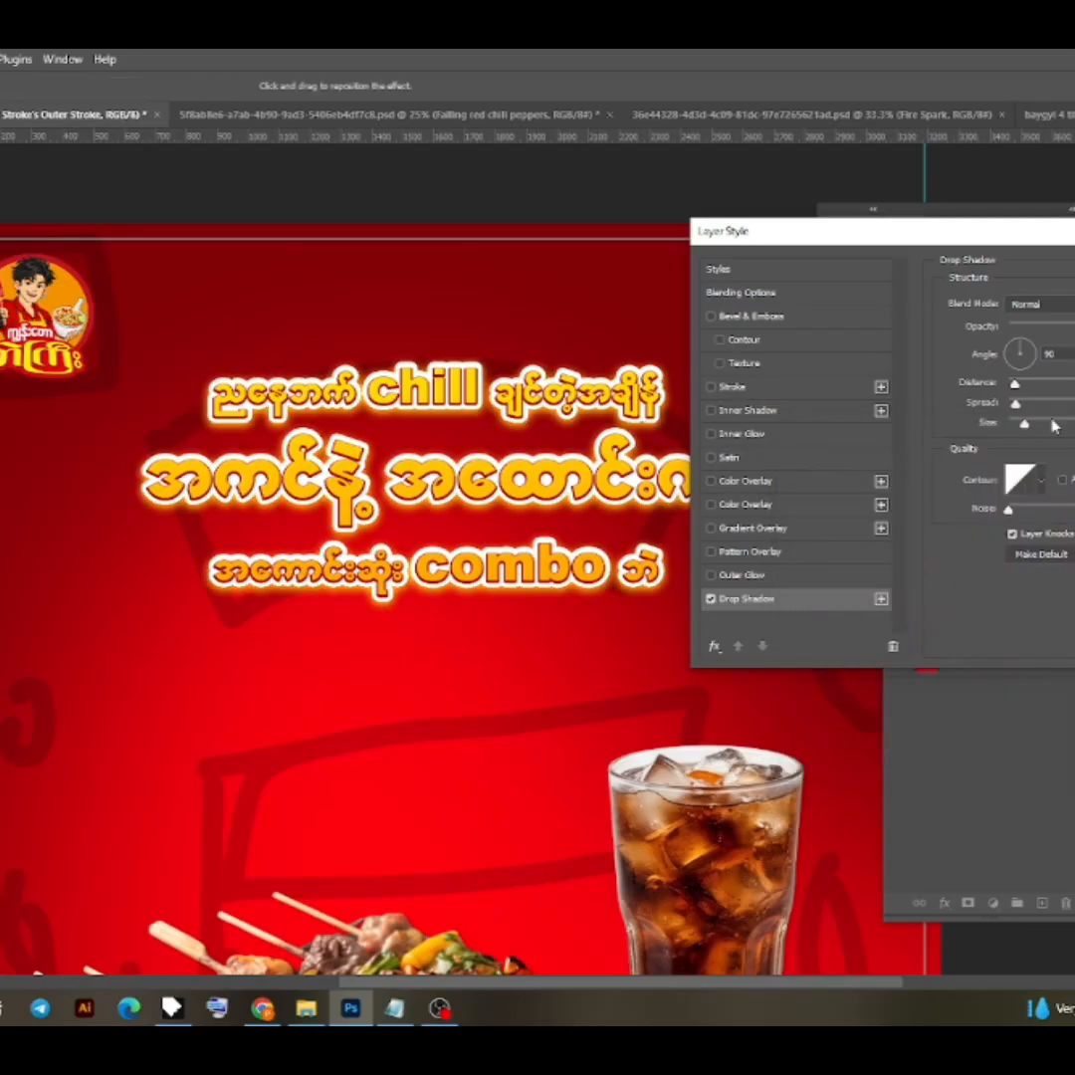
Fine-tune the drop shadow's size and spread, set its colour to very dark red, and apply the effect
{"action": "mouse_move", "coordinate": [1024, 425]}
{"action": "left_mouse_down"}
{"action": "mouse_move", "coordinate": [1013, 386]}
{"action": "mouse_move", "coordinate": [1015, 425]}
{"action": "left_mouse_up"}
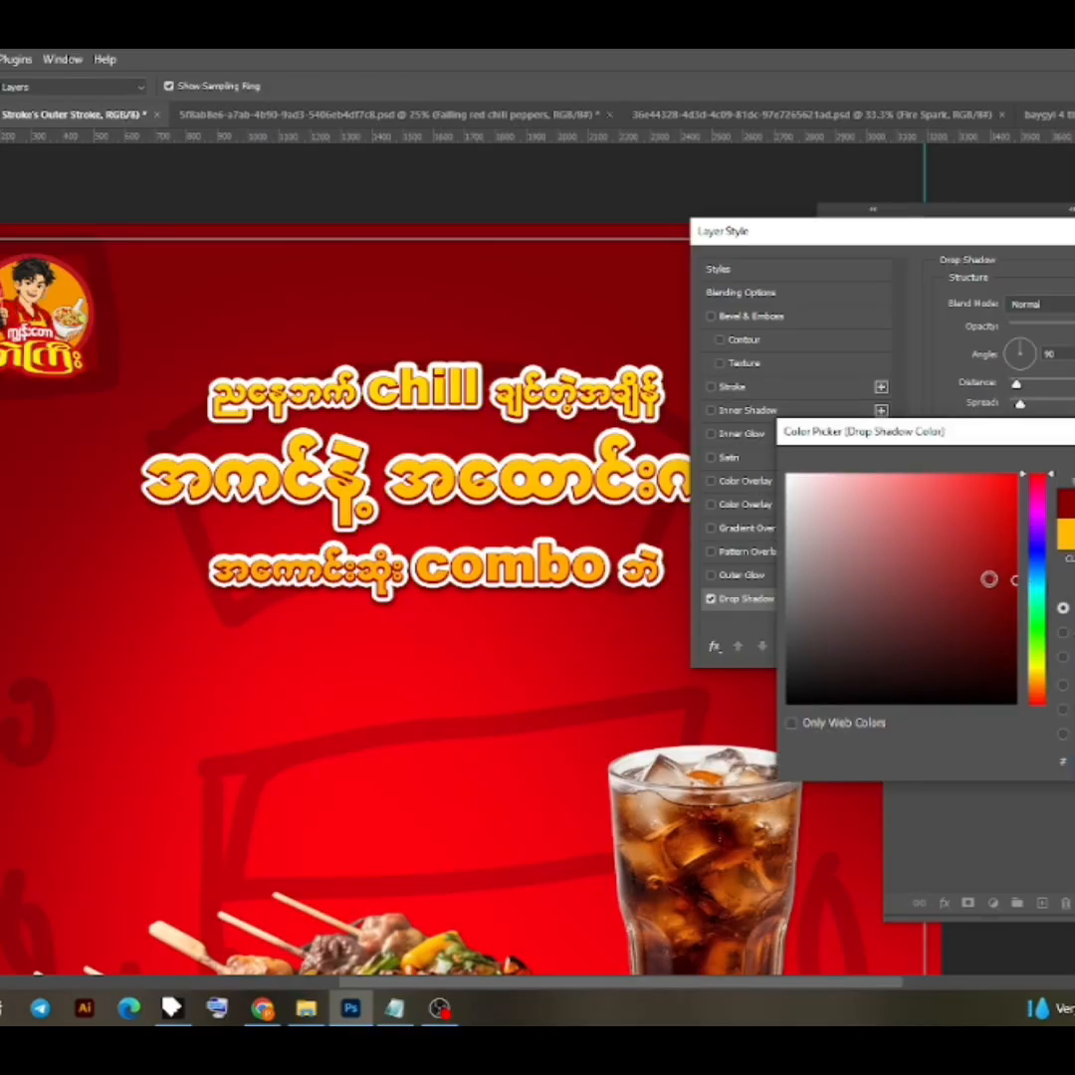
{"action": "left_click_drag", "start_coordinate": [1014, 605], "coordinate": [1000, 625]}
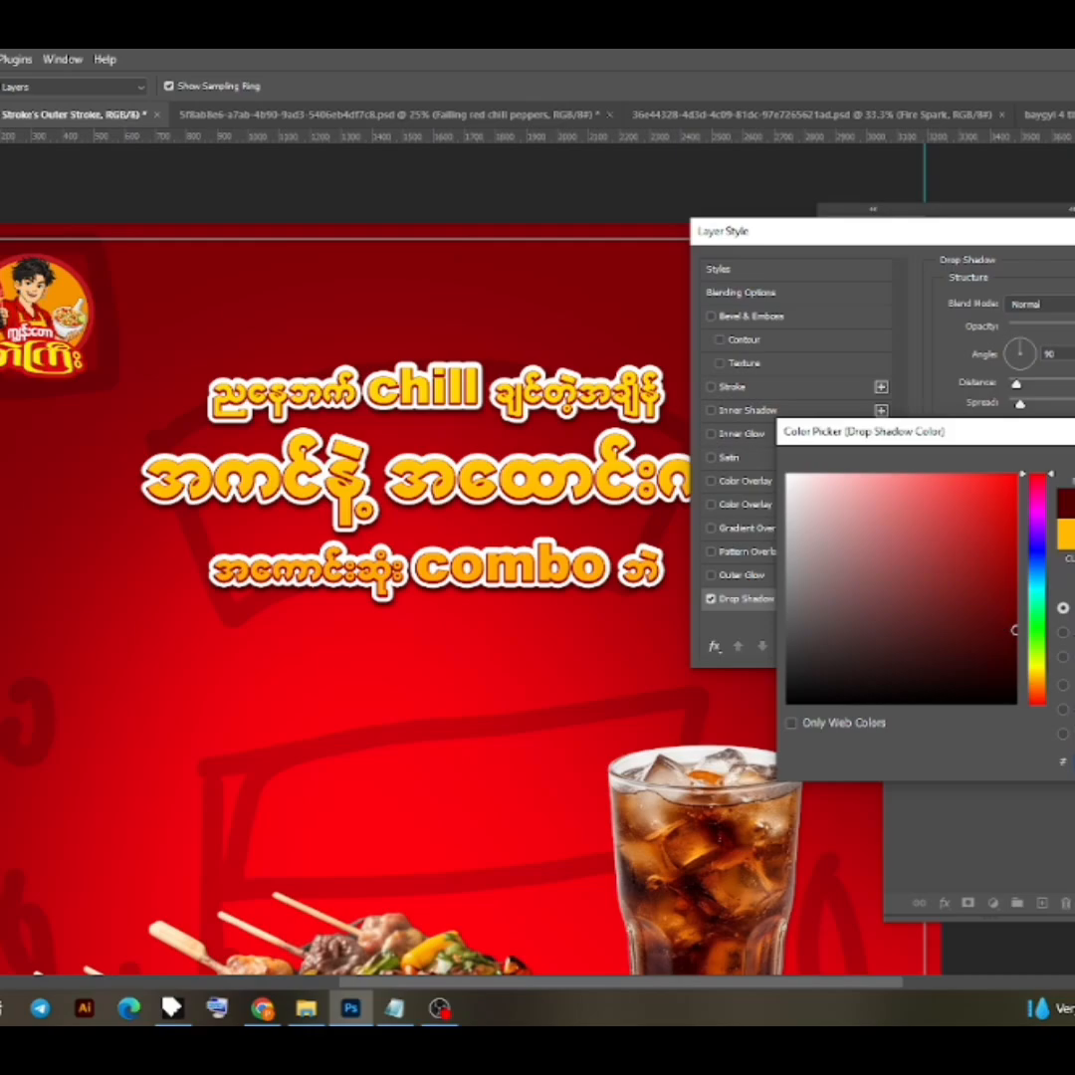
{"action": "key", "text": "Return"}
{"action": "key", "text": "Return"}
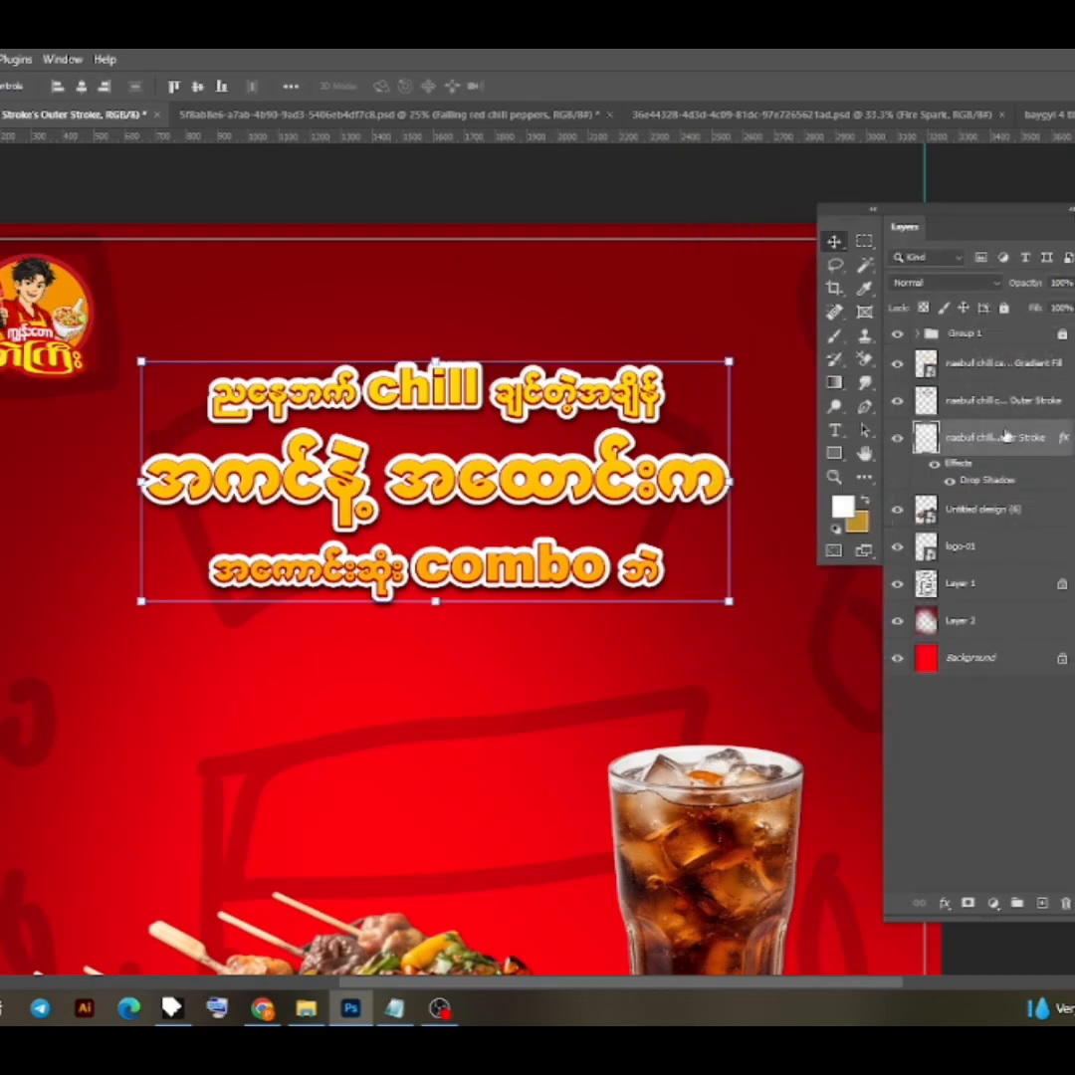
{"action": "scroll", "coordinate": [627, 546], "scroll_direction": "down", "scroll_amount": 2}
{"action": "left_click", "coordinate": [578, 262]}
{"action": "scroll", "coordinate": [582, 637], "scroll_direction": "down", "scroll_amount": 3}
{"action": "scroll", "coordinate": [542, 657], "scroll_direction": "up", "scroll_amount": 4}
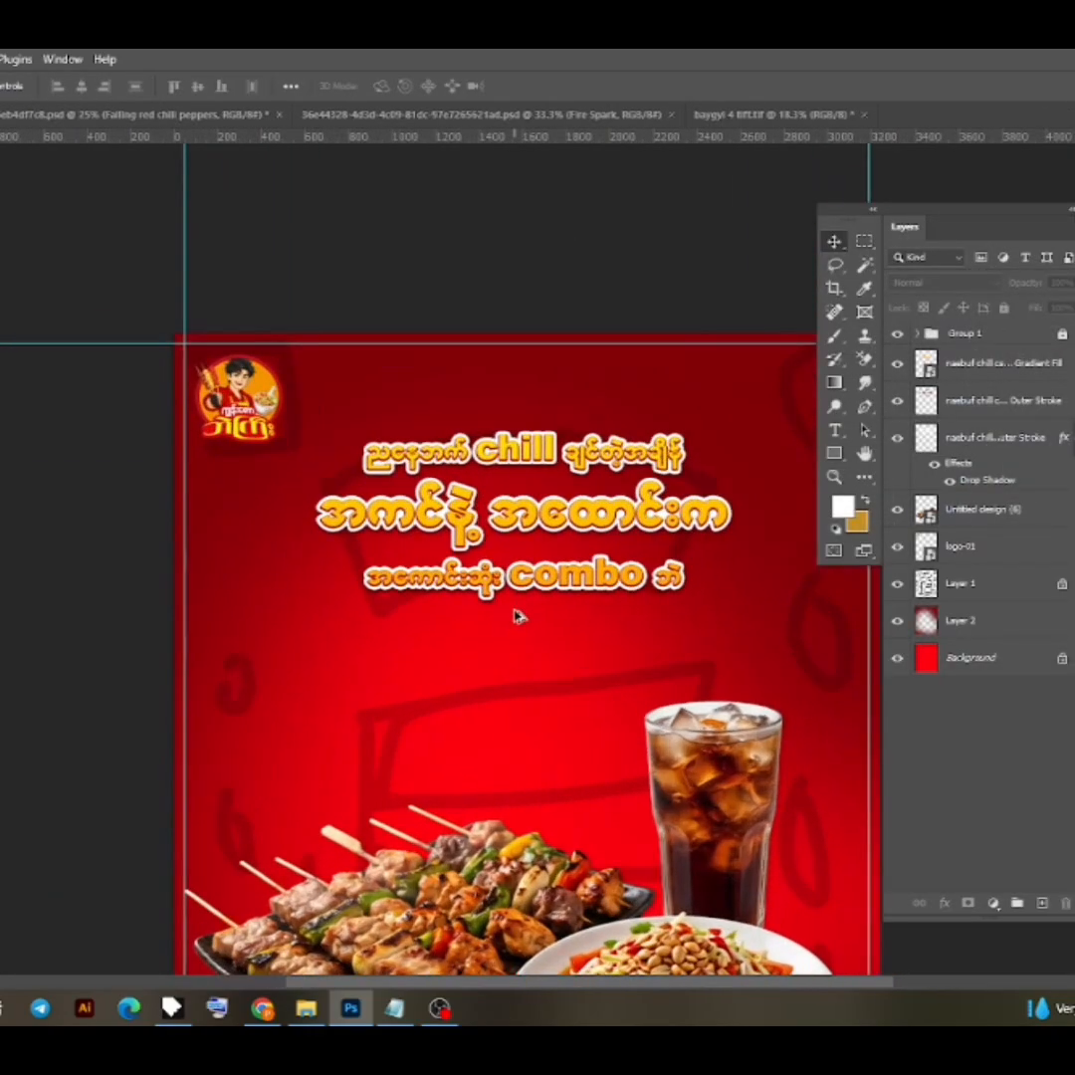
Enlarge the three headline layers together to about 117.39% and convert them into a single smart object
{"action": "left_click", "coordinate": [1014, 360]}
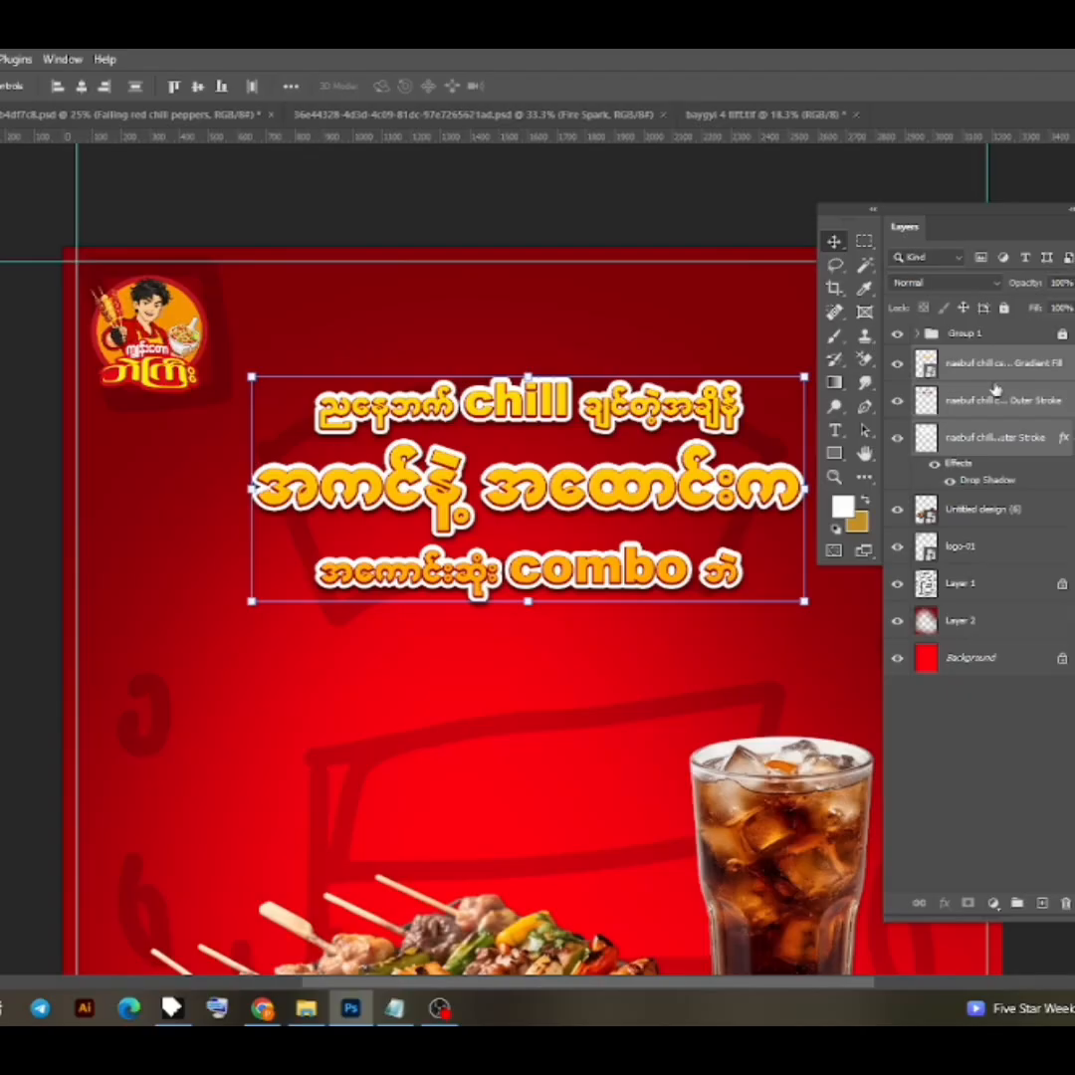
{"action": "scroll", "coordinate": [580, 567], "scroll_direction": "down", "scroll_amount": 2}
{"action": "mouse_move", "coordinate": [535, 816]}
{"action": "left_mouse_down"}
{"action": "mouse_move", "coordinate": [533, 852]}
{"action": "mouse_move", "coordinate": [535, 844]}
{"action": "left_mouse_up"}
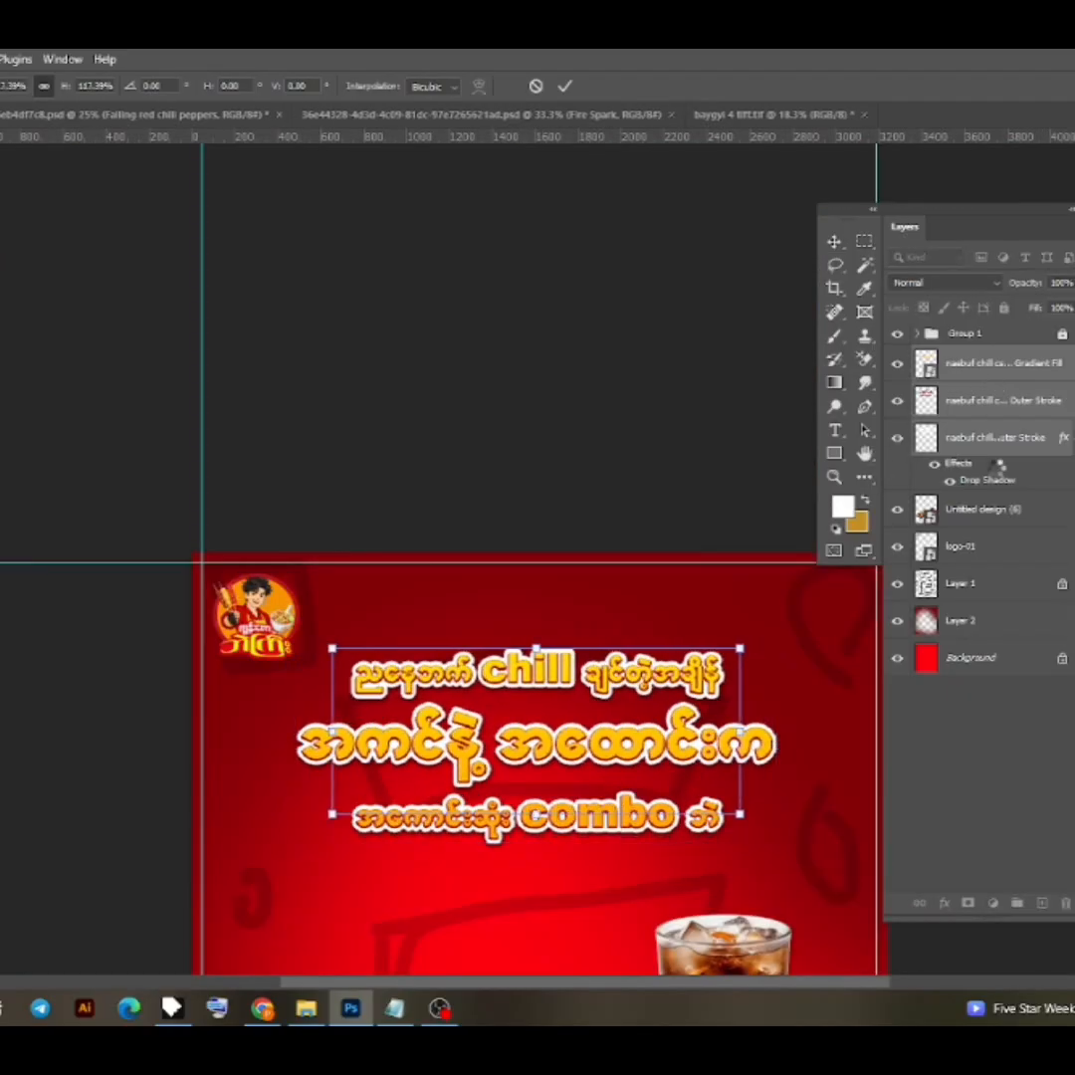
{"action": "key", "text": "Return"}
{"action": "right_click", "coordinate": [1029, 382]}
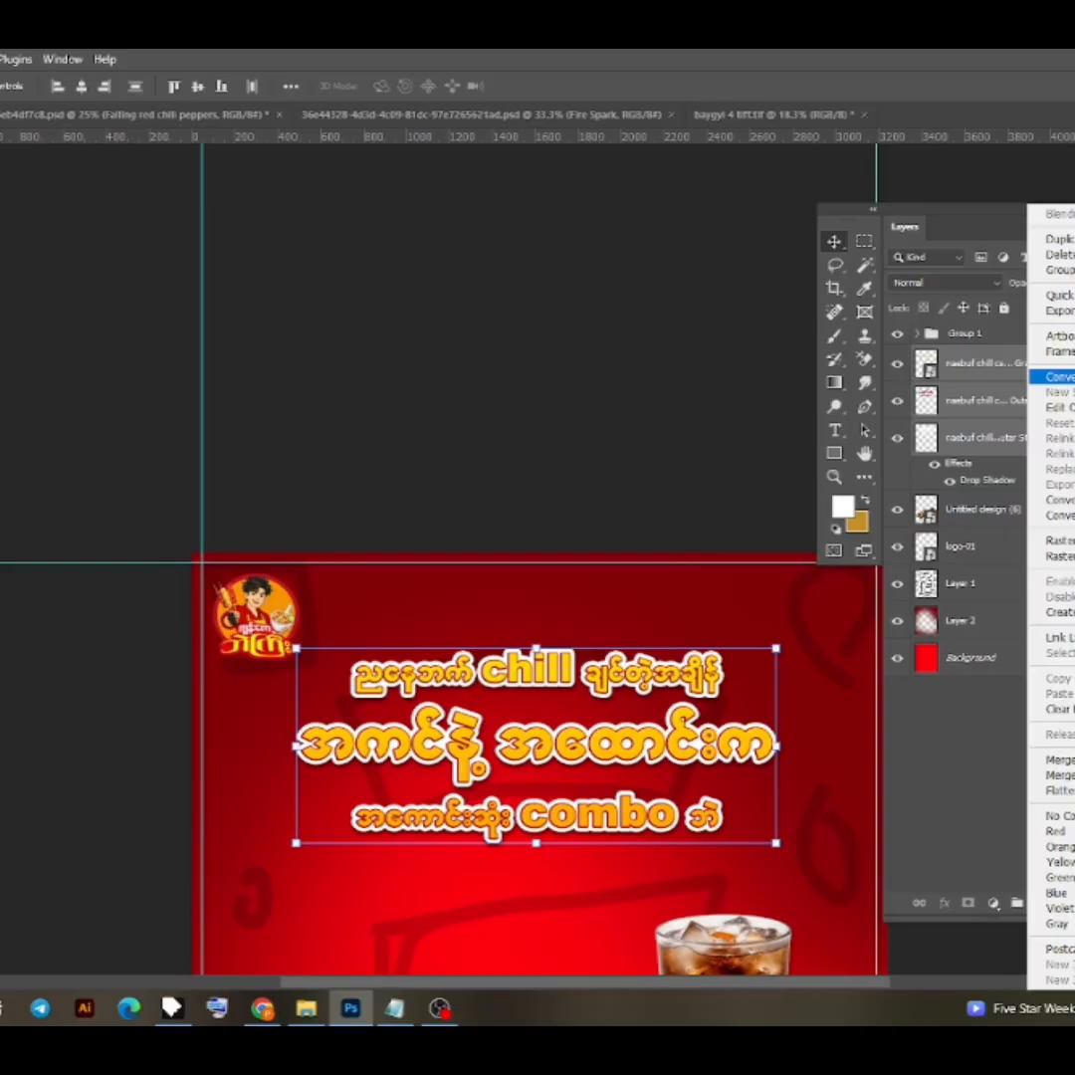
{"action": "left_click", "coordinate": [1053, 376]}
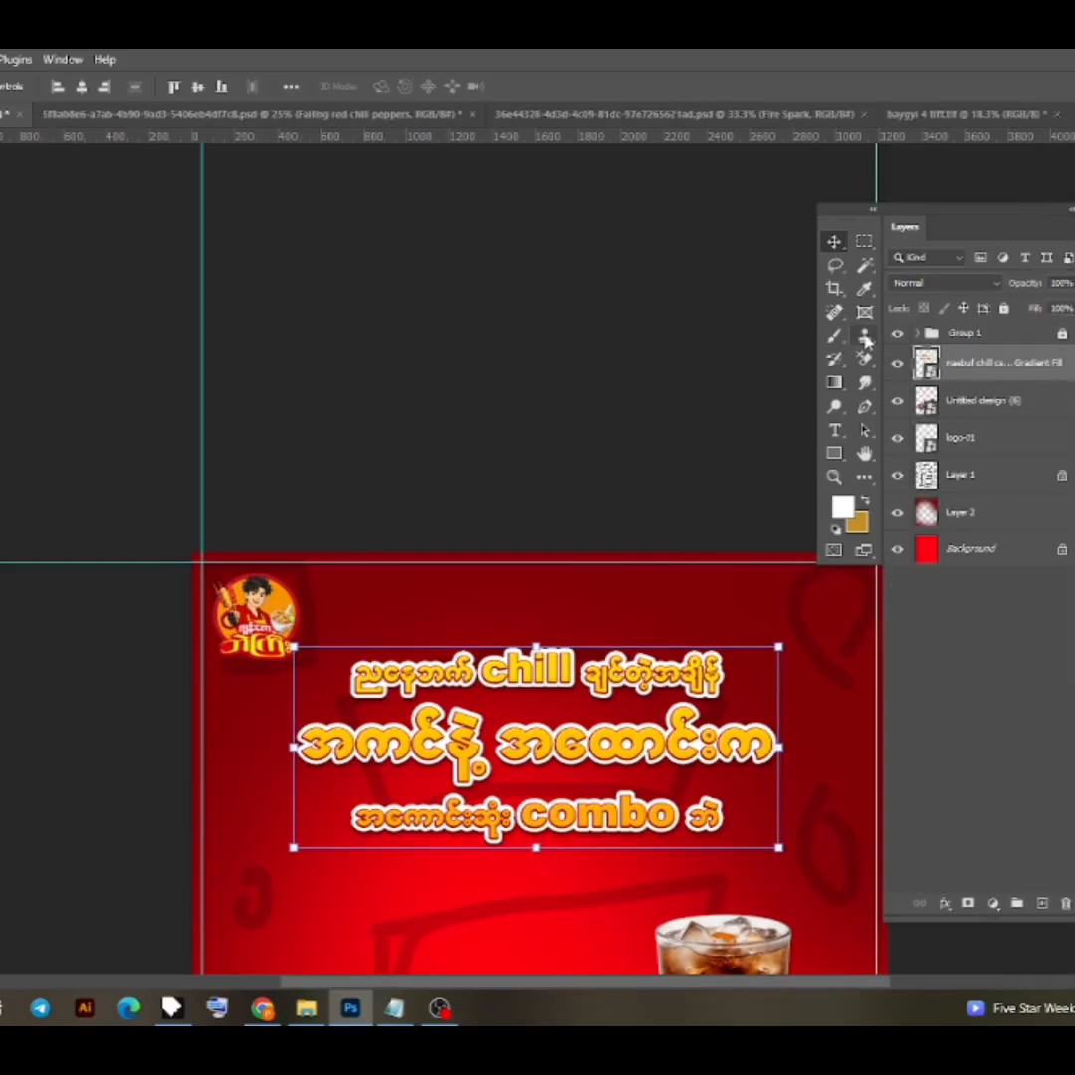
Warp the headline smart object with the Arc style, using an upward bend of about 18%
{"action": "key", "text": "ctrl+t"}
{"action": "left_click", "coordinate": [480, 87]}
{"action": "left_click", "coordinate": [136, 87]}
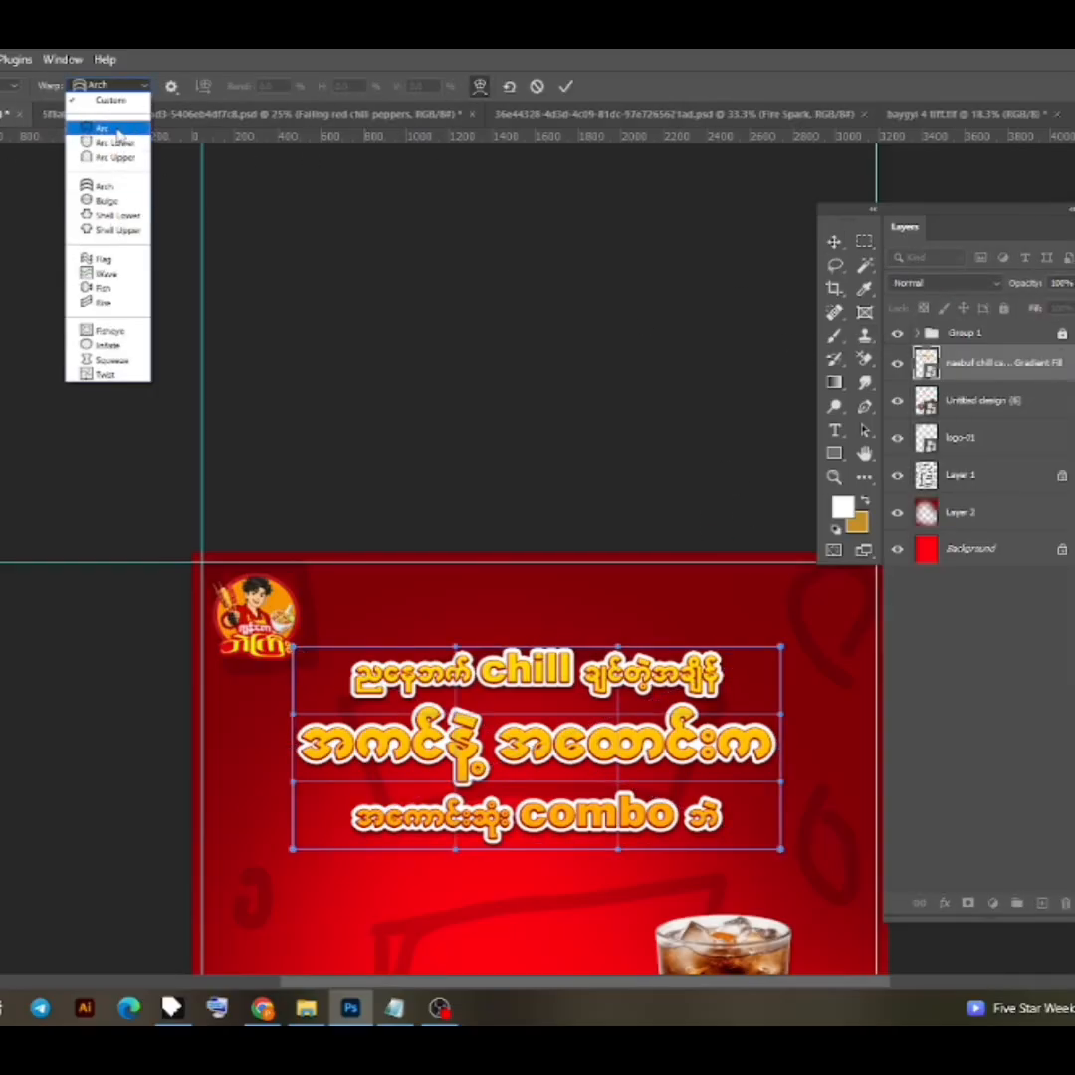
{"action": "left_click", "coordinate": [117, 135]}
{"action": "left_click_drag", "start_coordinate": [538, 550], "coordinate": [538, 615]}
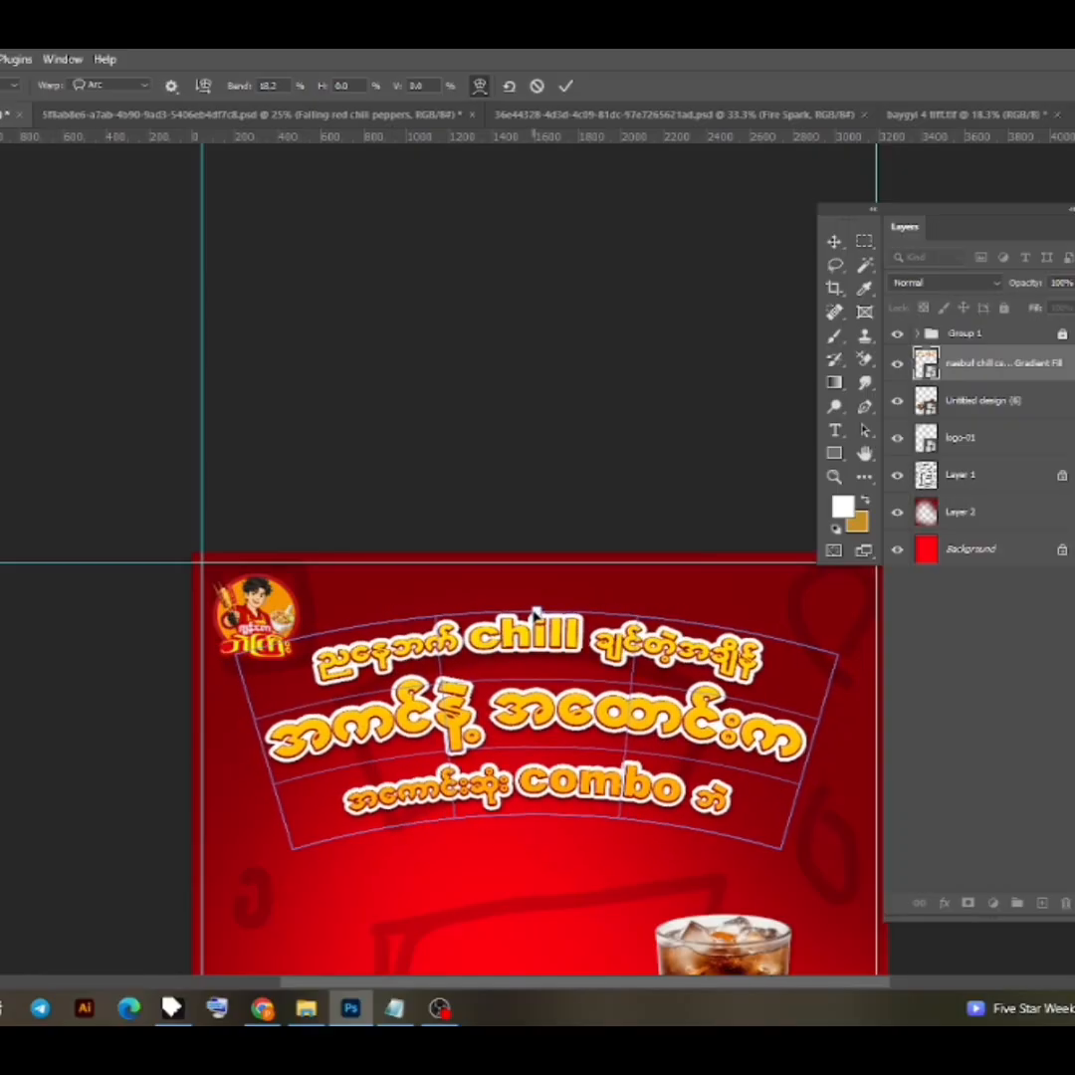
{"action": "left_click", "coordinate": [571, 93]}
Scale the arched headline down to about 90.61% and centre it horizontally near the top edge of the poster
{"action": "scroll", "coordinate": [581, 679], "scroll_direction": "down", "scroll_amount": 3}
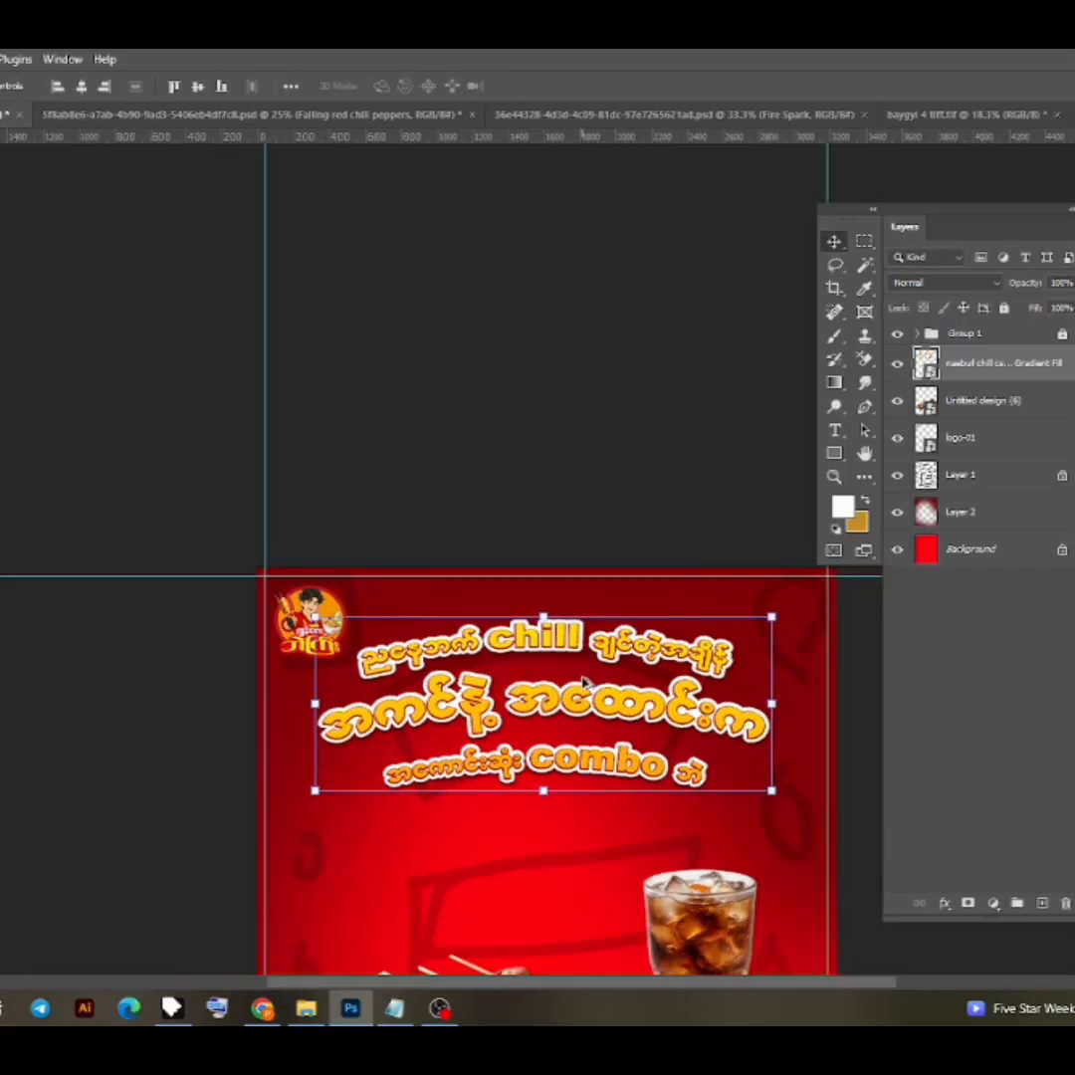
{"action": "scroll", "coordinate": [575, 724], "scroll_direction": "up", "scroll_amount": 2}
{"action": "left_click_drag", "start_coordinate": [539, 795], "coordinate": [546, 794]}
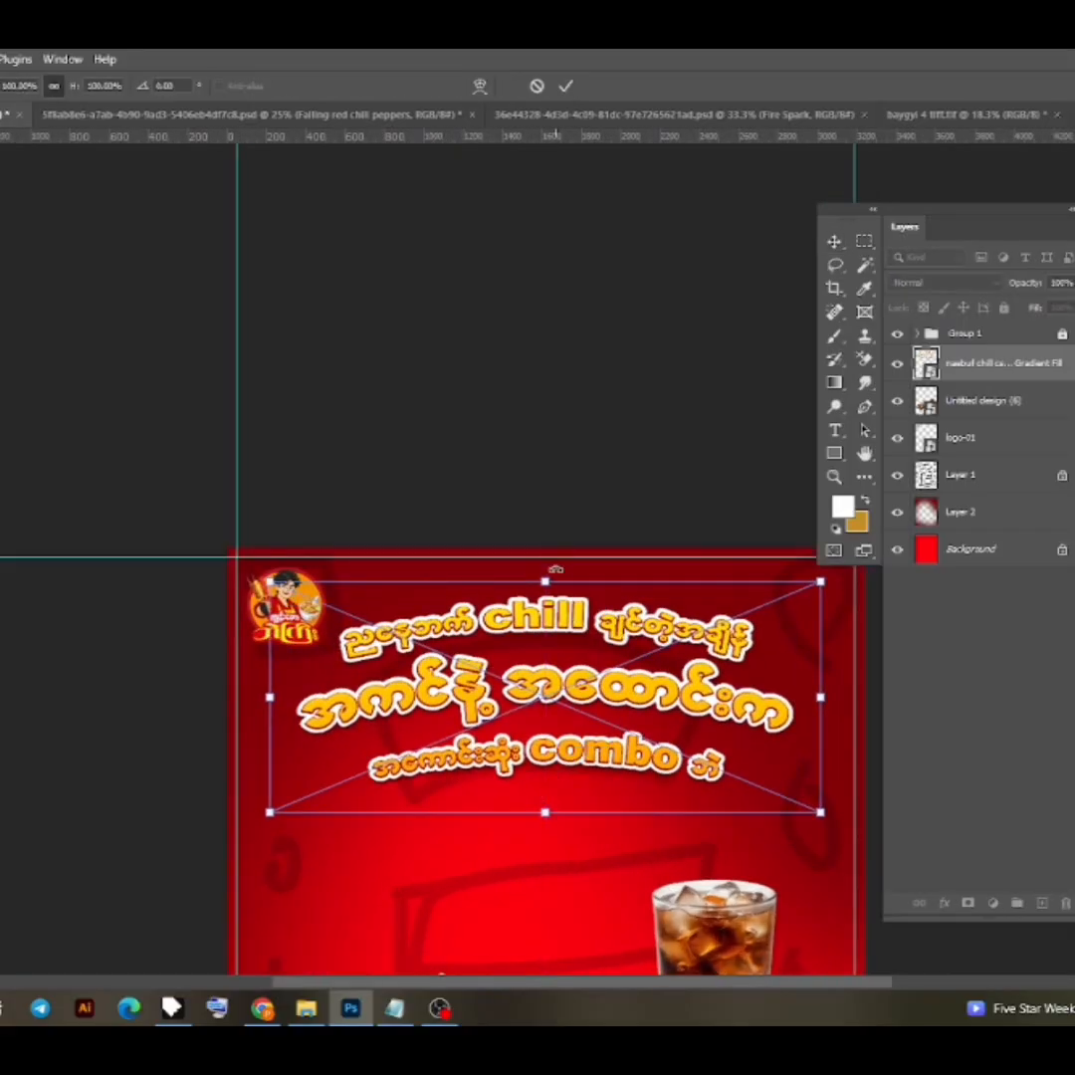
{"action": "left_click_drag", "start_coordinate": [548, 579], "coordinate": [546, 603]}
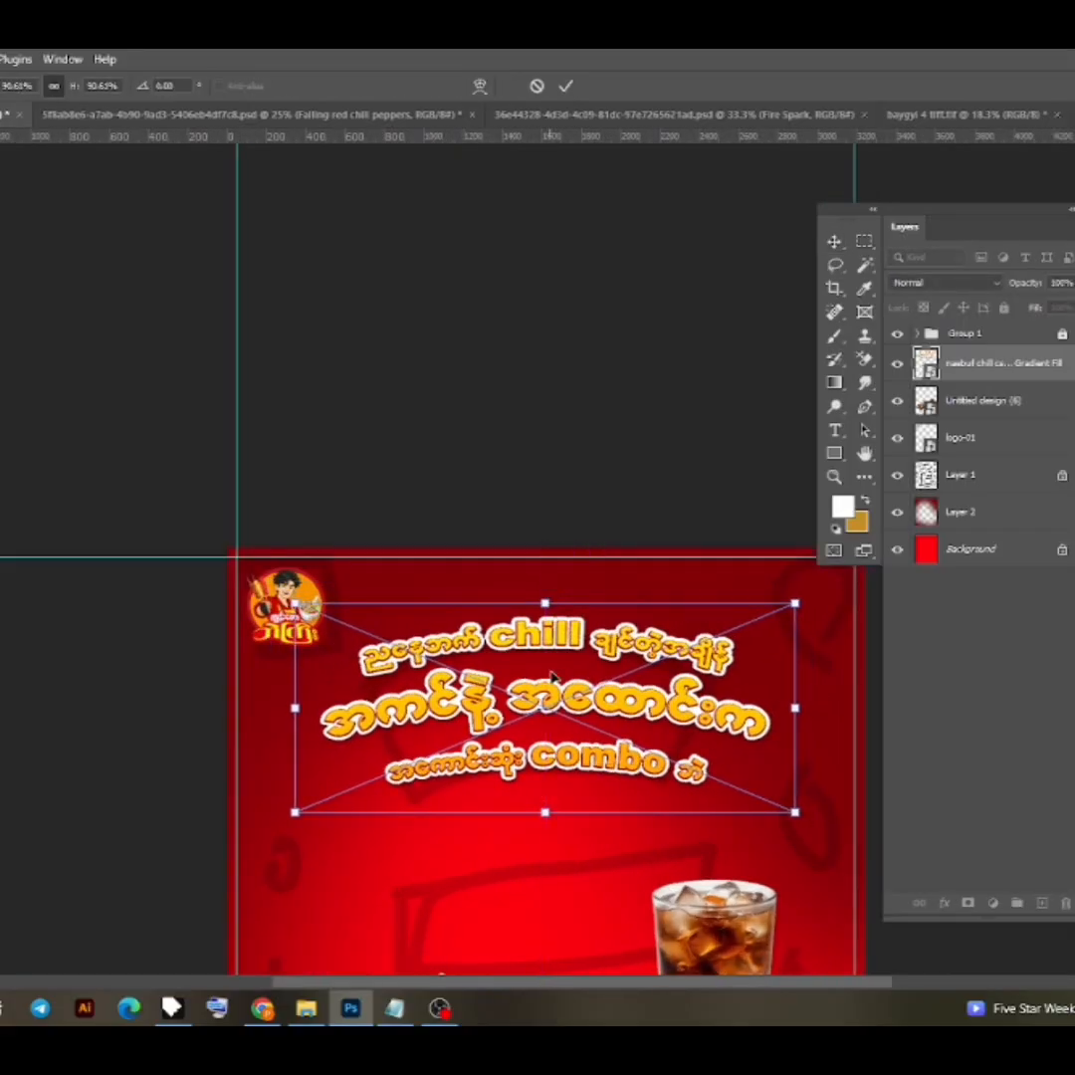
{"action": "left_click_drag", "start_coordinate": [548, 698], "coordinate": [548, 694]}
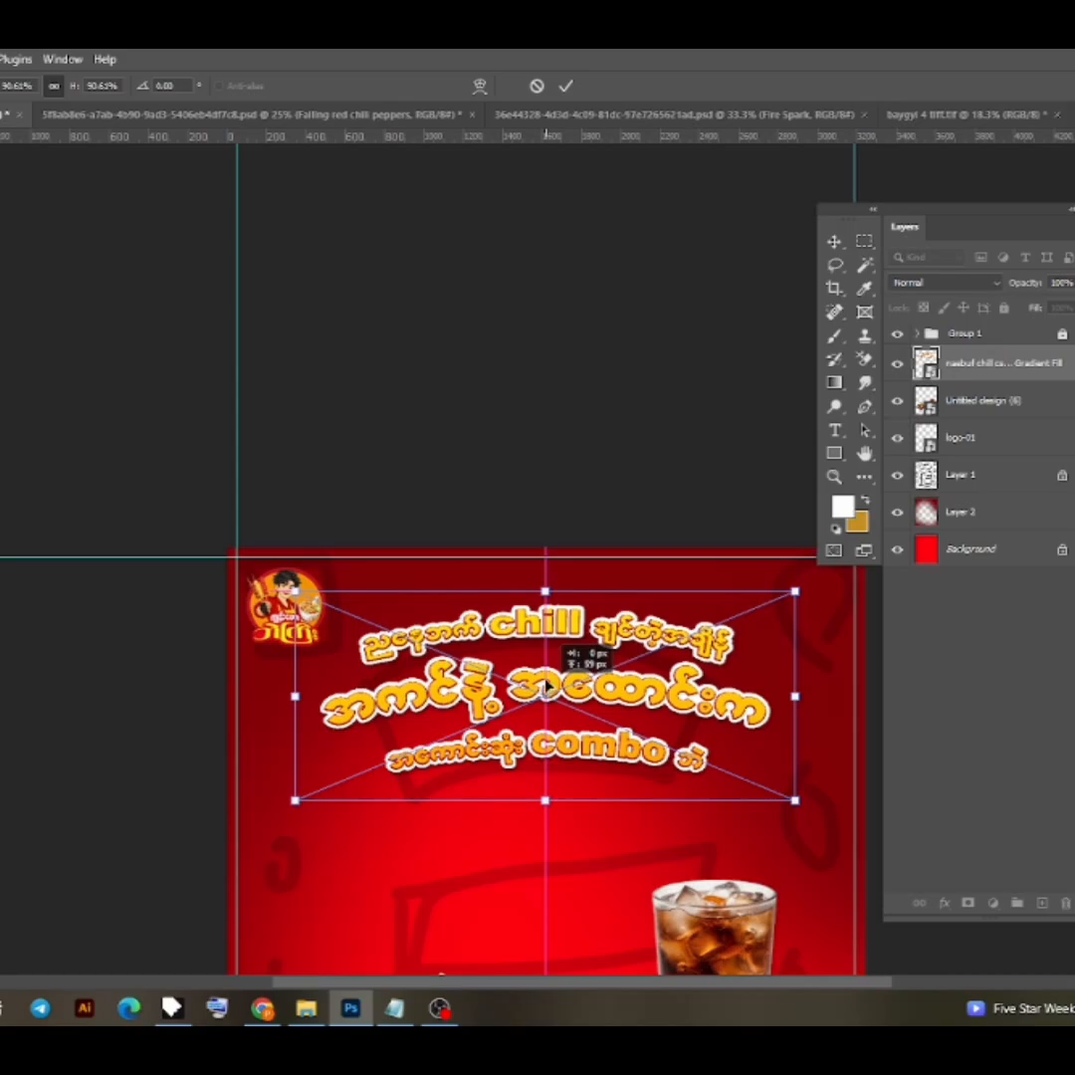
{"action": "key", "text": "Return"}
{"action": "key", "text": "ctrl+0"}
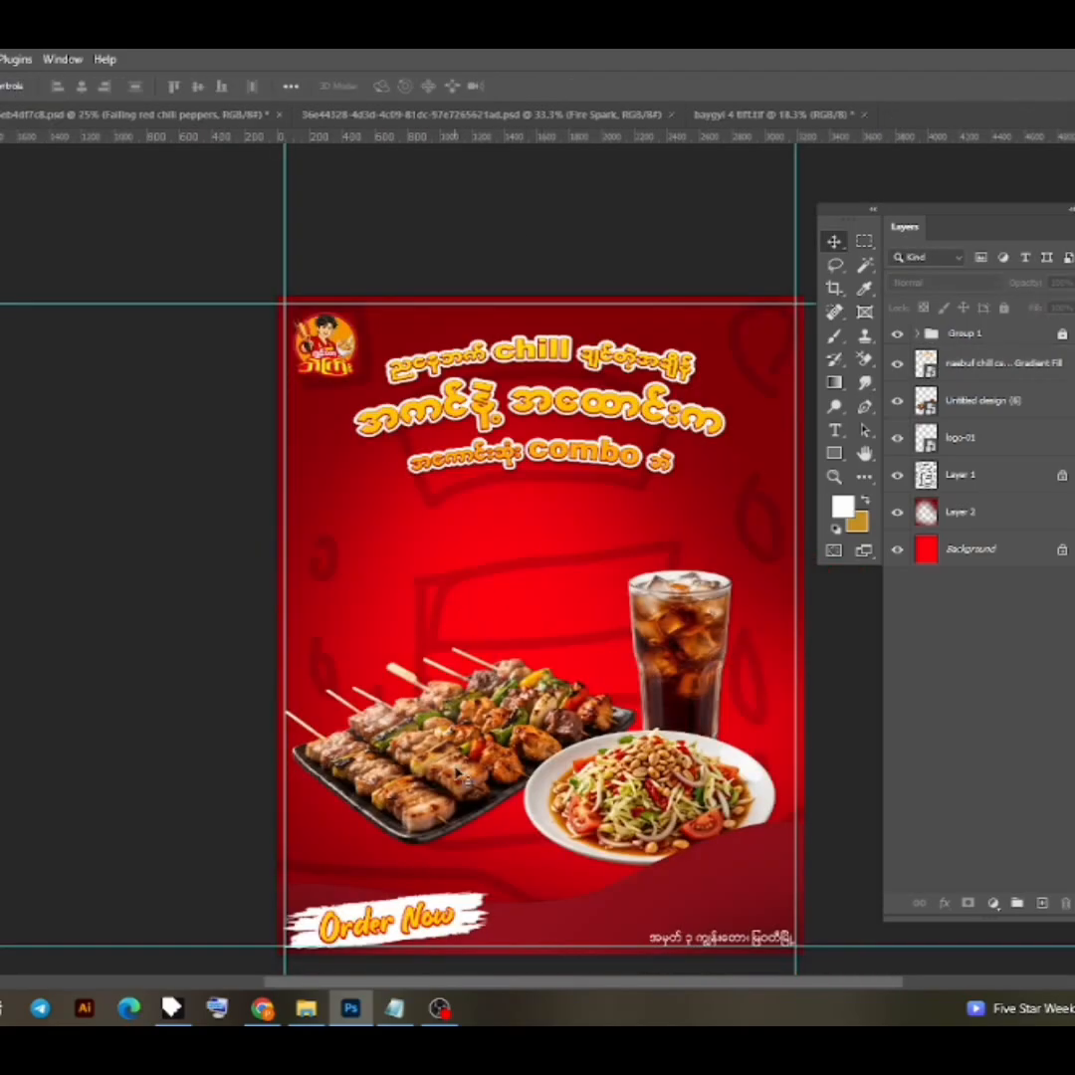
In Notepad, copy the last three lines of the Content 5 text, ending with "Perfect.", and return to Photoshop
{"action": "key", "text": "alt+Tab"}
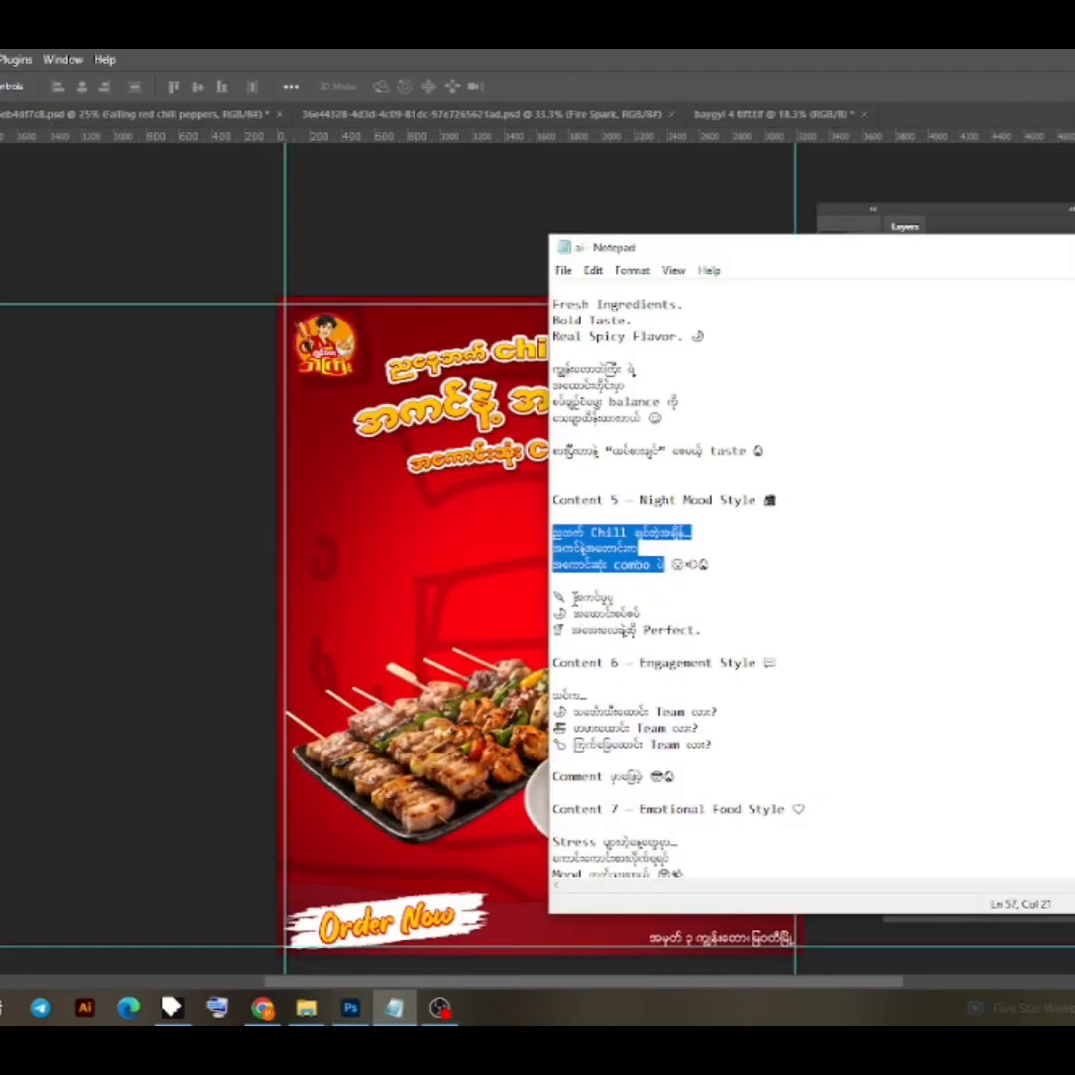
{"action": "left_click_drag", "start_coordinate": [575, 598], "coordinate": [709, 636]}
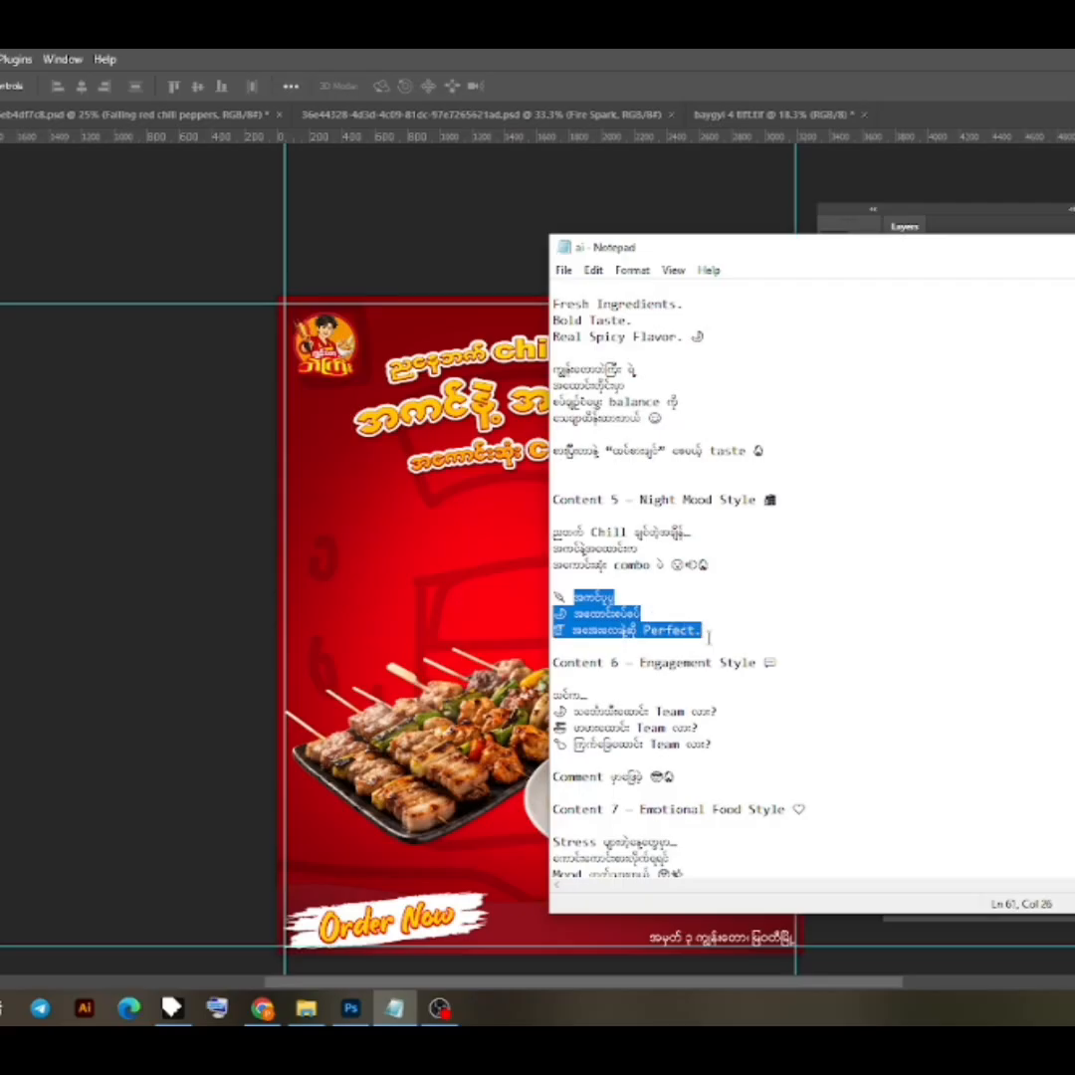
{"action": "left_click", "coordinate": [698, 173]}
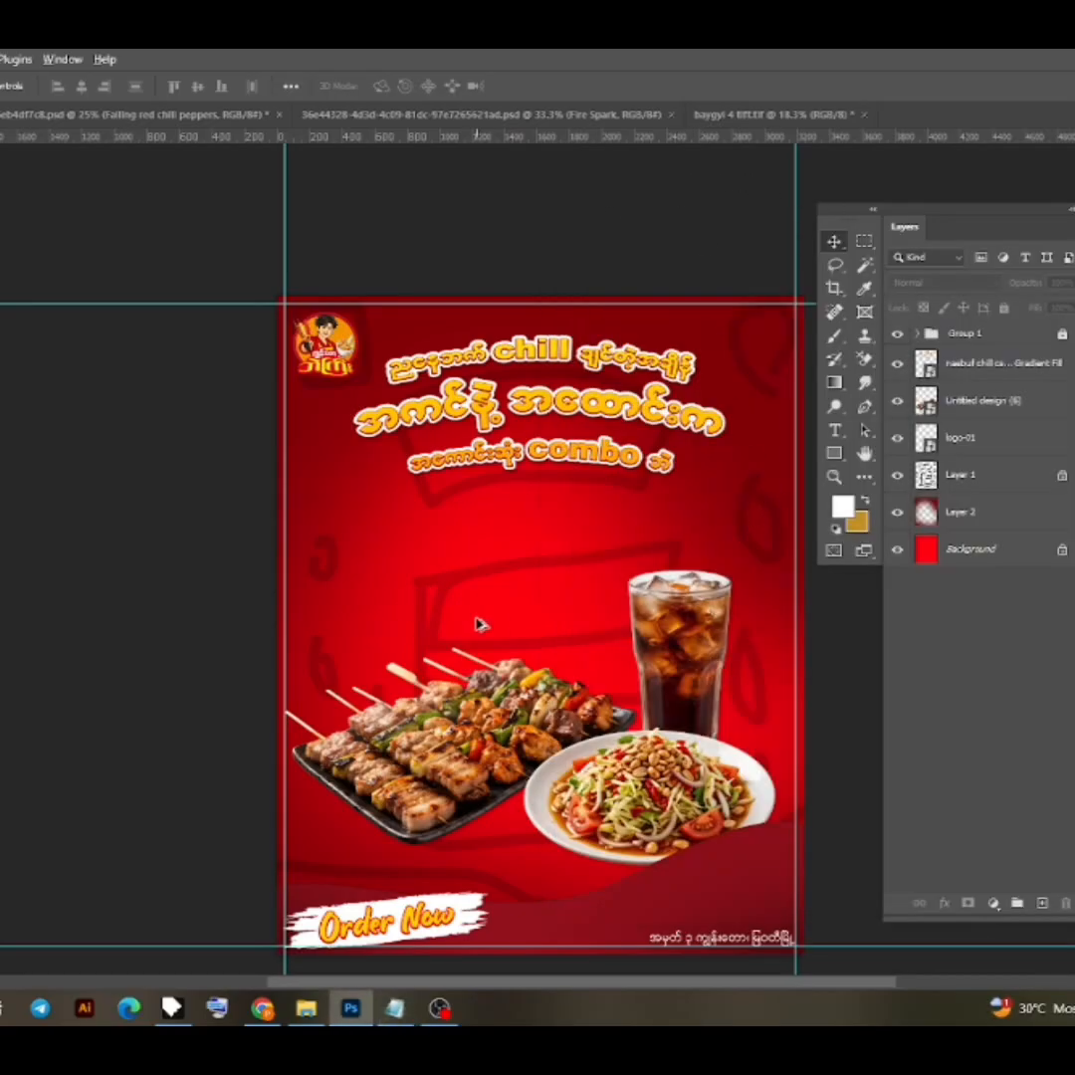
{"action": "scroll", "coordinate": [482, 624], "scroll_direction": "up", "scroll_amount": 6}
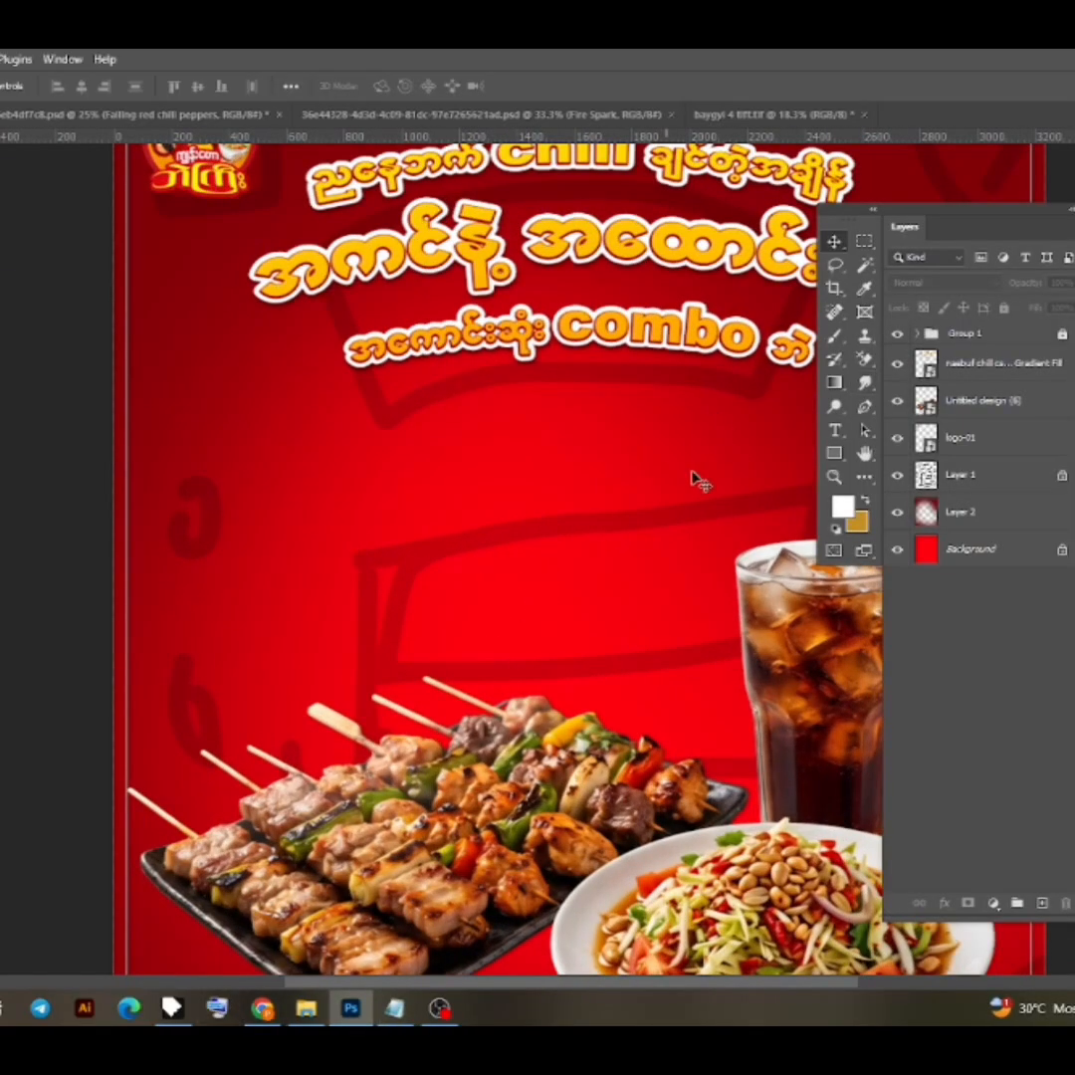
Add three separate white text lines in the middle of the poster reading အကင်ပူပူ, အထောင်းစပ်စပ် and အအေးလေးနဲ့
{"action": "key", "text": "t"}
{"action": "left_click", "coordinate": [526, 546]}
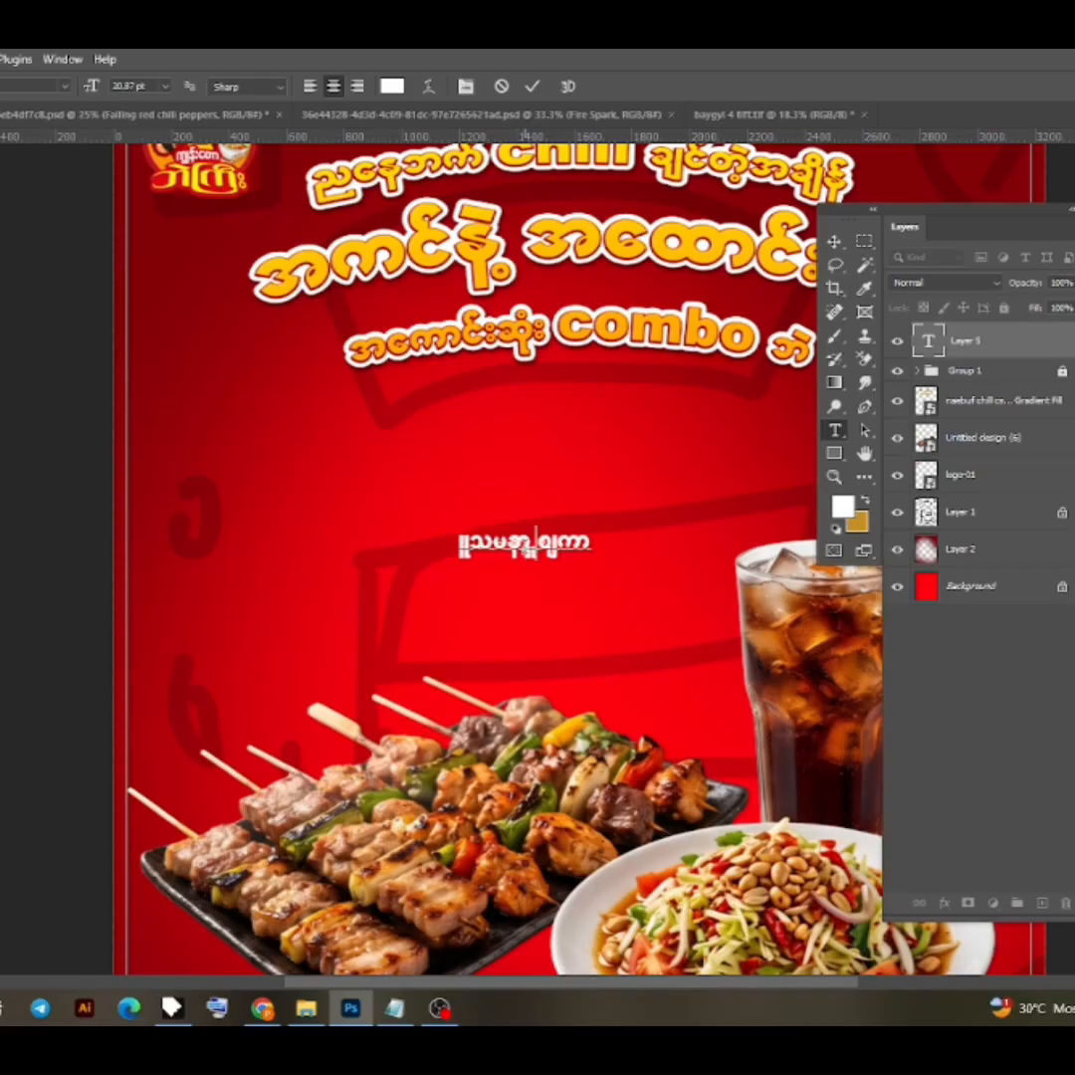
{"action": "type", "text": "အကင်မပူပူ"}
{"action": "key", "text": "BackSpace"}
{"action": "key", "text": "BackSpace"}
{"action": "key", "text": "BackSpace"}
{"action": "type", "text": "ပူပူ"}
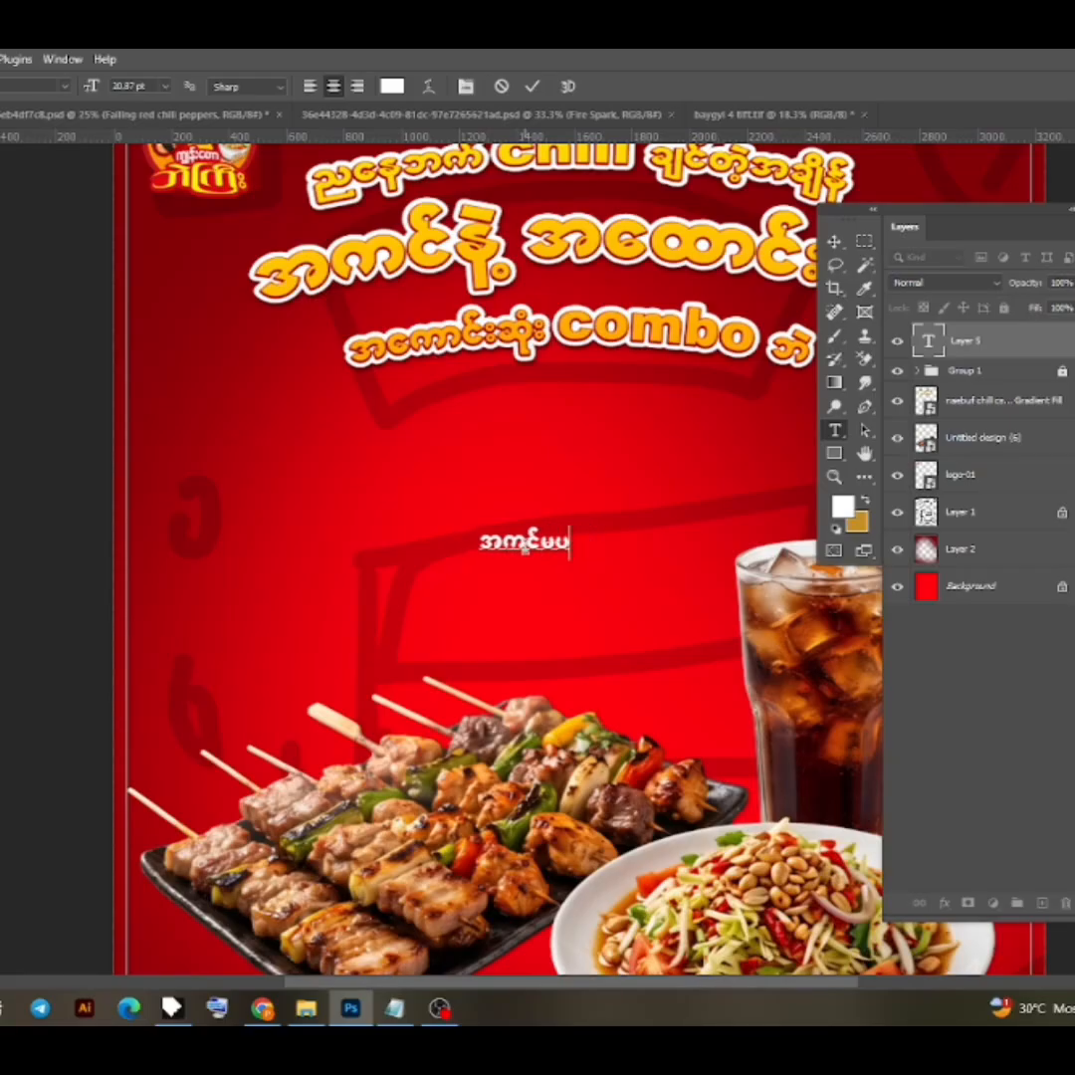
{"action": "scroll", "coordinate": [526, 547], "scroll_direction": "up", "scroll_amount": 1}
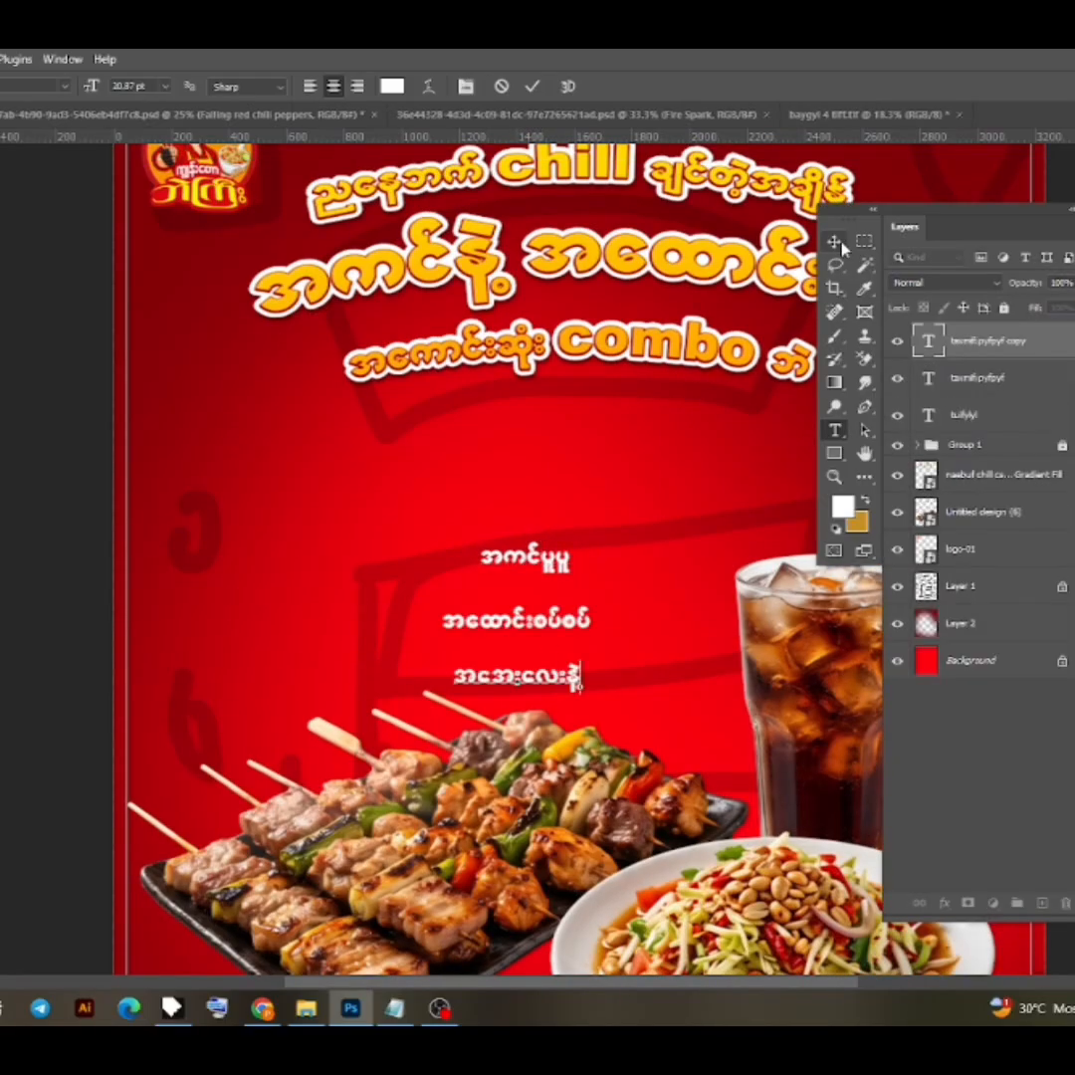
{"action": "key", "text": "v"}
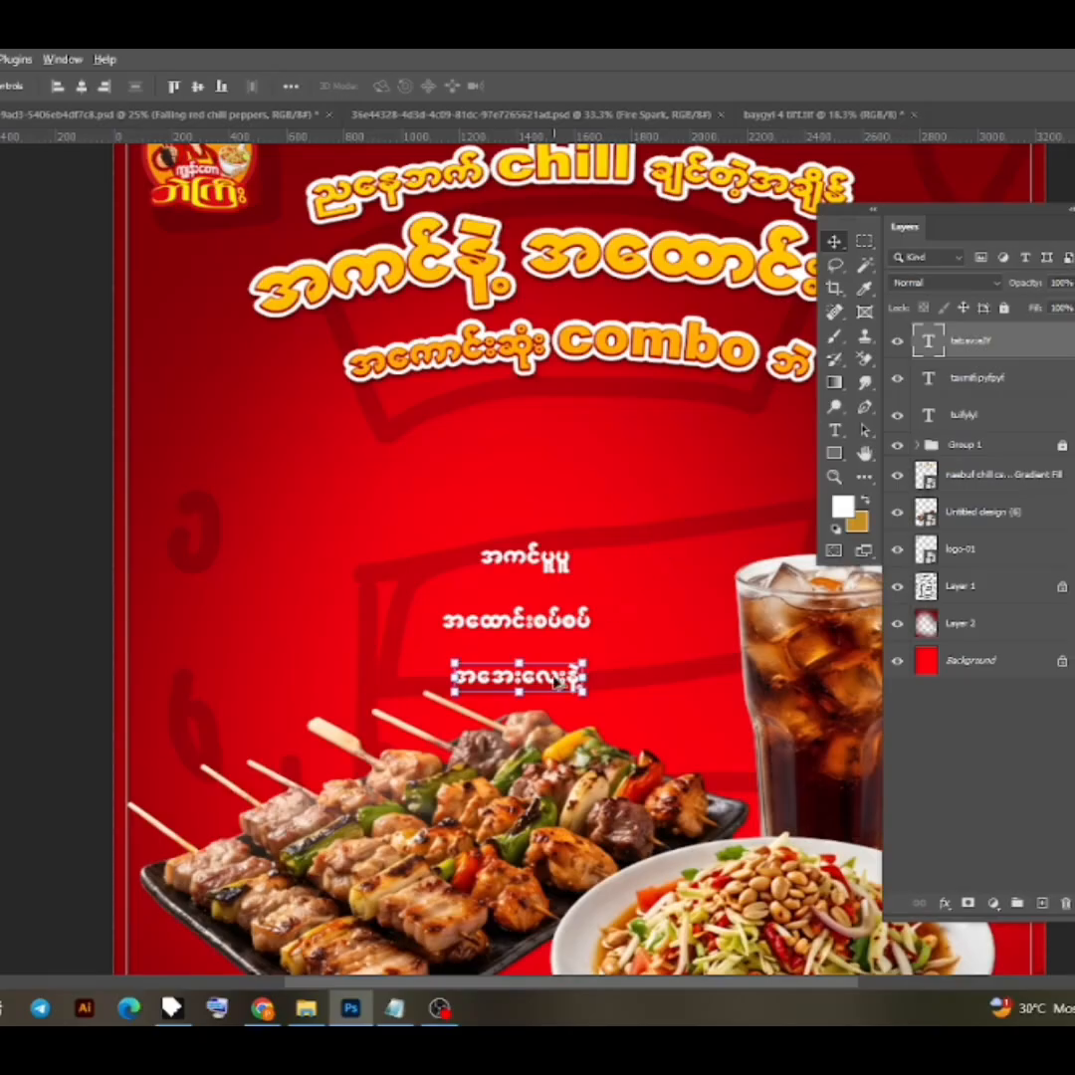
Duplicate the အအေးလေးနဲ့ line to the left of the three lines and change the copy's font to a bold Arial
{"action": "left_click_drag", "start_coordinate": [558, 680], "coordinate": [329, 615], "text": "alt"}
{"action": "double_click", "coordinate": [329, 613]}
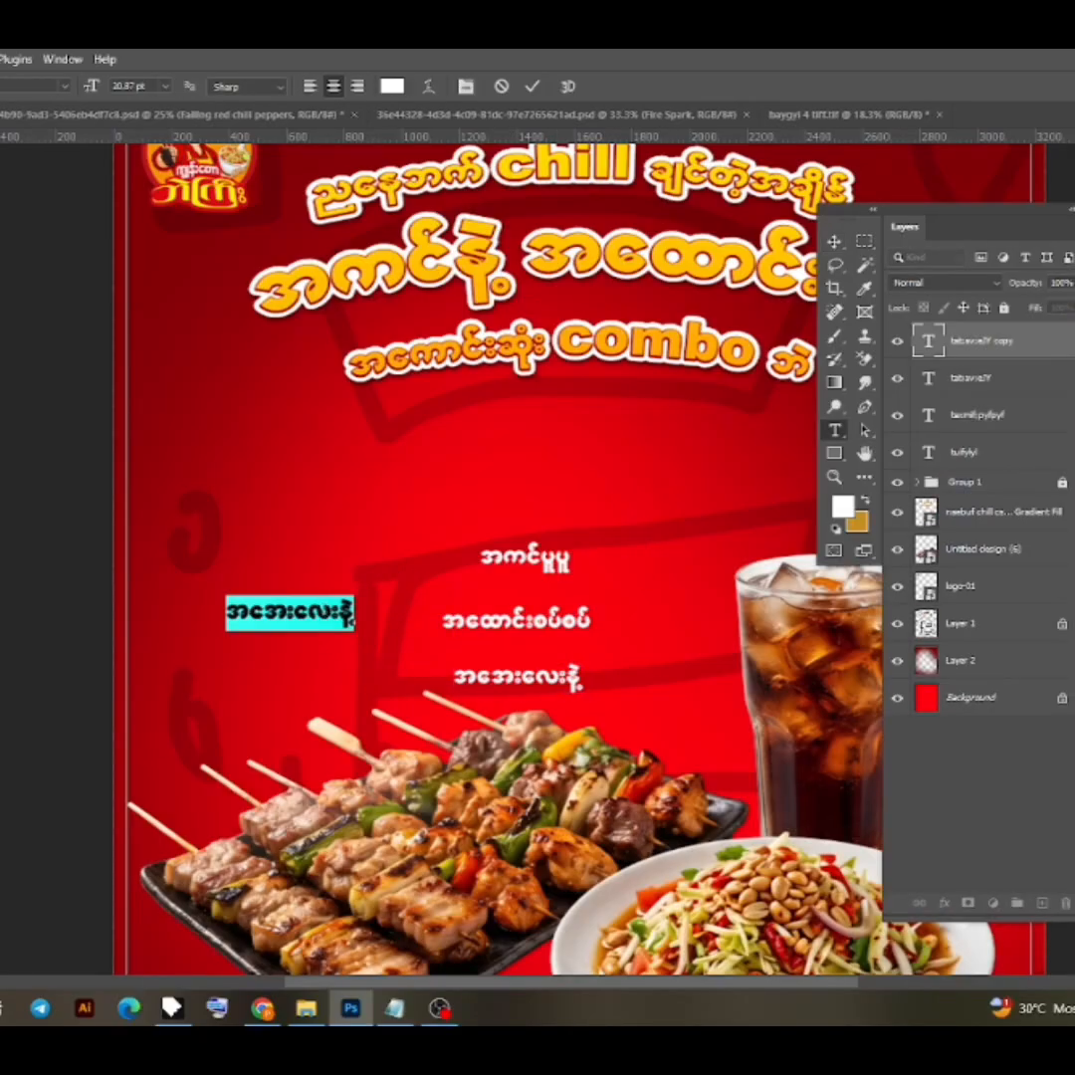
{"action": "type", "text": "arial"}
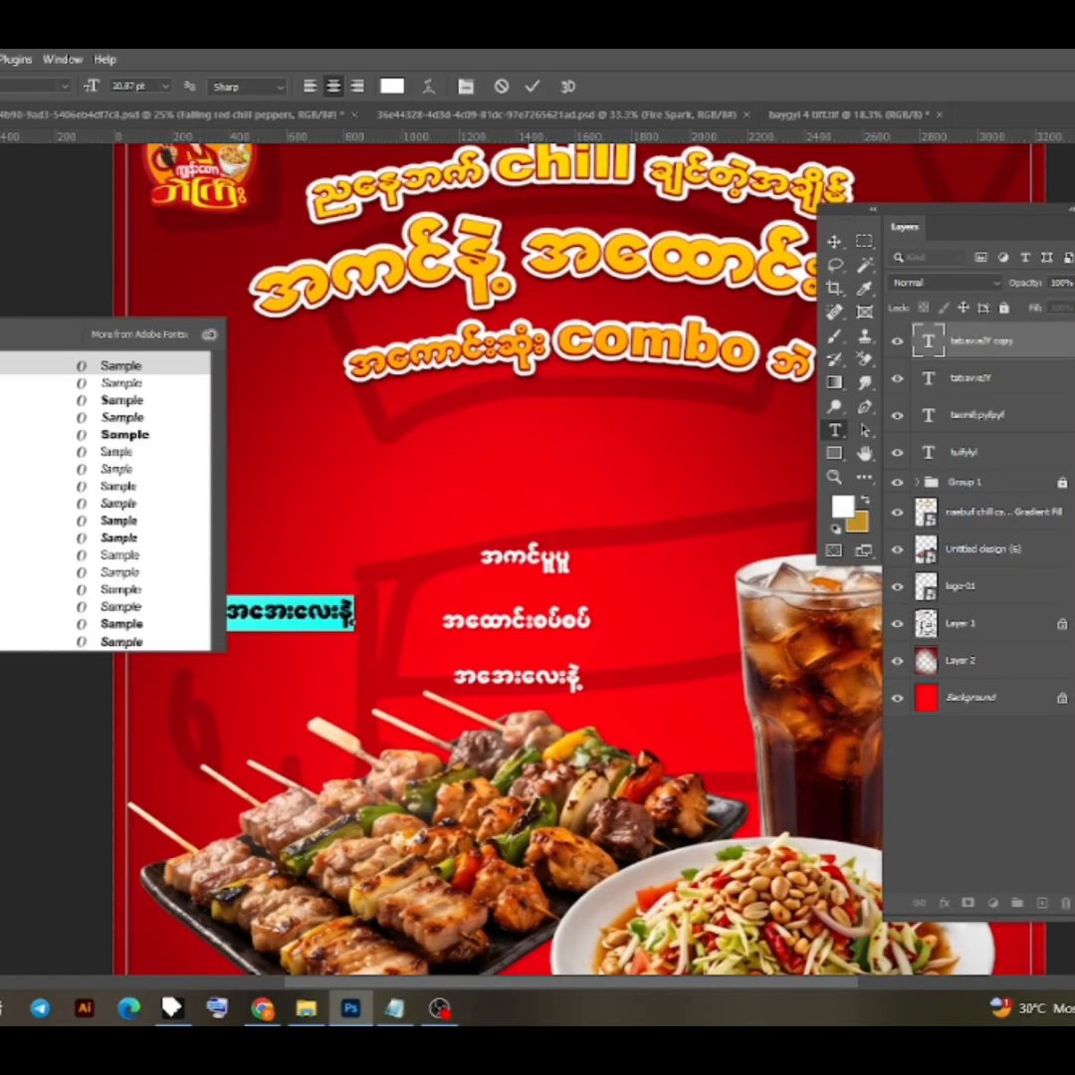
{"action": "type", "text": "a"}
{"action": "key", "text": "BackSpace"}
{"action": "type", "text": "i"}
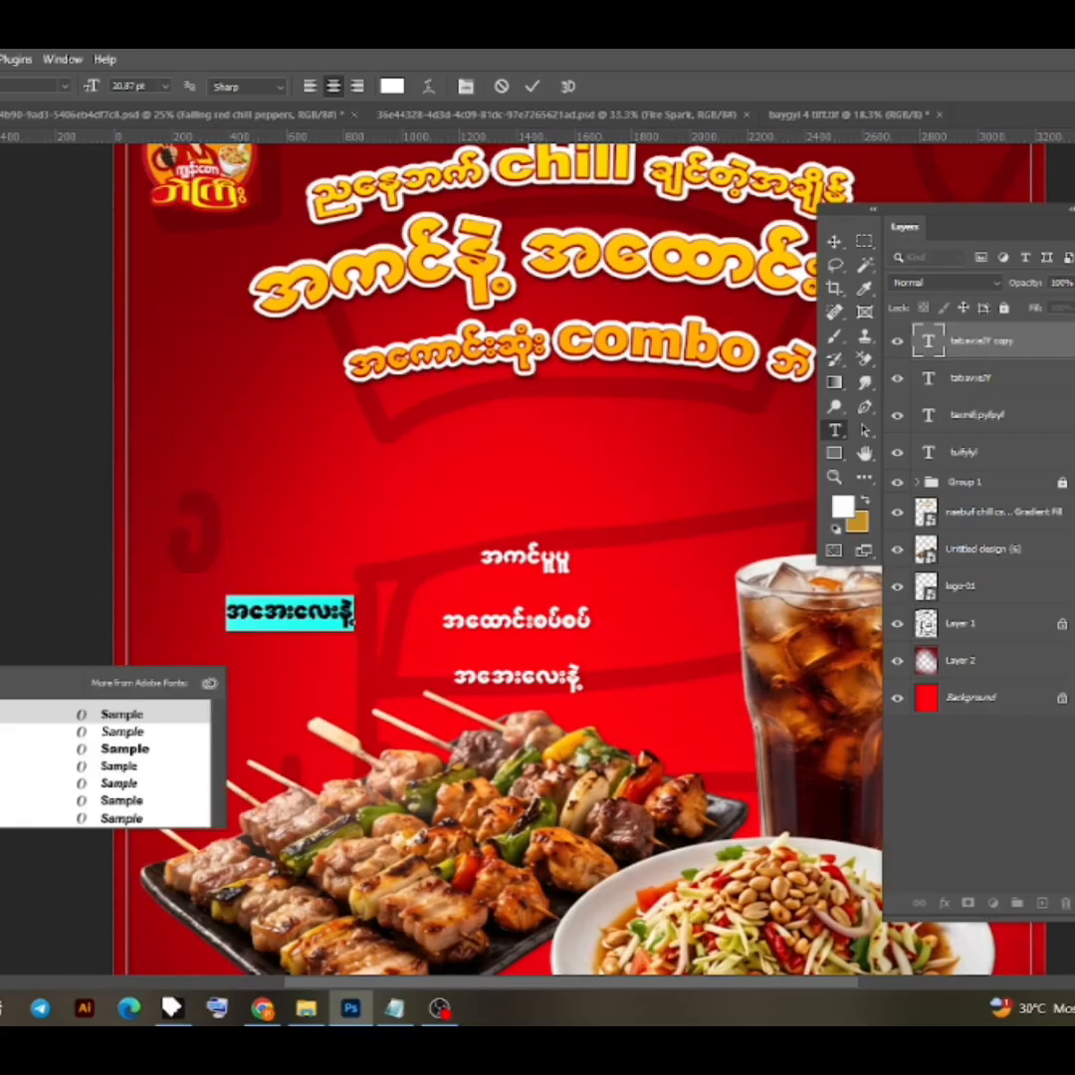
{"action": "left_click", "coordinate": [62, 717]}
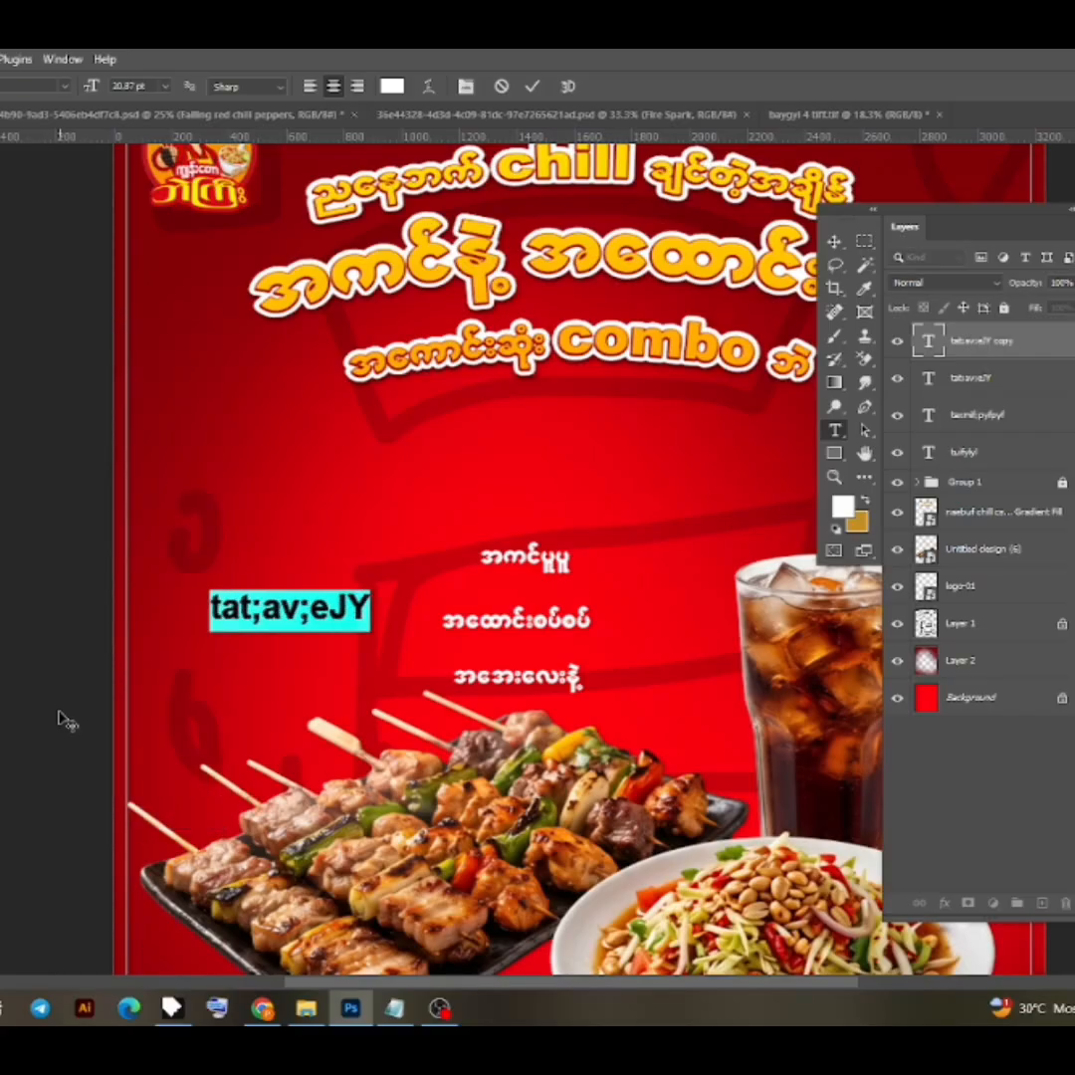
Replace the duplicated line's text with "Perfect" and commit the text edit
{"action": "type", "text": "Perfent"}
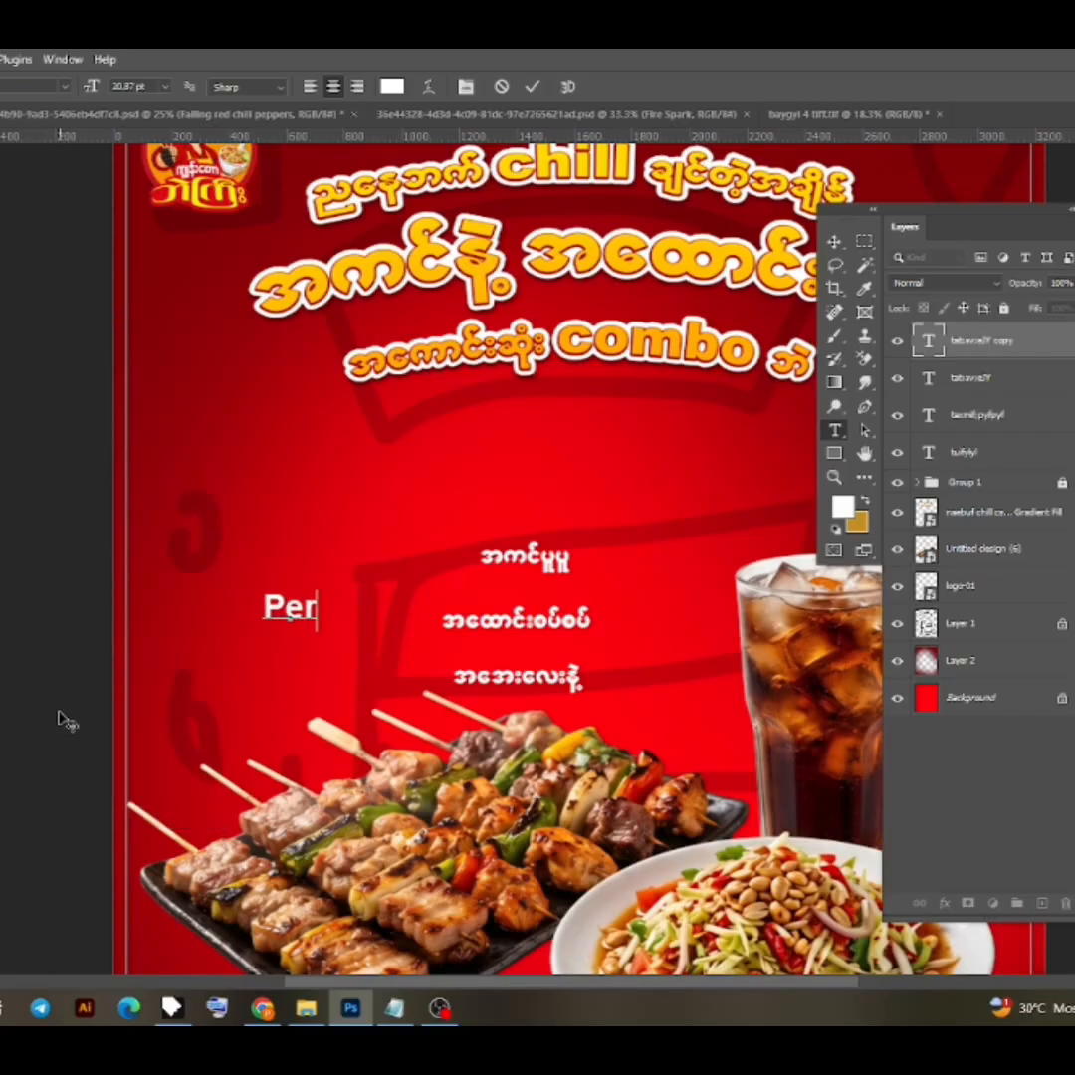
{"action": "key", "text": "BackSpace"}
{"action": "key", "text": "BackSpace"}
{"action": "type", "text": "ct"}
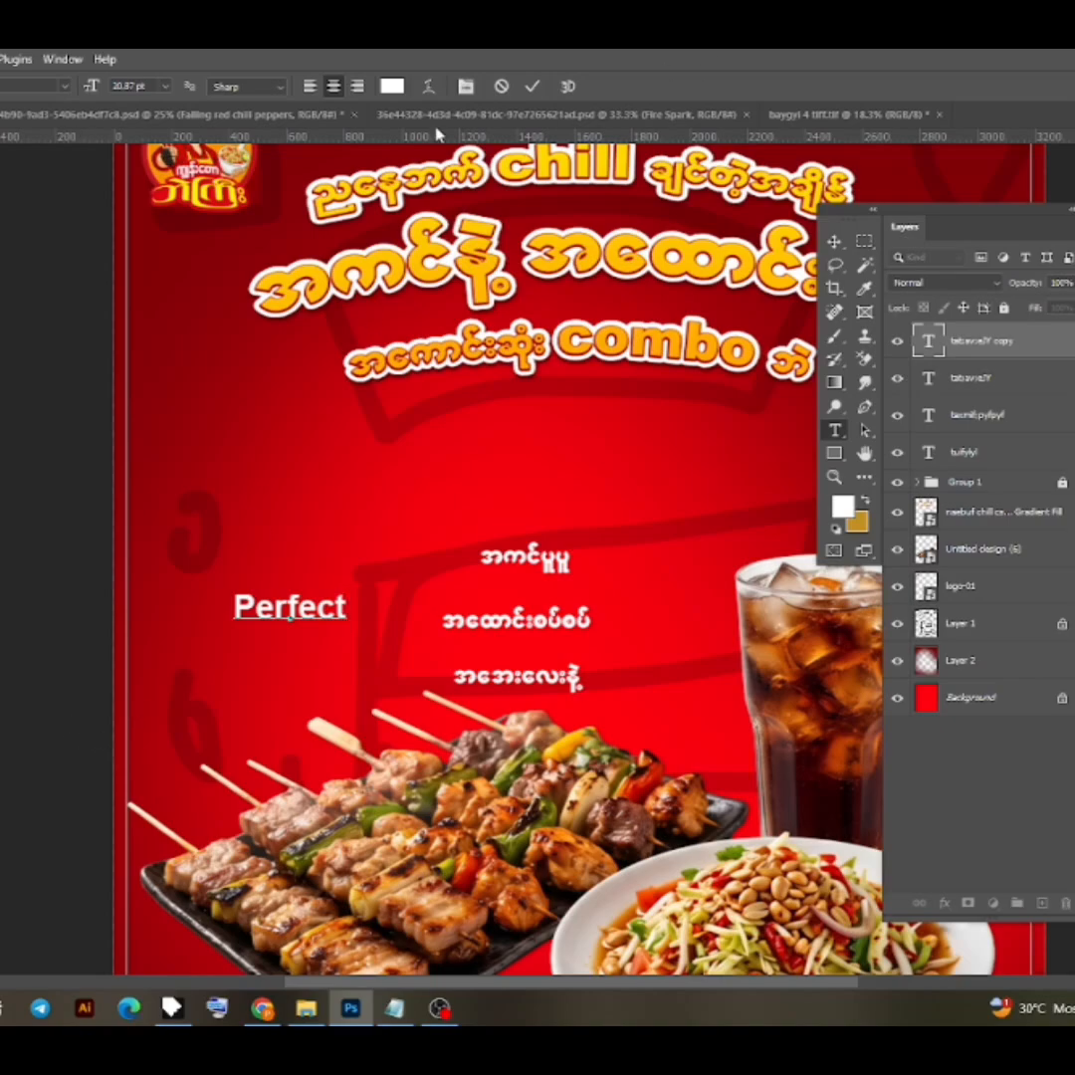
{"action": "left_click", "coordinate": [532, 87]}
Move the အကင်ပူပူ line slightly up and left, enlarge it to about 115.11% and rotate it about -7.7°
{"action": "left_click", "coordinate": [836, 242]}
{"action": "left_click_drag", "start_coordinate": [537, 564], "coordinate": [496, 535]}
{"action": "key", "text": "ctrl+t"}
{"action": "left_click_drag", "start_coordinate": [572, 546], "coordinate": [570, 528]}
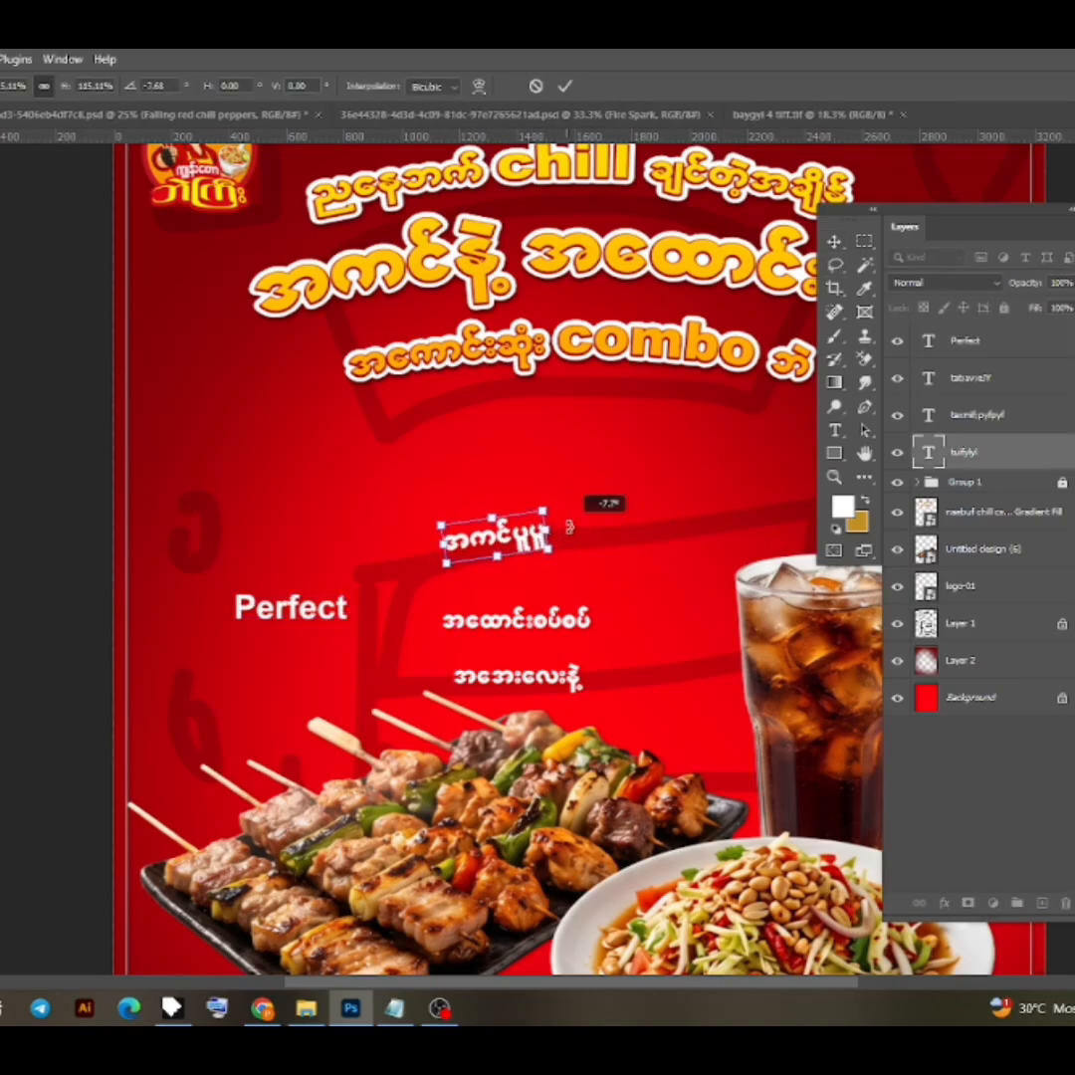
{"action": "key", "text": "Return"}
Stack the အထောင်းစပ်စပ် and အအေးလေးနဲ့ lines closely beneath the first line, rotating the last one about -2.9°
{"action": "left_click", "coordinate": [593, 621]}
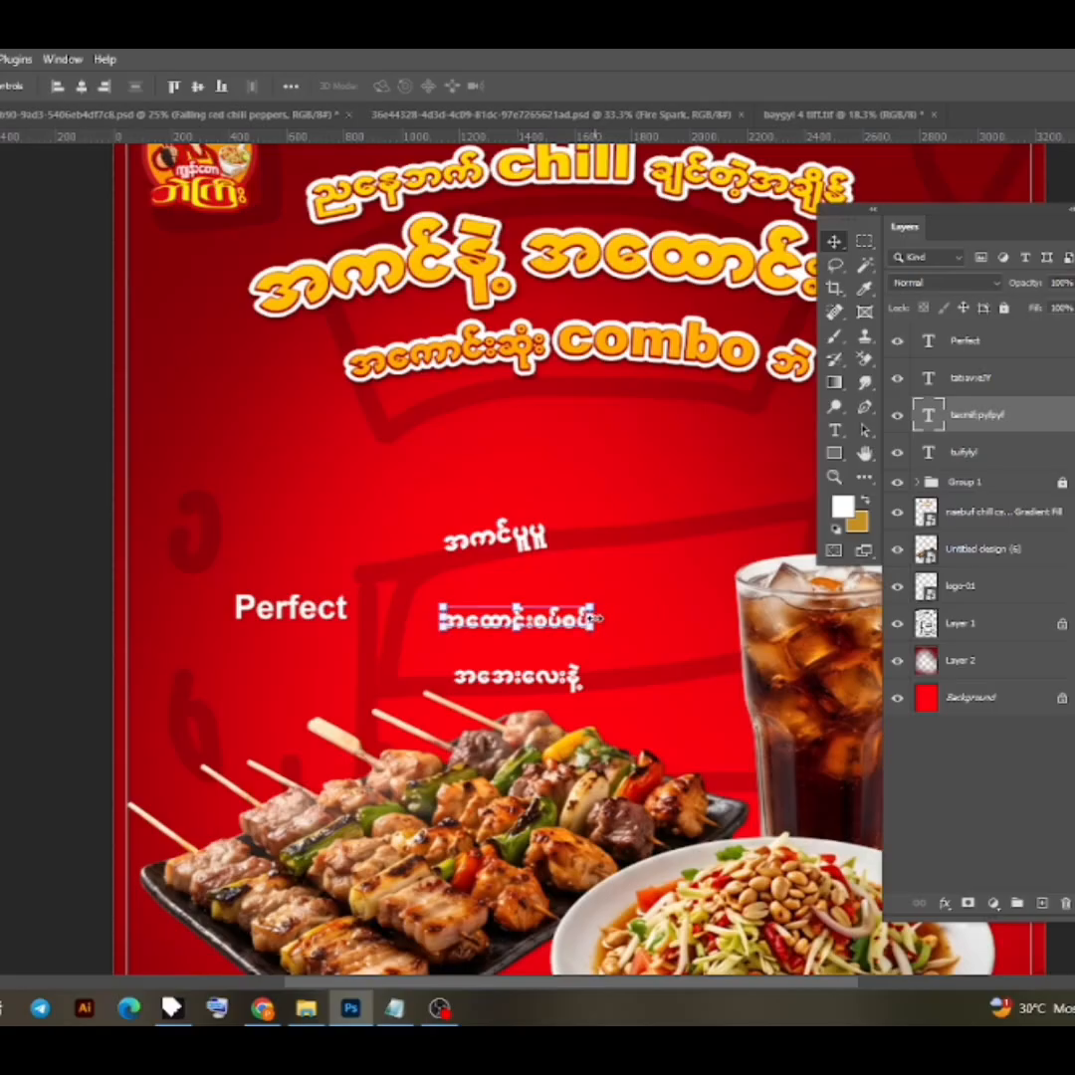
{"action": "left_click_drag", "start_coordinate": [594, 620], "coordinate": [618, 635]}
{"action": "mouse_move", "coordinate": [546, 625]}
{"action": "left_mouse_down"}
{"action": "mouse_move", "coordinate": [554, 593]}
{"action": "mouse_move", "coordinate": [573, 606]}
{"action": "mouse_move", "coordinate": [634, 601]}
{"action": "mouse_move", "coordinate": [535, 597]}
{"action": "left_mouse_up"}
{"action": "key", "text": "Return"}
{"action": "left_click", "coordinate": [543, 694]}
{"action": "left_click_drag", "start_coordinate": [543, 694], "coordinate": [594, 618]}
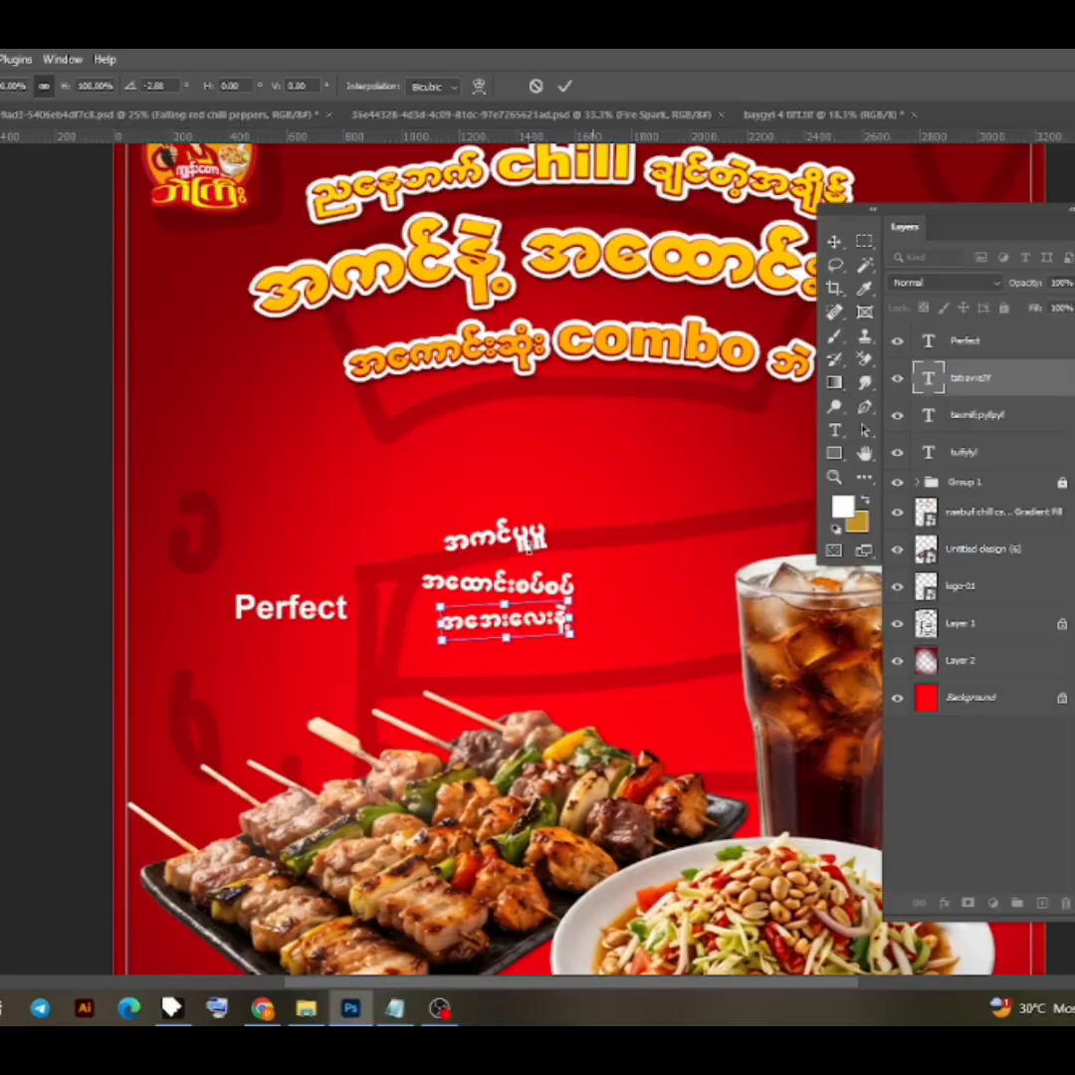
{"action": "left_click", "coordinate": [565, 87]}
Move "Perfect" to the right of the three Burmese lines and rotate it counterclockwise so it reads diagonally upward
{"action": "left_click_drag", "start_coordinate": [269, 598], "coordinate": [605, 659]}
{"action": "left_click_drag", "start_coordinate": [516, 664], "coordinate": [661, 624]}
{"action": "key", "text": "ctrl+t"}
{"action": "left_click_drag", "start_coordinate": [724, 660], "coordinate": [674, 501]}
{"action": "left_click", "coordinate": [839, 240]}
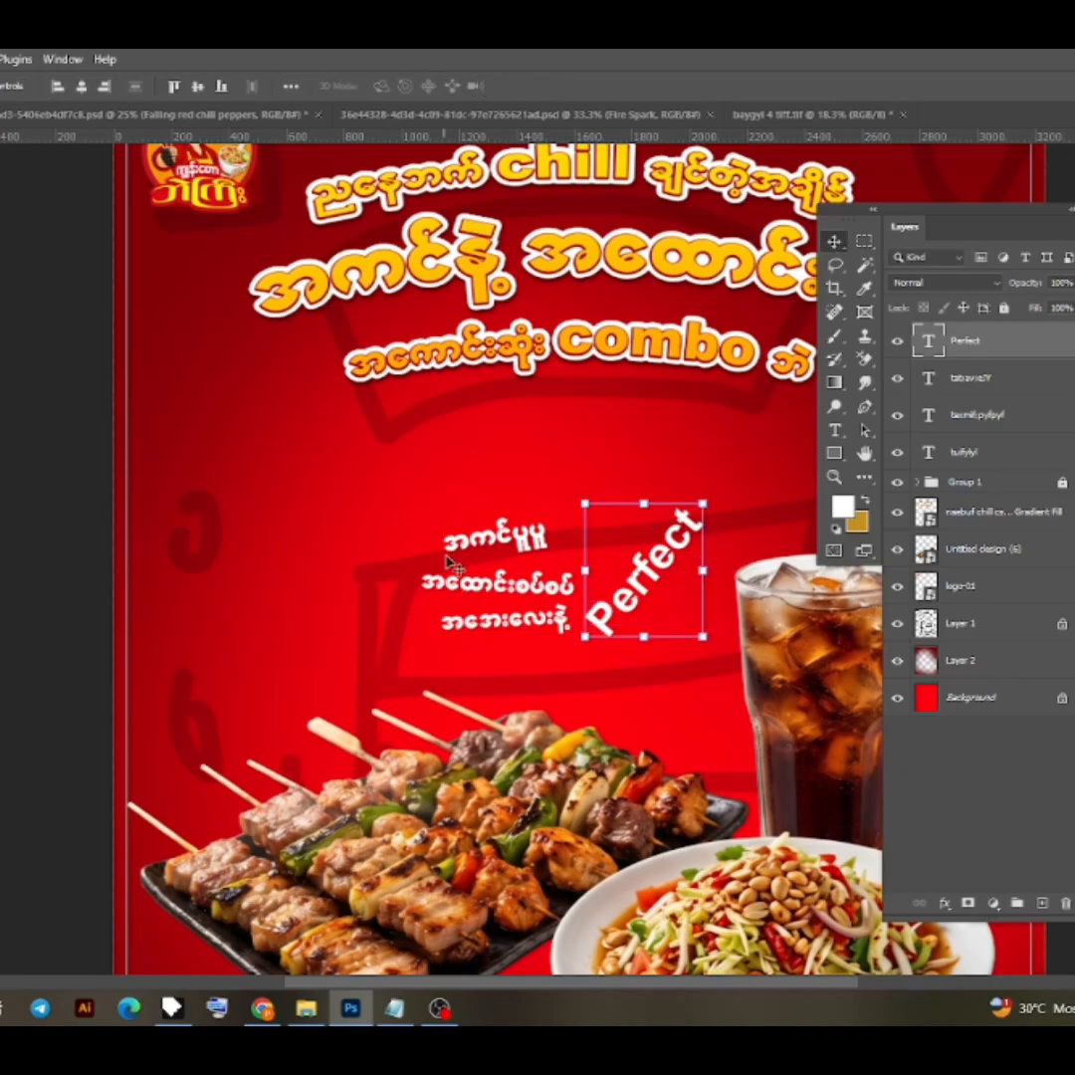
{"action": "left_click", "coordinate": [465, 541]}
{"action": "left_click_drag", "start_coordinate": [488, 600], "coordinate": [539, 595]}
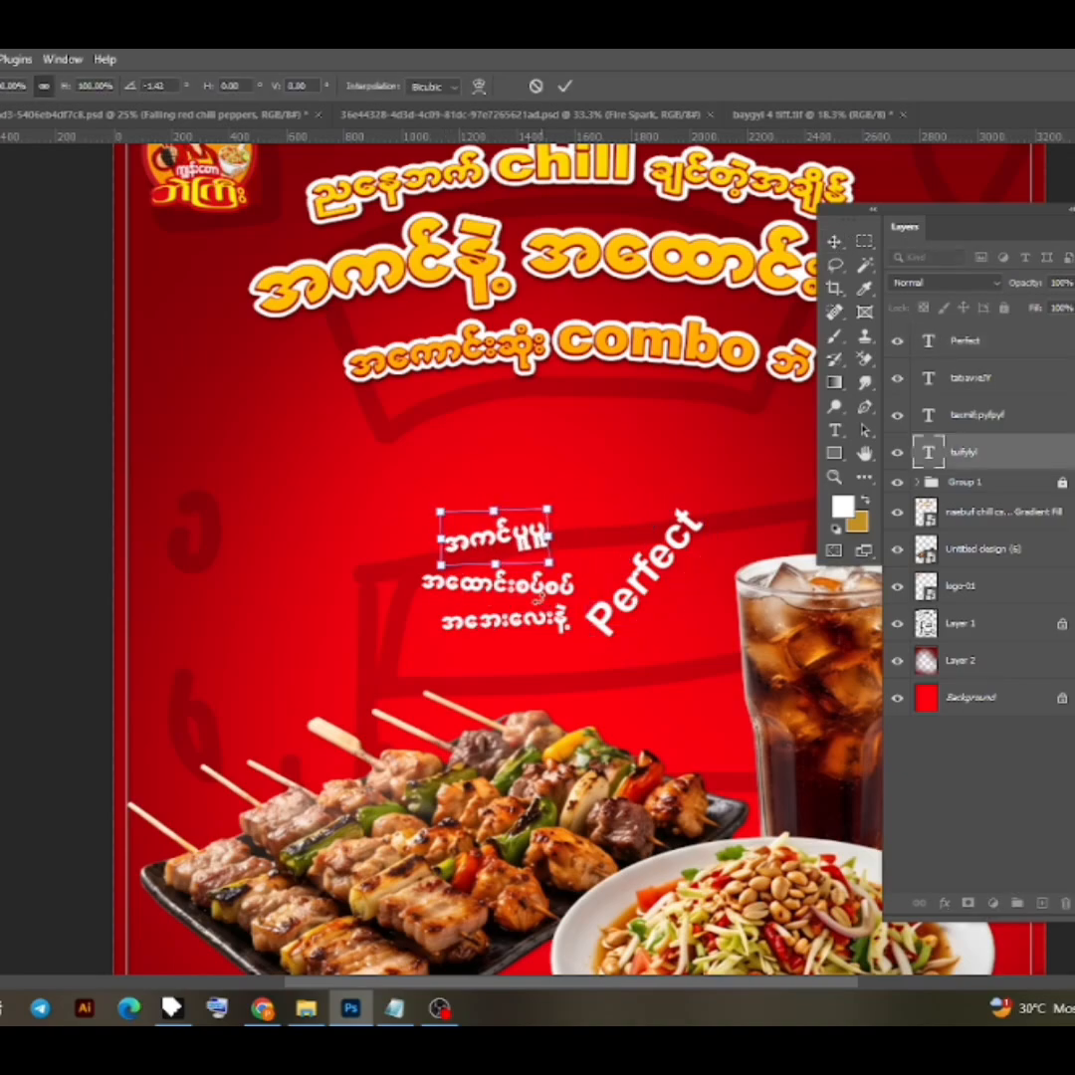
{"action": "left_click", "coordinate": [538, 89]}
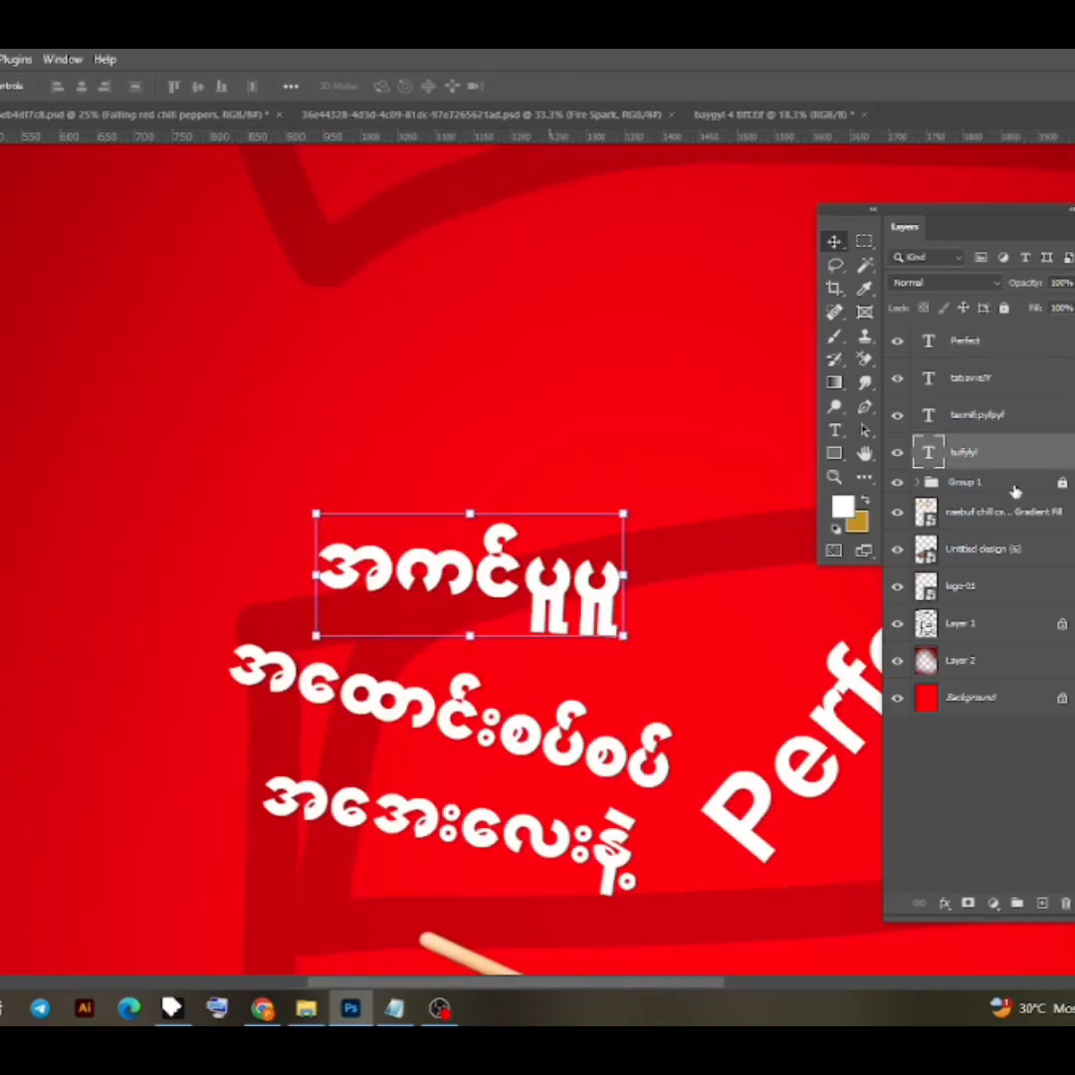
Convert the အကင်ပူပူ and အထောင်းစပ်စပ် text layers to shapes
{"action": "right_click", "coordinate": [1019, 454]}
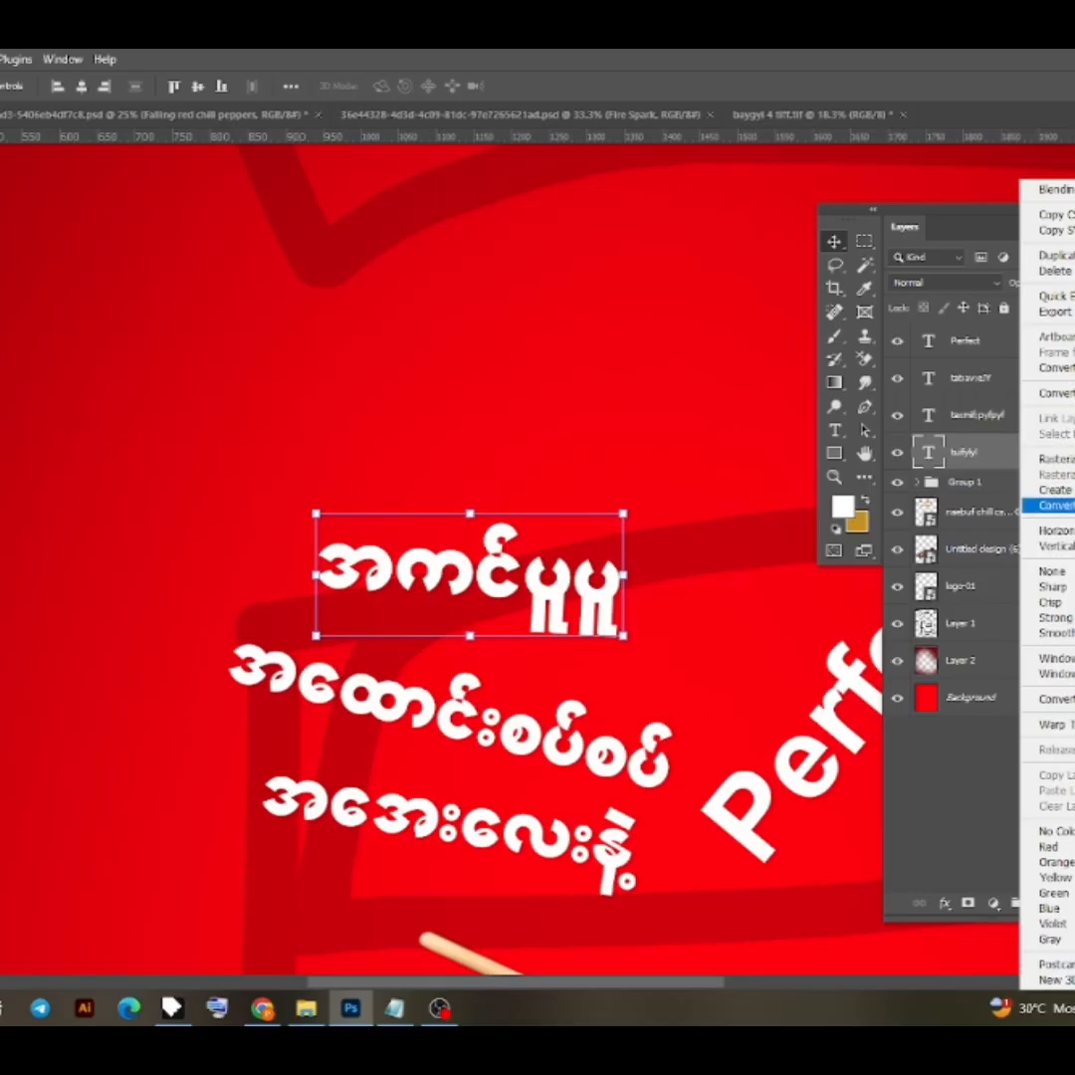
{"action": "left_click", "coordinate": [1046, 505]}
{"action": "left_click", "coordinate": [986, 415]}
{"action": "right_click", "coordinate": [996, 415]}
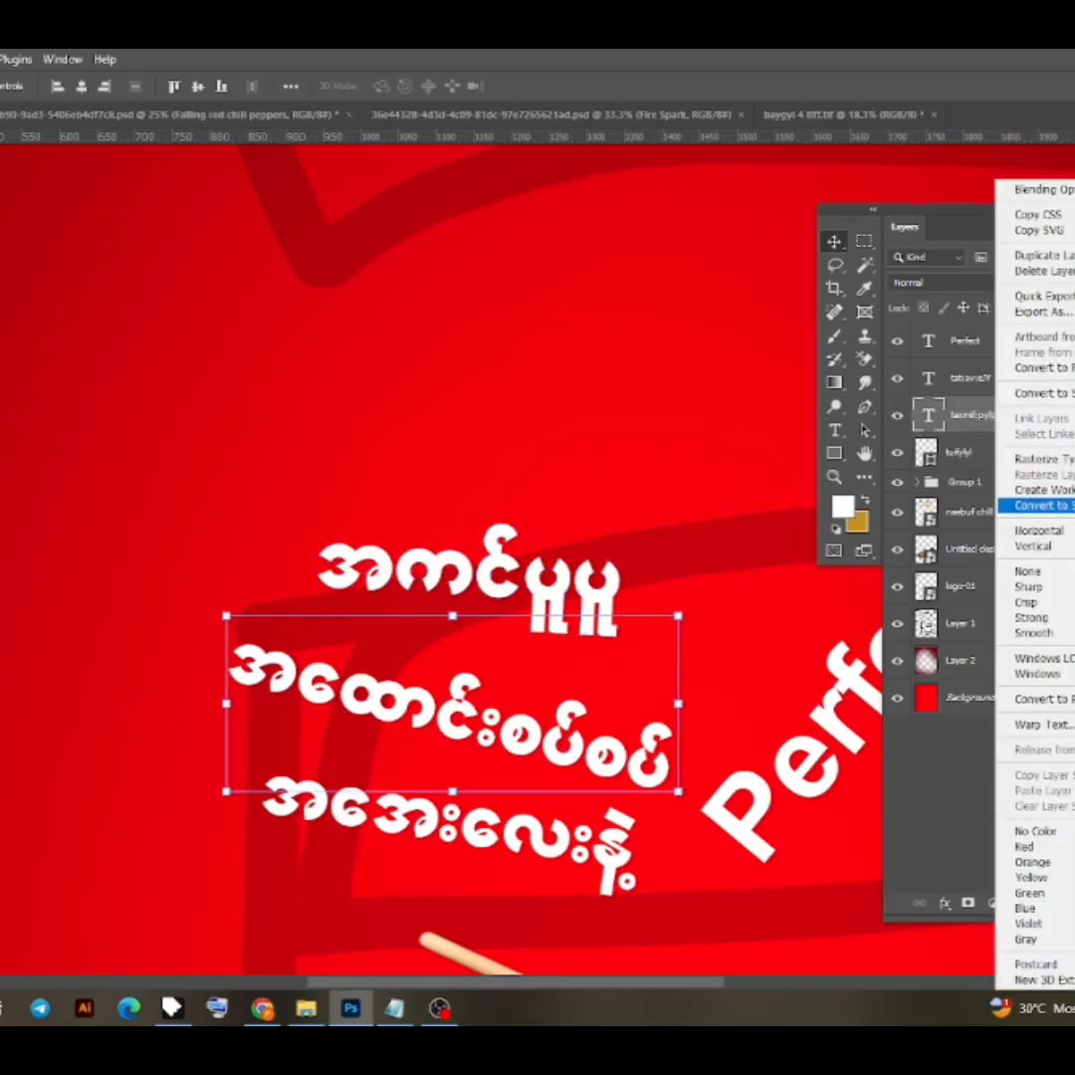